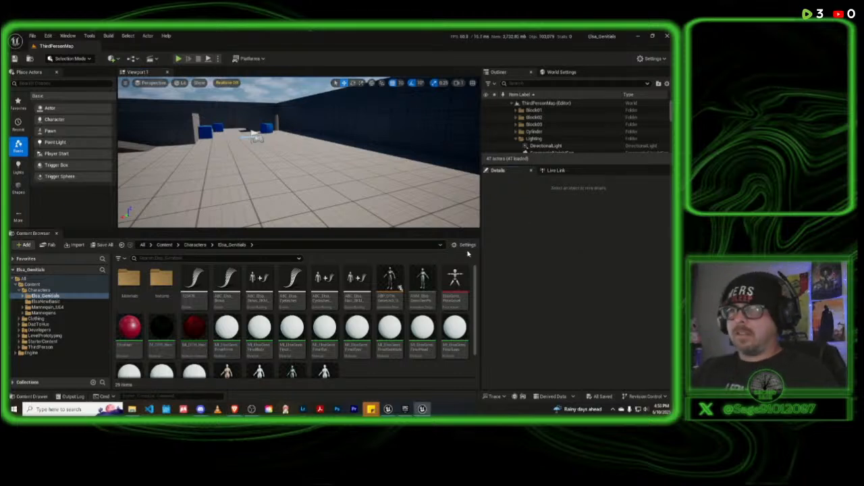
# Step: Force delete the eleven MI_ElsaGensFinal materials from the character folder despite their references to the skeletal mesh
pyautogui.scroll(-2, 459, 372)
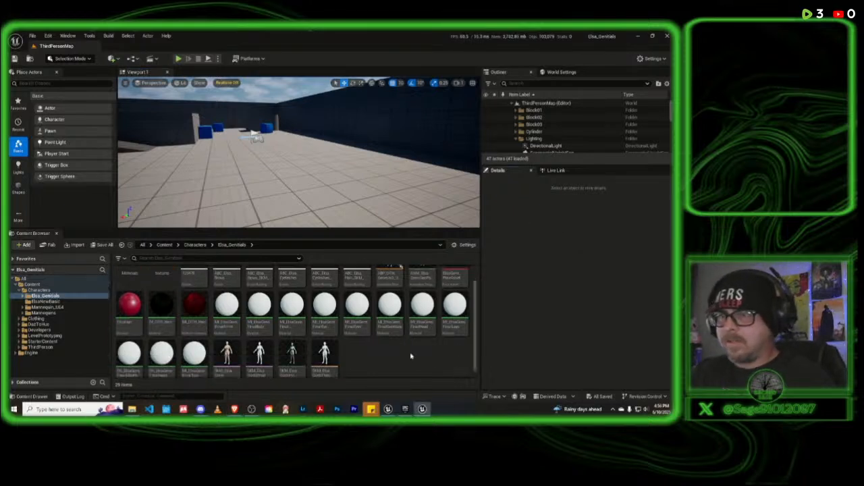
pyautogui.click(227, 307)
pyautogui.keyDown('shift'); pyautogui.click(194, 356); pyautogui.keyUp('shift')
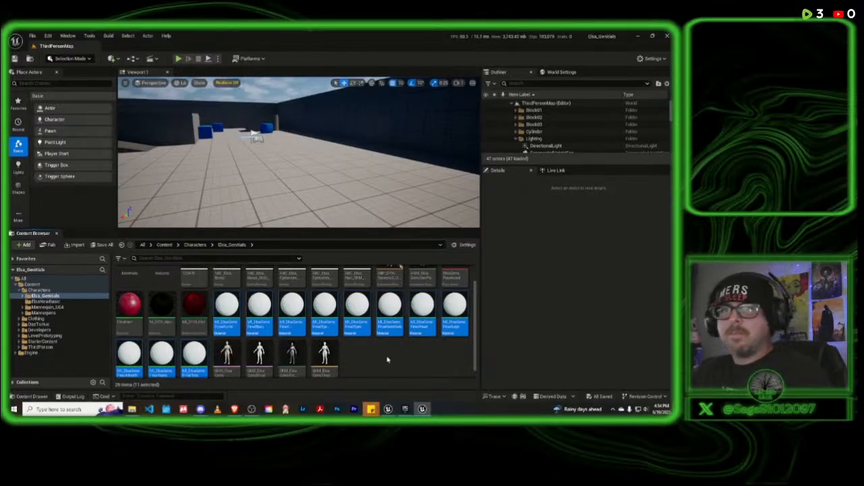
pyautogui.press('Delete')
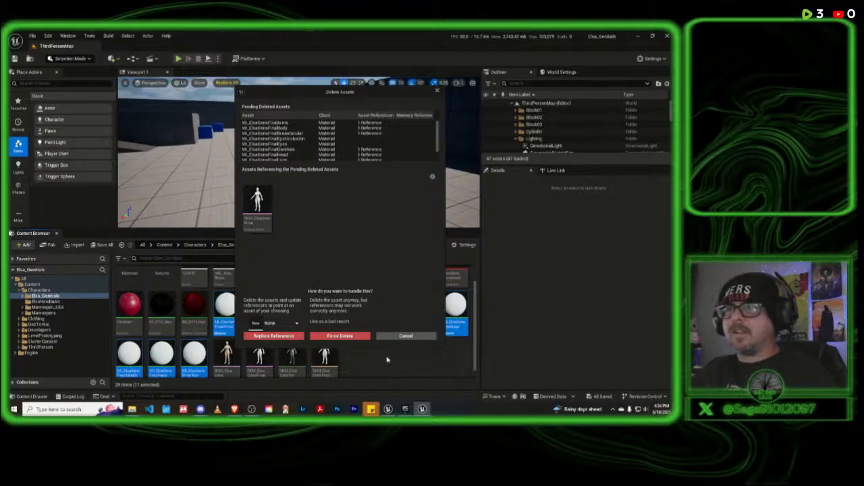
pyautogui.click(341, 336)
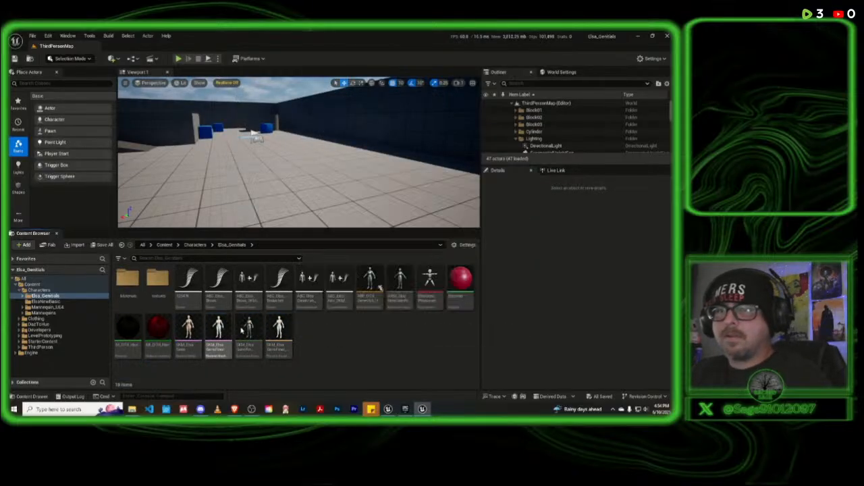
# Step: Open the SKM_ElsaGensFinal skeletal mesh from the character folder and inspect the figure close up at the head and shoulders
pyautogui.moveTo(220, 332)
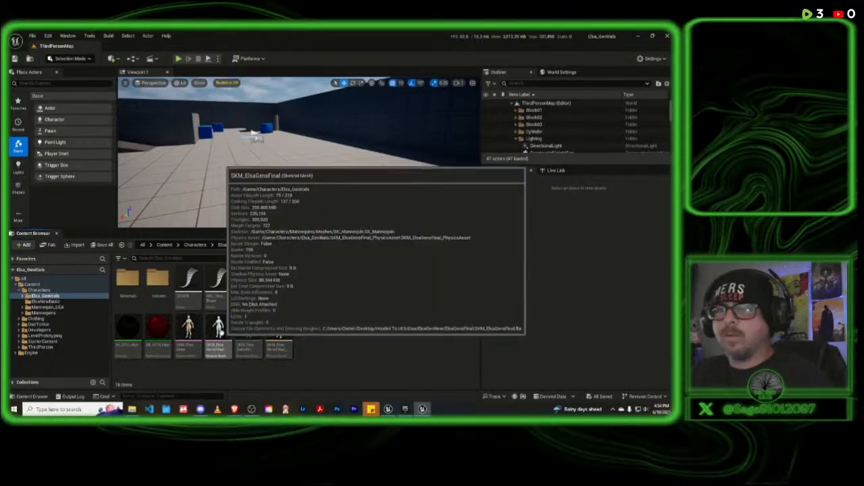
pyautogui.click(220, 330)
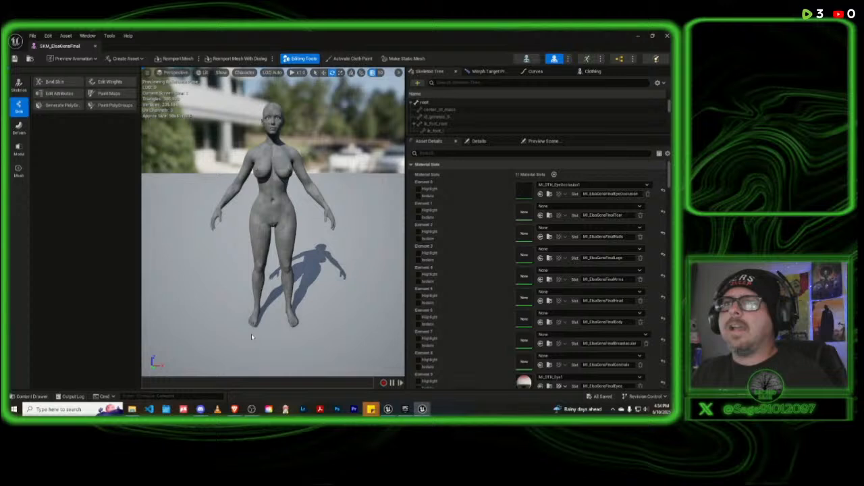
pyautogui.moveTo(302, 132); pyautogui.dragTo(267, 73, button='middle')
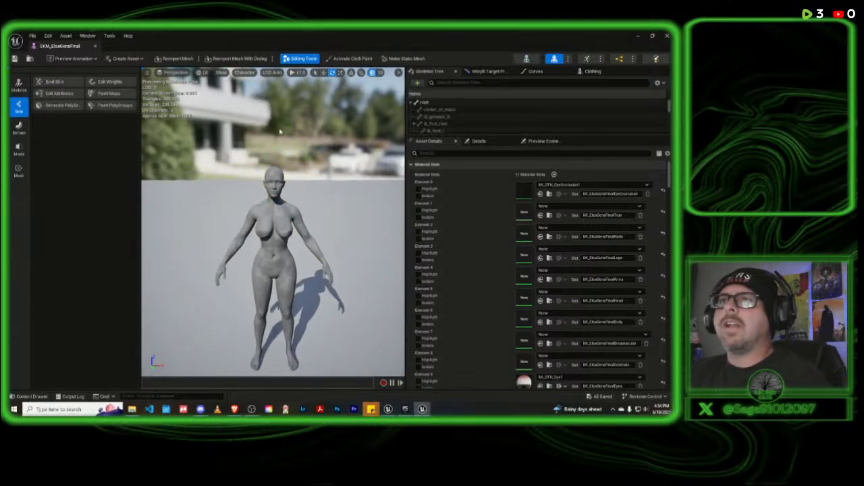
pyautogui.scroll(1, 260, 133)
pyautogui.scroll(-1, 260, 134)
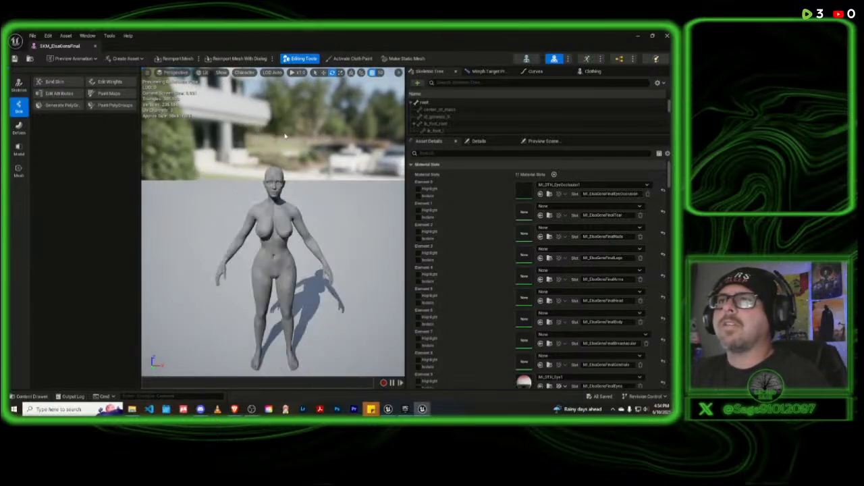
pyautogui.scroll(6, 284, 137)
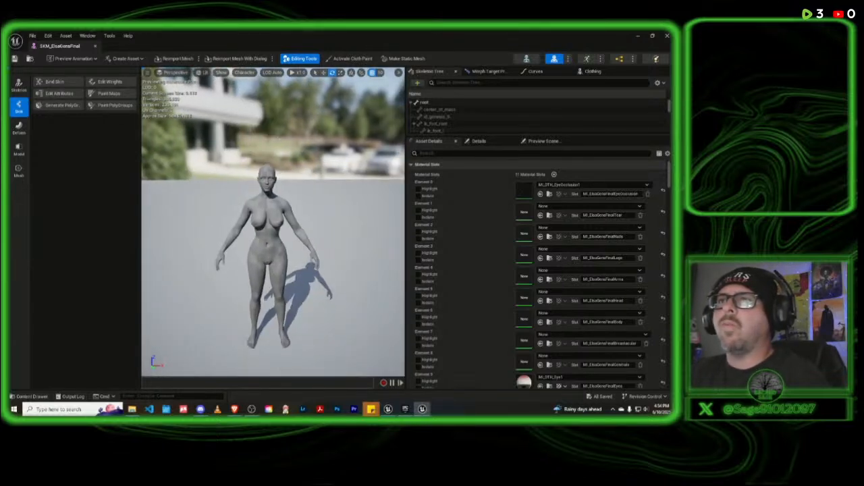
pyautogui.moveTo(291, 202); pyautogui.dragTo(300, 248, button='middle')
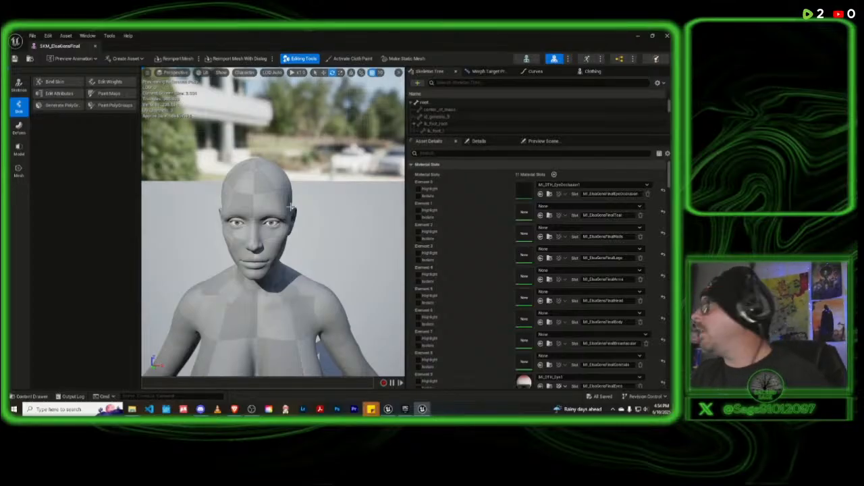
# Step: Assign the ElsaNails material from the character's Materials folder to the mesh's nails slot, Element 2
pyautogui.click(31, 396)
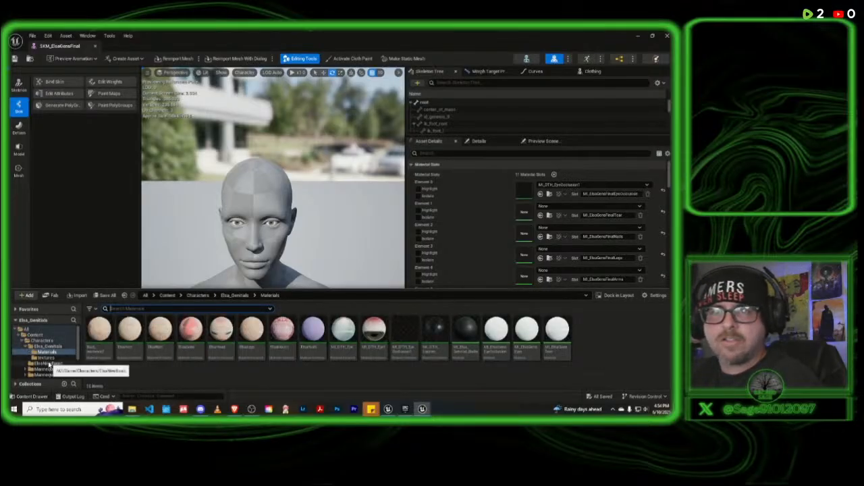
pyautogui.click(47, 364)
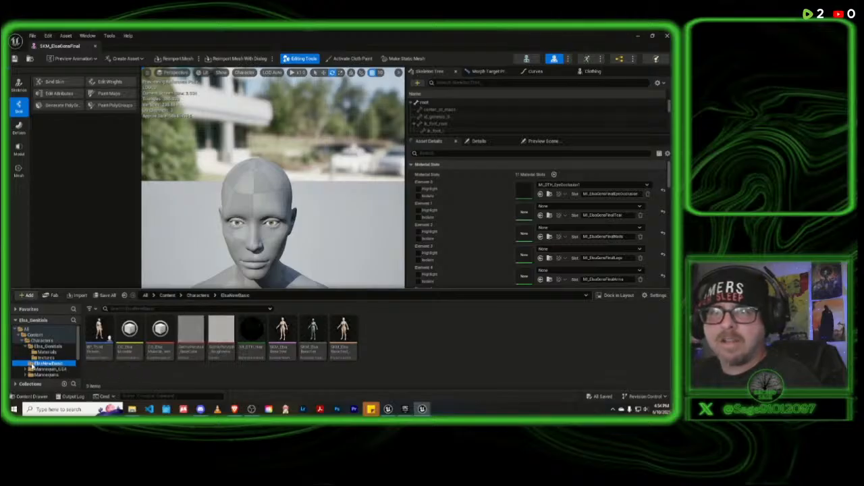
pyautogui.click(49, 346)
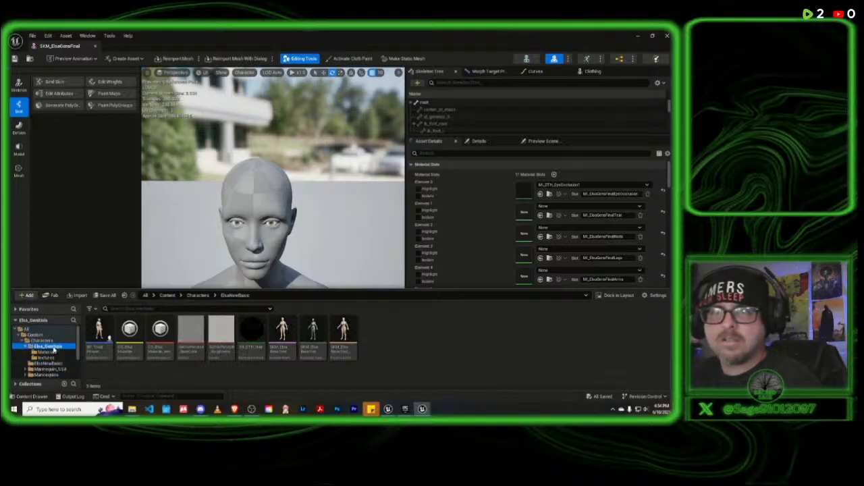
pyautogui.doubleClick(106, 340)
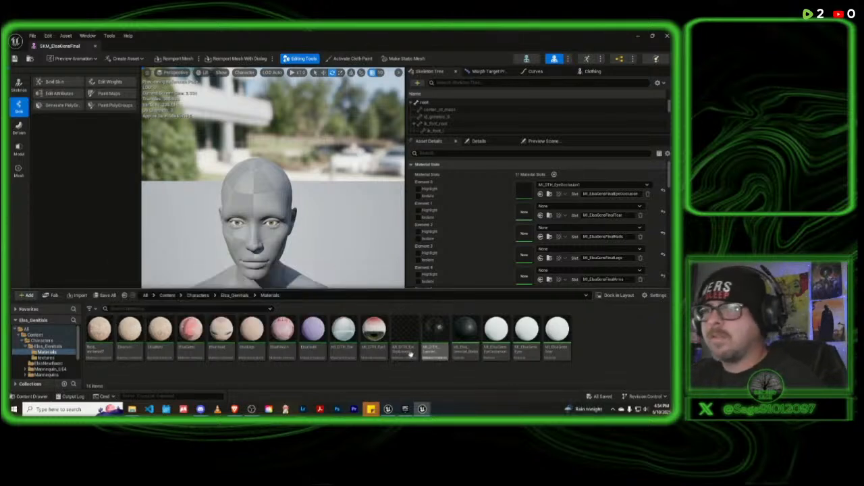
pyautogui.click(323, 331)
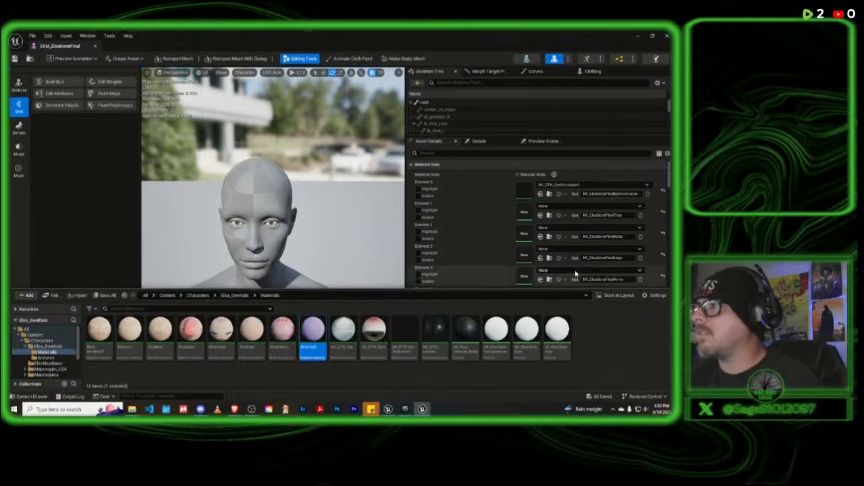
pyautogui.click(540, 237)
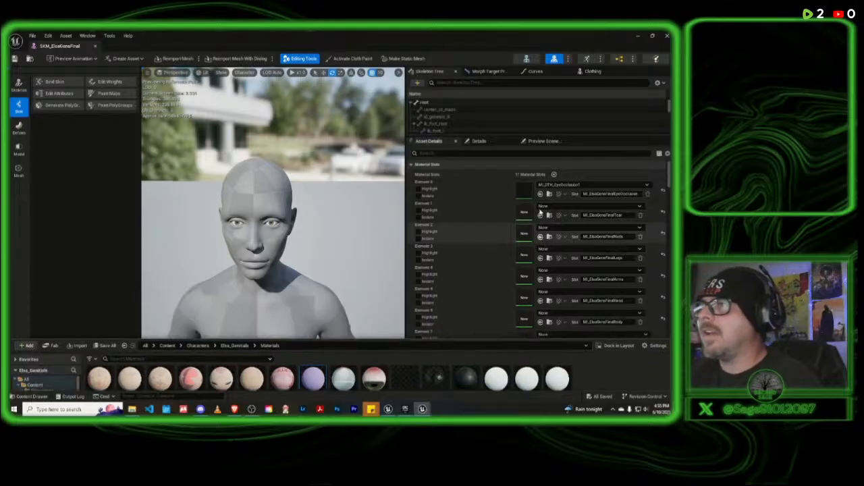
# Step: Assign MI_DTH_LacrimalFluid1 to the tear slot, Element 1, and ElsaLegs to the legs slot, Element 3
pyautogui.click(32, 396)
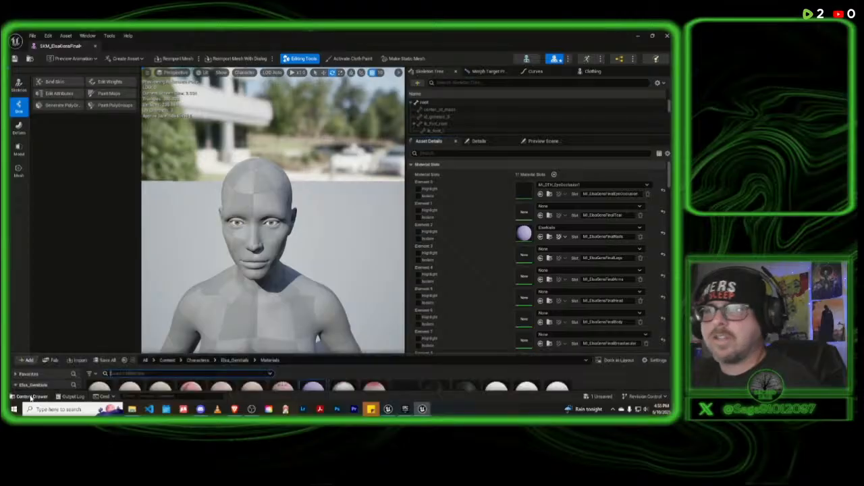
pyautogui.click(435, 334)
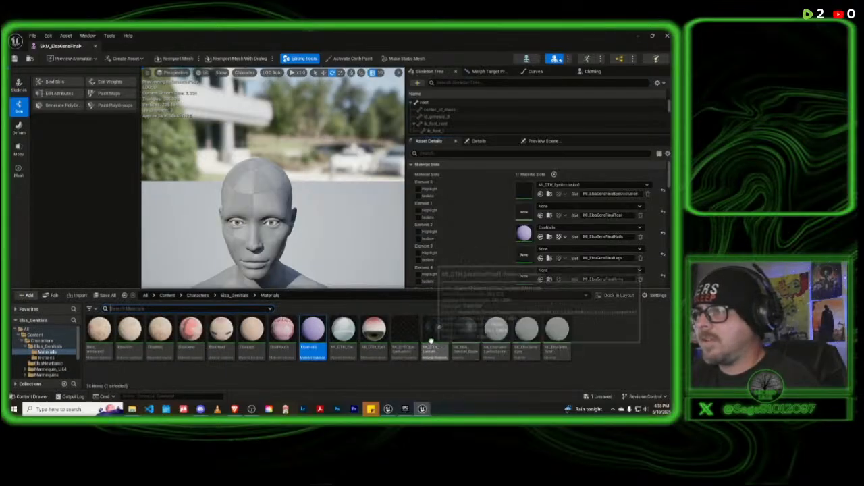
pyautogui.click(540, 215)
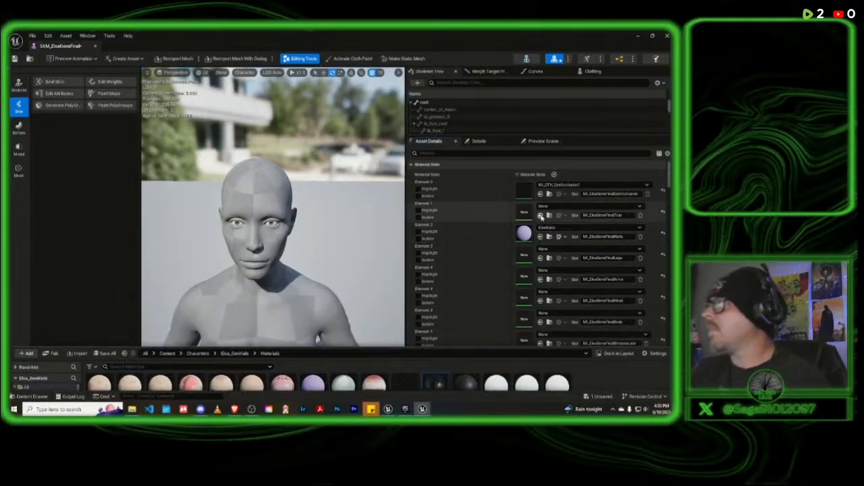
pyautogui.click(541, 214)
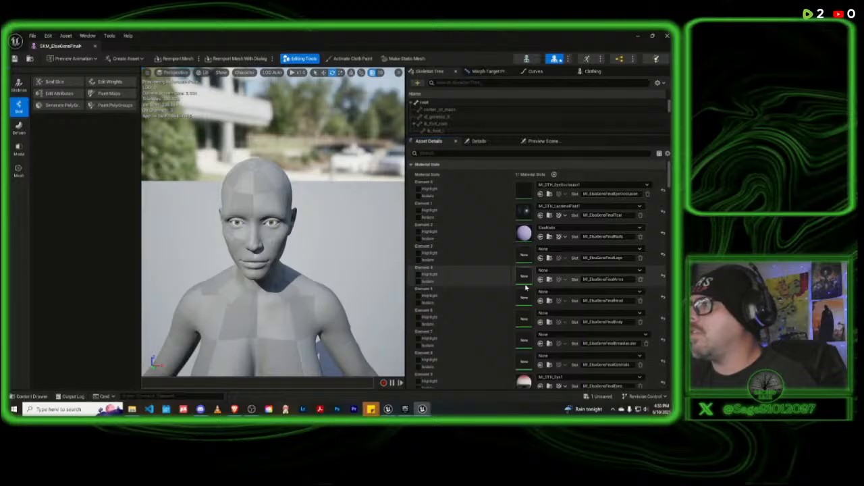
pyautogui.click(31, 396)
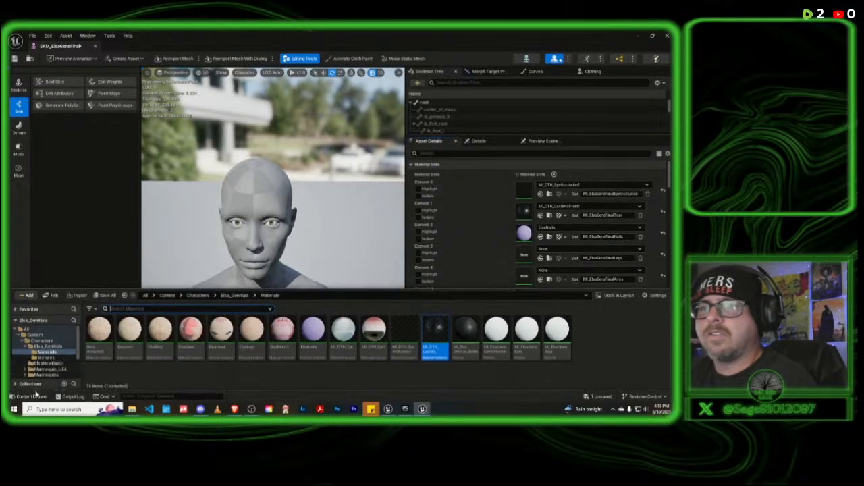
pyautogui.click(250, 331)
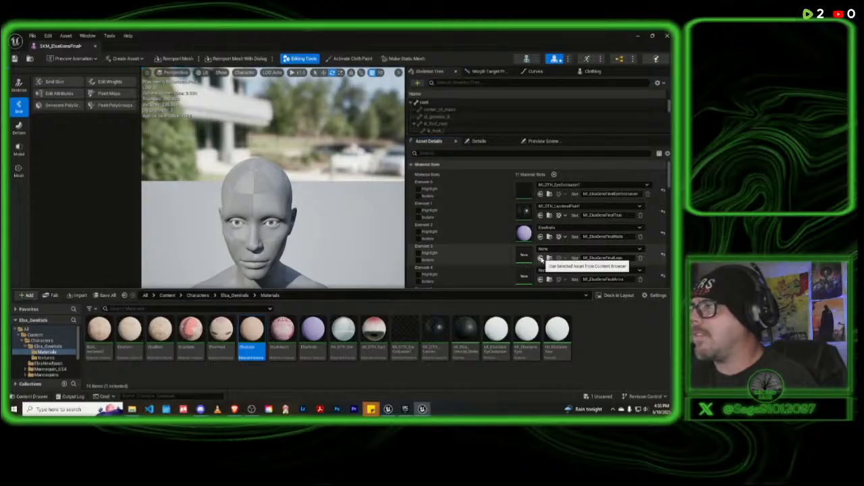
pyautogui.click(540, 259)
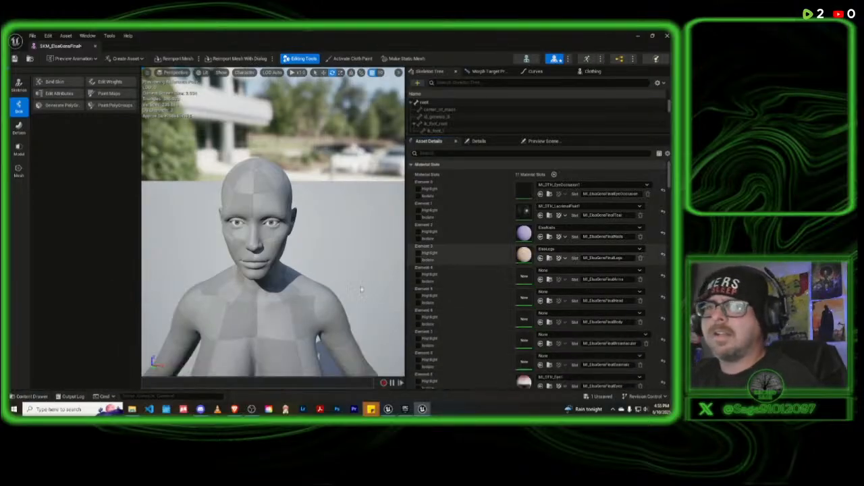
# Step: Assign the ElsaArm material to the mesh's arms slot, Element 4
pyautogui.click(31, 397)
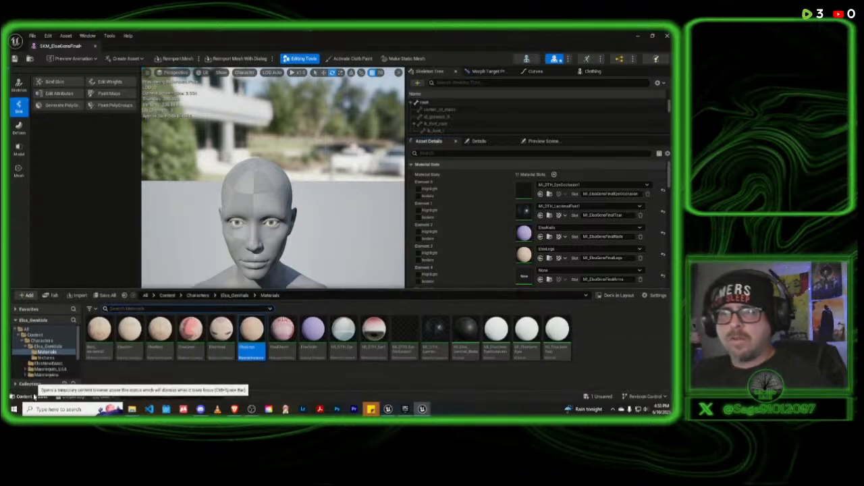
pyautogui.click(34, 397)
pyautogui.click(34, 397)
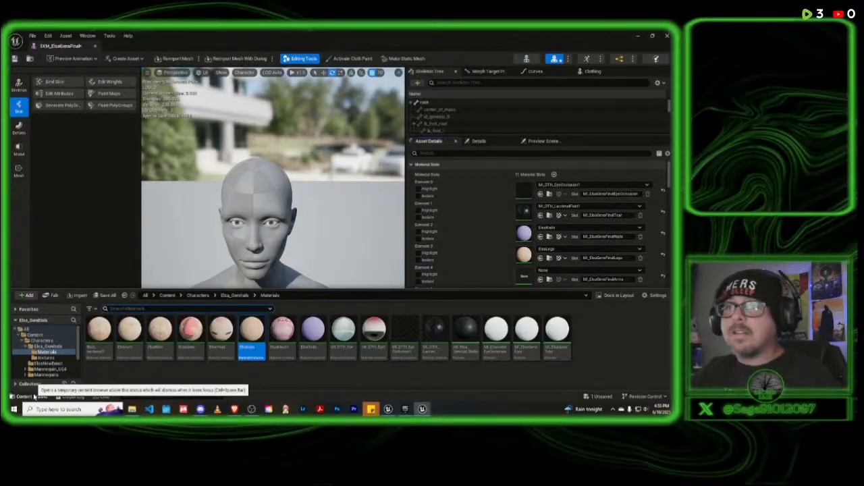
pyautogui.scroll(-3, 593, 255)
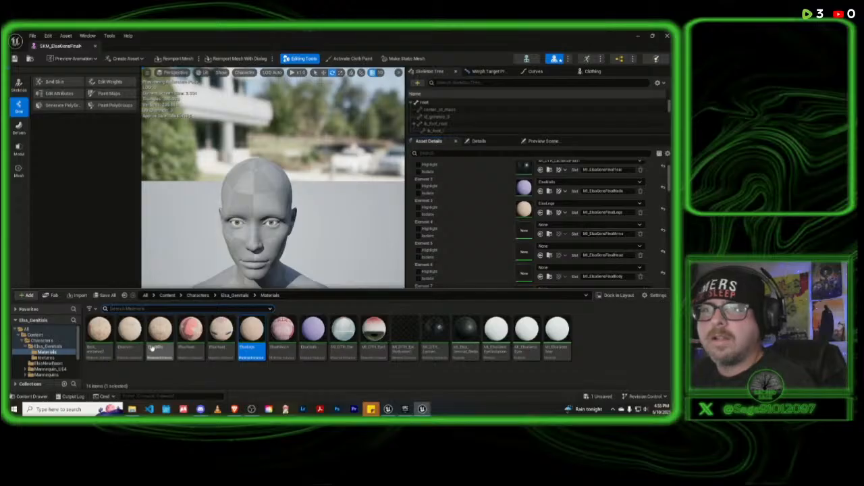
pyautogui.click(130, 334)
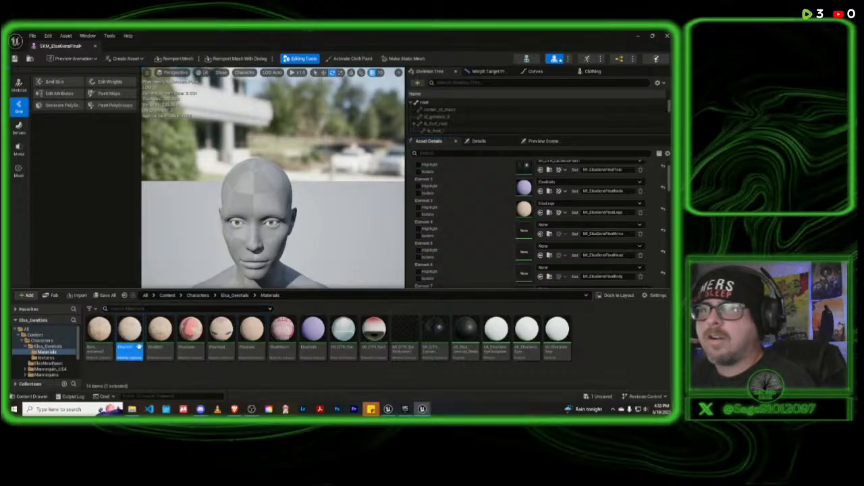
pyautogui.click(540, 235)
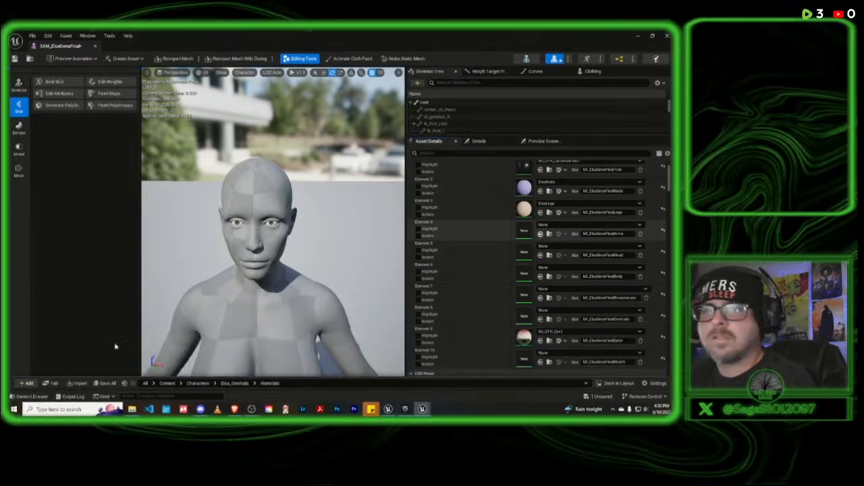
# Step: Assign ElsaHead to the head slot, Element 5, and ElsaBody to the body slot, Element 6
pyautogui.hotkey('ctrl', 'space')
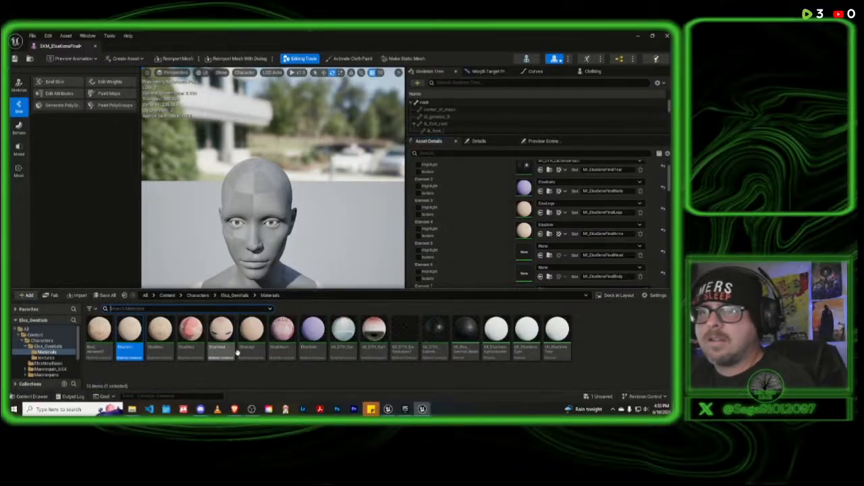
pyautogui.click(221, 334)
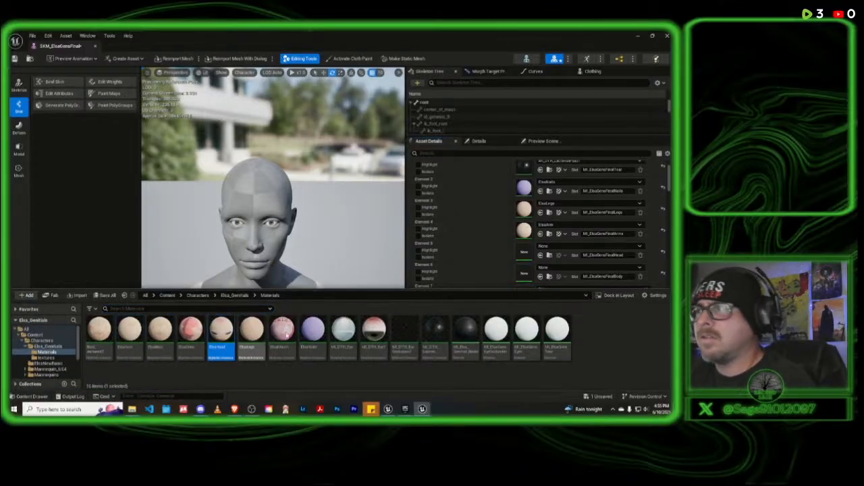
pyautogui.click(540, 255)
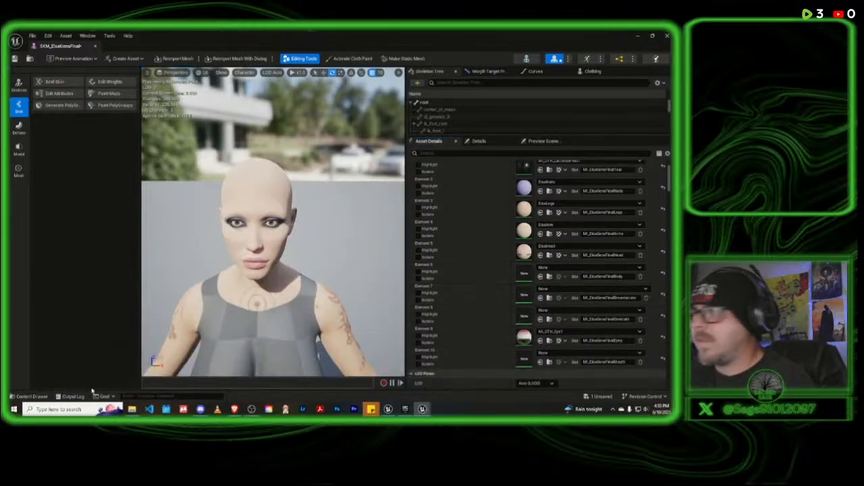
pyautogui.click(34, 396)
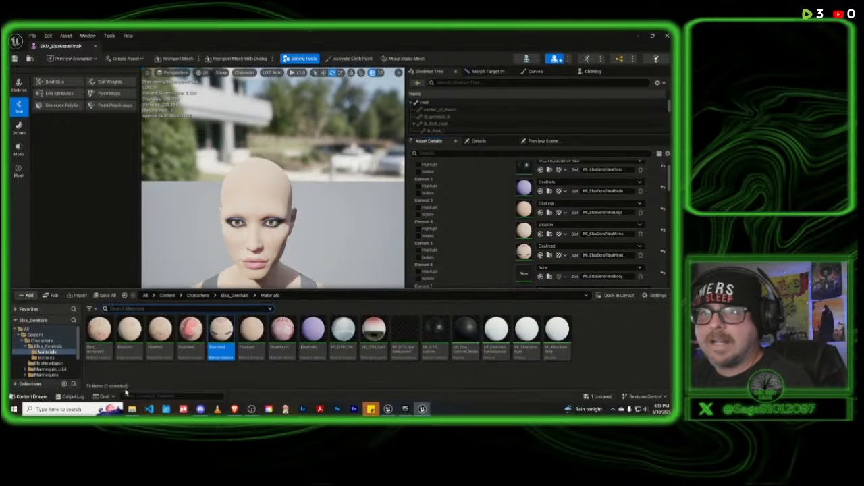
pyautogui.click(156, 352)
pyautogui.click(539, 277)
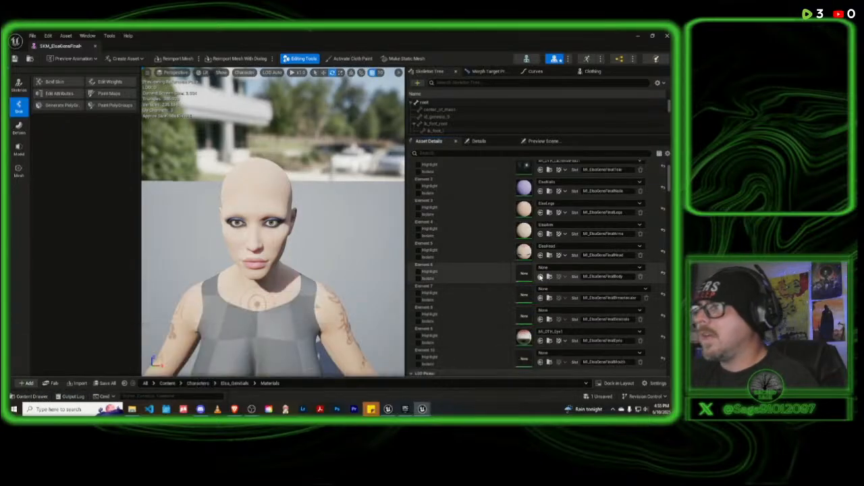
pyautogui.click(540, 277)
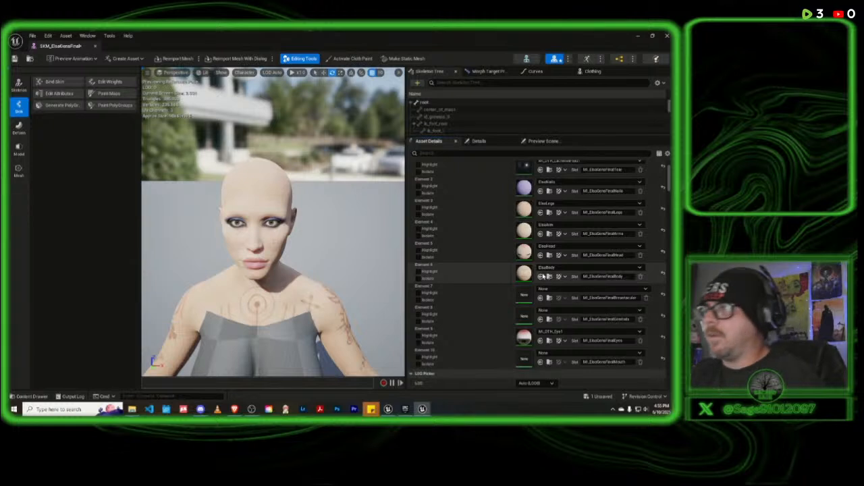
pyautogui.scroll(-2, 545, 277)
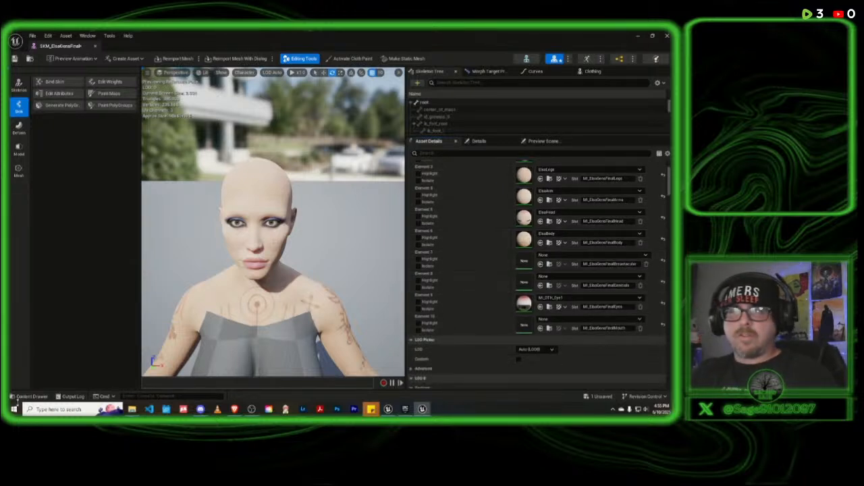
# Step: Assign Boob_Instance2 from the Materials folder to Element 7 of the mesh and ElsaGens to Element 8
pyautogui.click(27, 401)
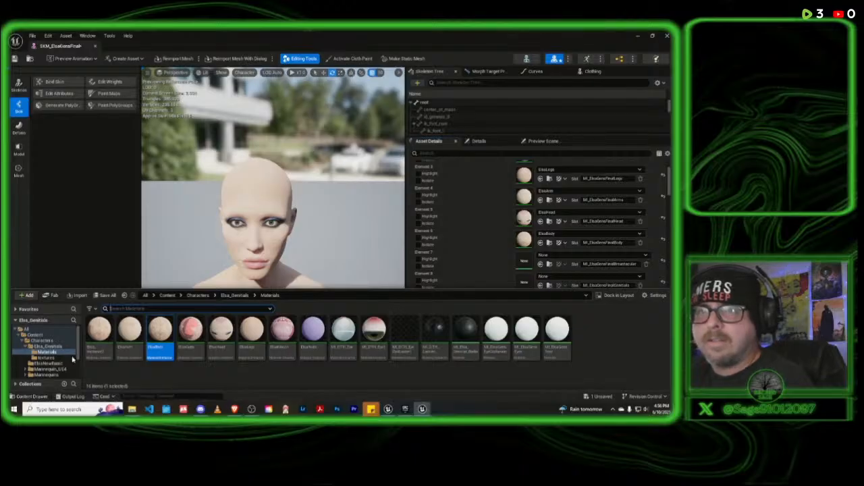
pyautogui.click(99, 332)
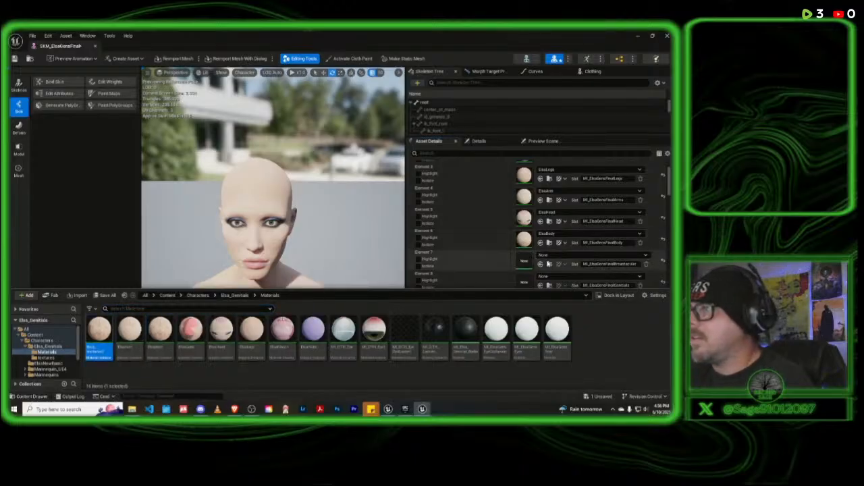
pyautogui.click(540, 264)
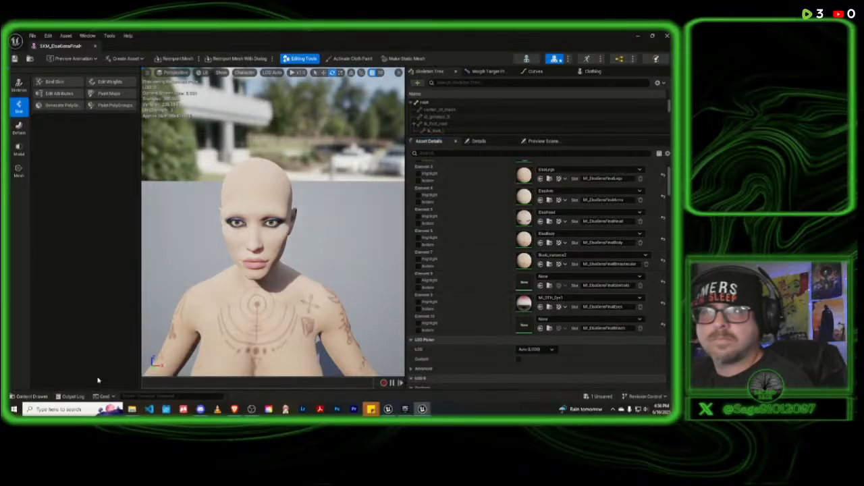
pyautogui.click(31, 396)
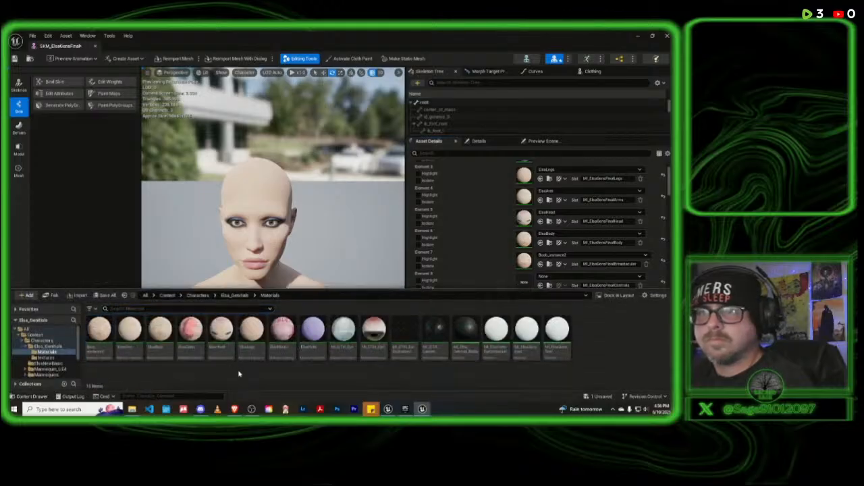
pyautogui.click(188, 351)
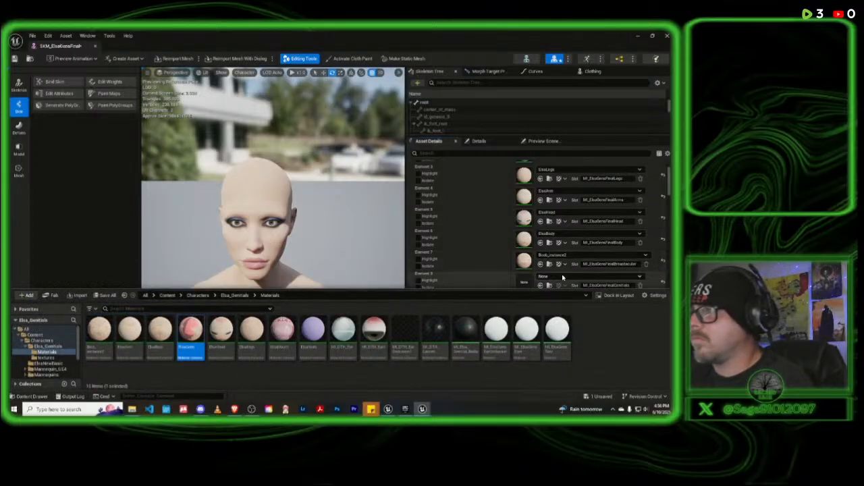
pyautogui.scroll(-2, 558, 270)
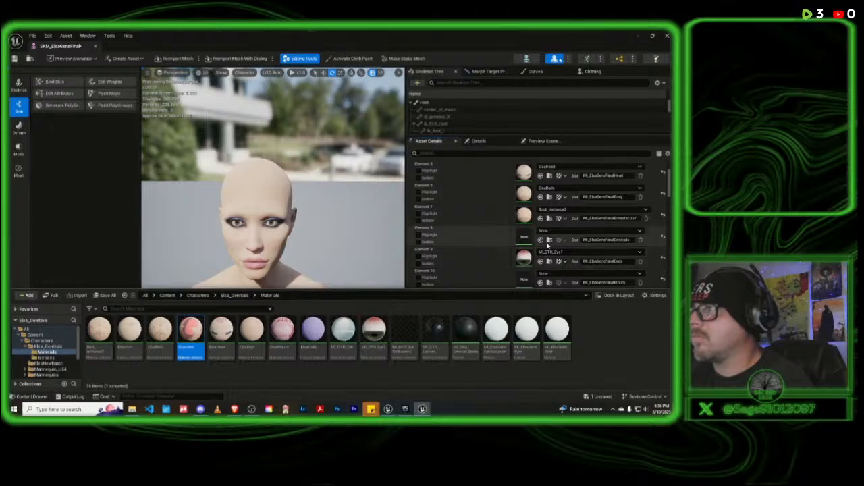
pyautogui.click(540, 240)
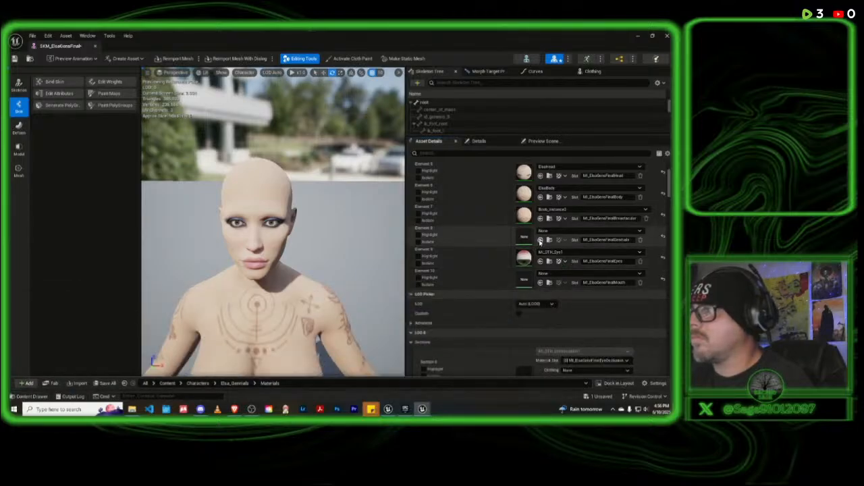
pyautogui.scroll(-1, 589, 234)
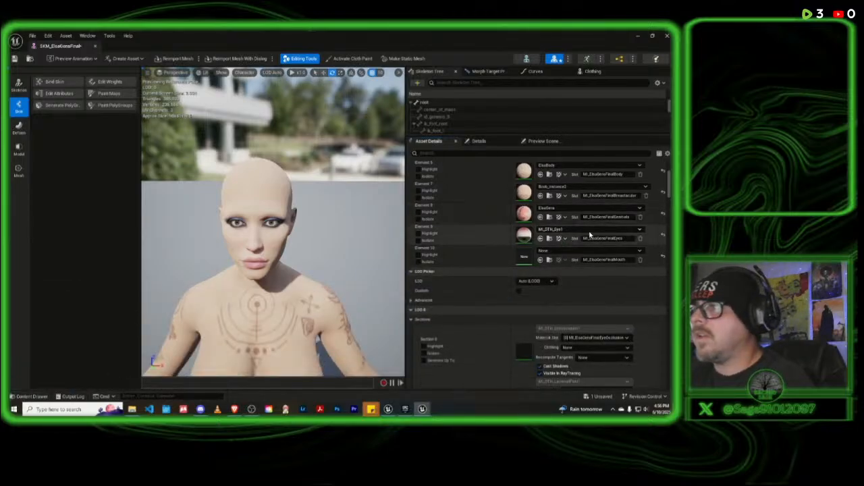
# Step: Assign the ElsaMouth material to the mouth slot, Element 10, and save the SKM_ElsaGensFinal mesh
pyautogui.scroll(-2, 590, 234)
pyautogui.click(30, 396)
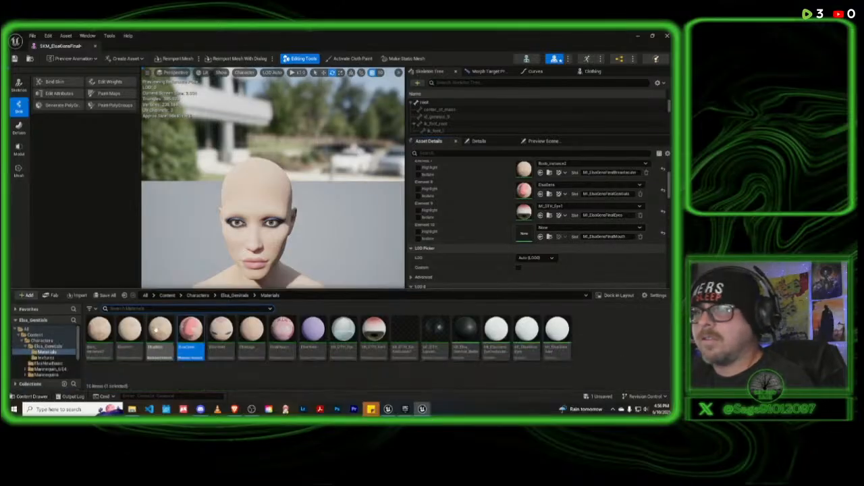
pyautogui.click(282, 329)
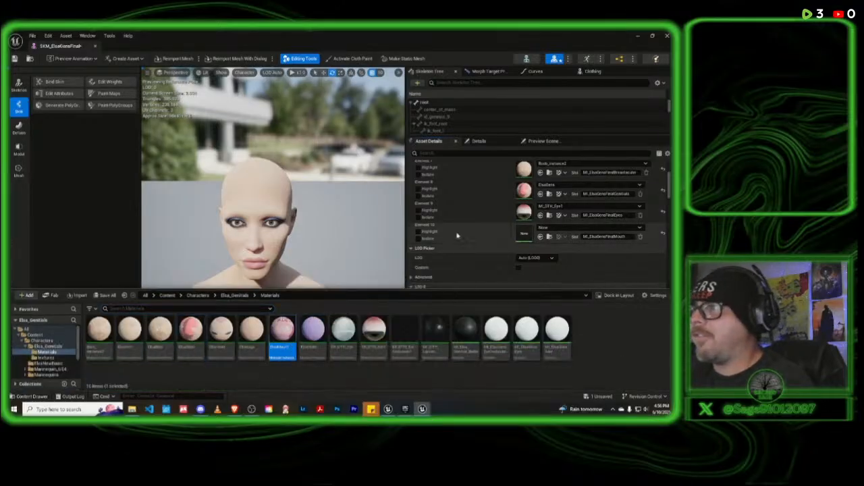
pyautogui.click(540, 237)
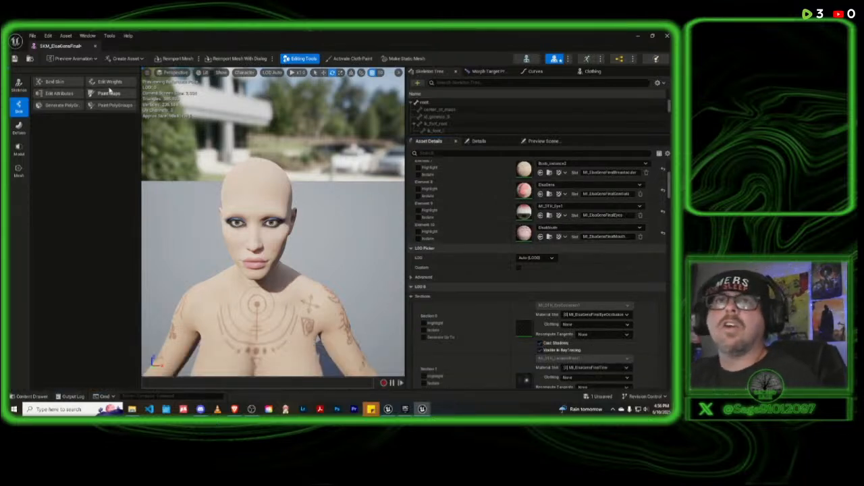
pyautogui.click(14, 59)
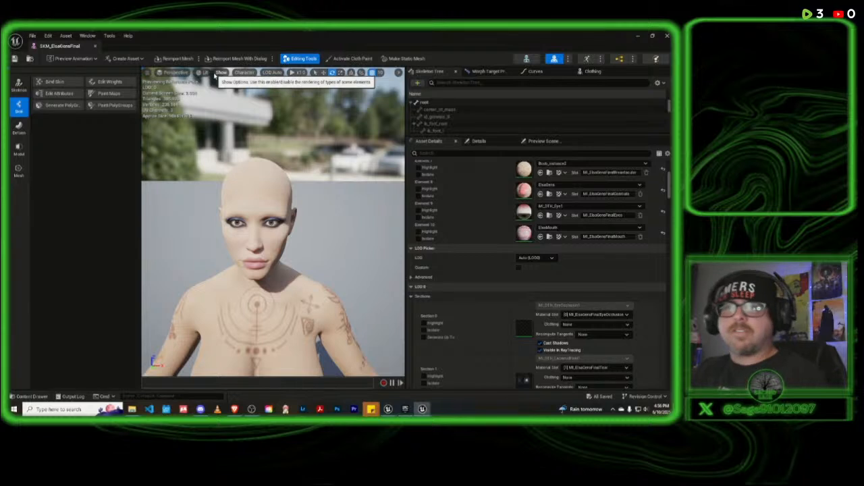
# Step: Request deletion of the old SKM_ElsaGens skeletal mesh in the Elsa_Genitals folder
pyautogui.click(28, 396)
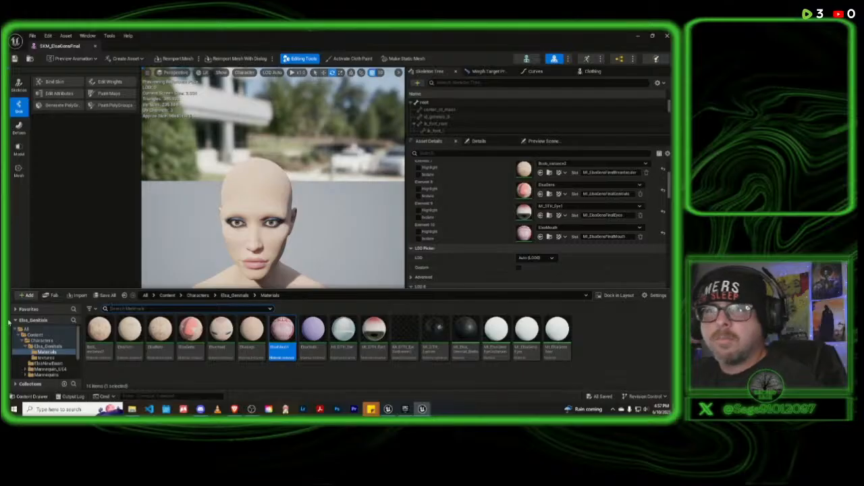
pyautogui.click(30, 396)
pyautogui.click(31, 397)
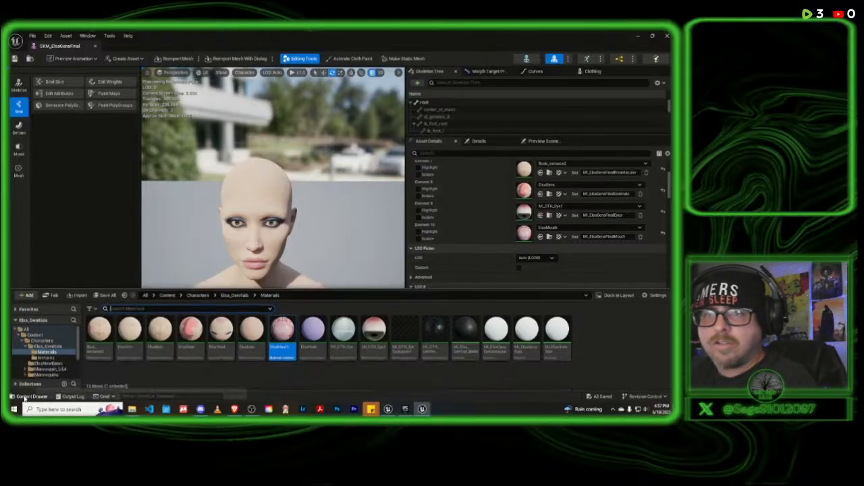
pyautogui.click(47, 346)
pyautogui.click(527, 349)
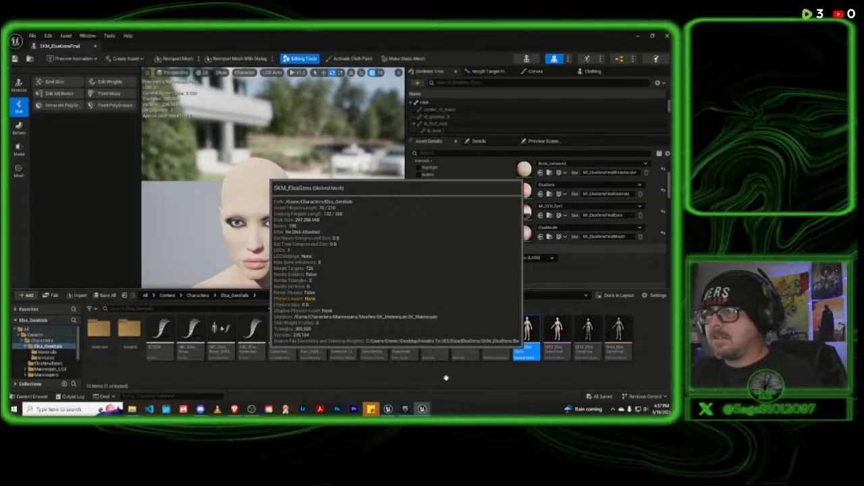
pyautogui.press('Delete')
# Step: Replace the deleted mesh's references with SKM_ElsaGensFinal, confirm the replacement, and decline saving the old asset
pyautogui.click(297, 324)
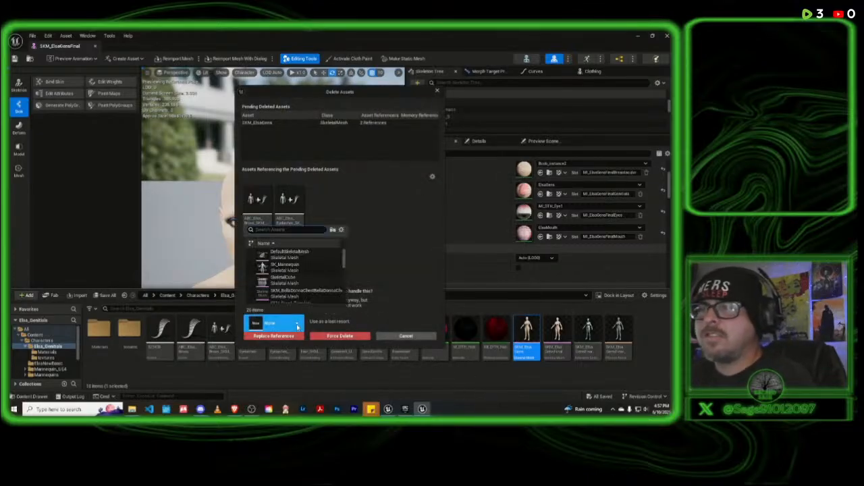
pyautogui.scroll(-5, 307, 282)
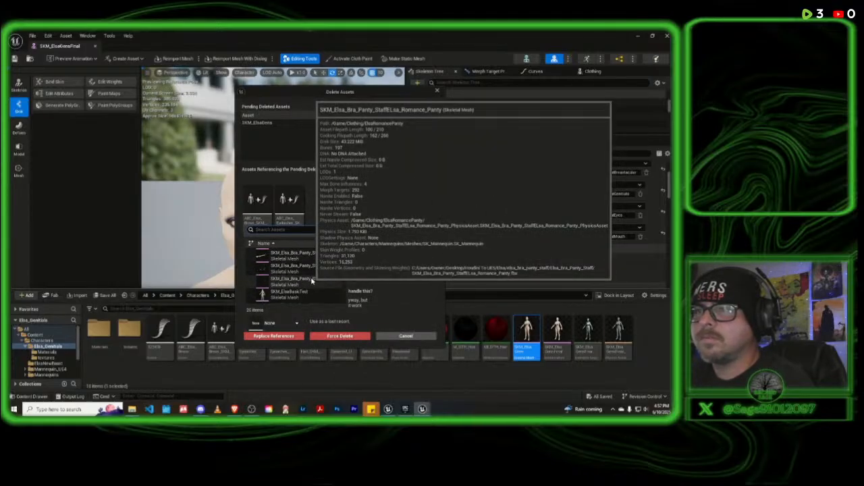
pyautogui.scroll(-1, 312, 286)
pyautogui.scroll(-3, 315, 289)
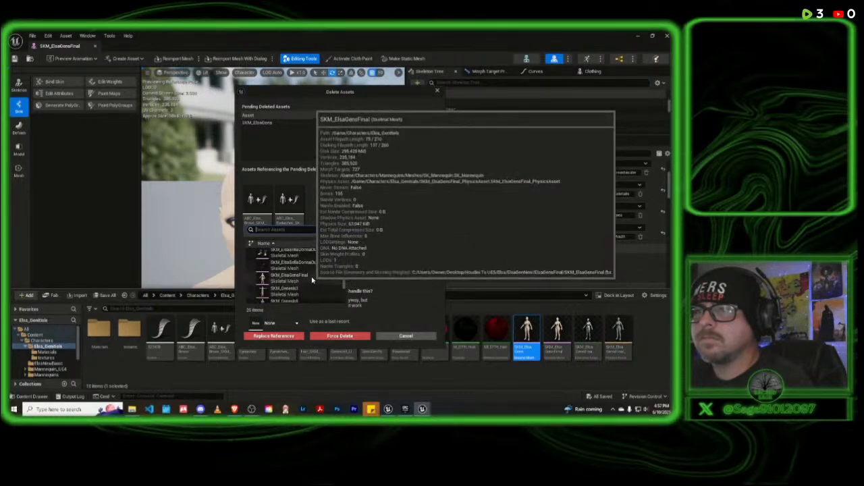
pyautogui.click(313, 280)
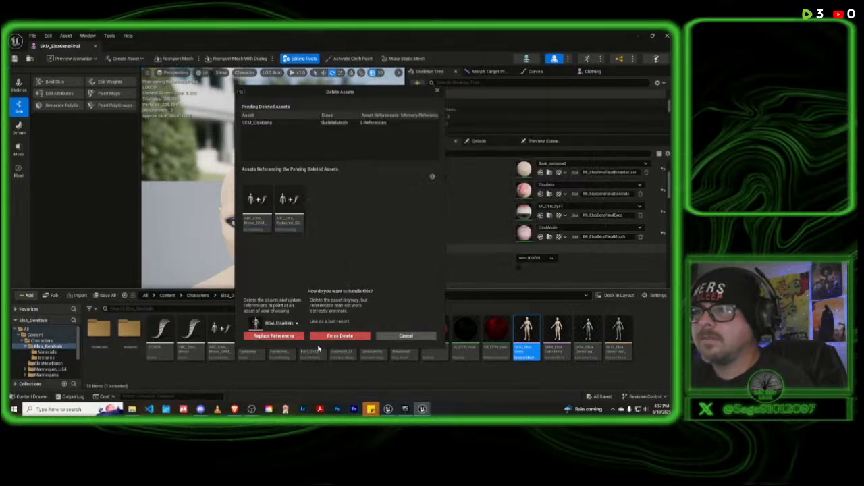
pyautogui.click(274, 335)
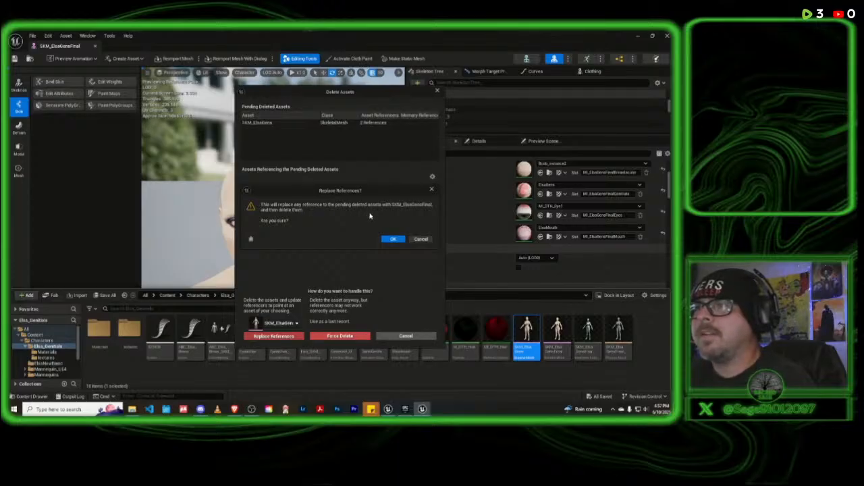
pyautogui.click(393, 239)
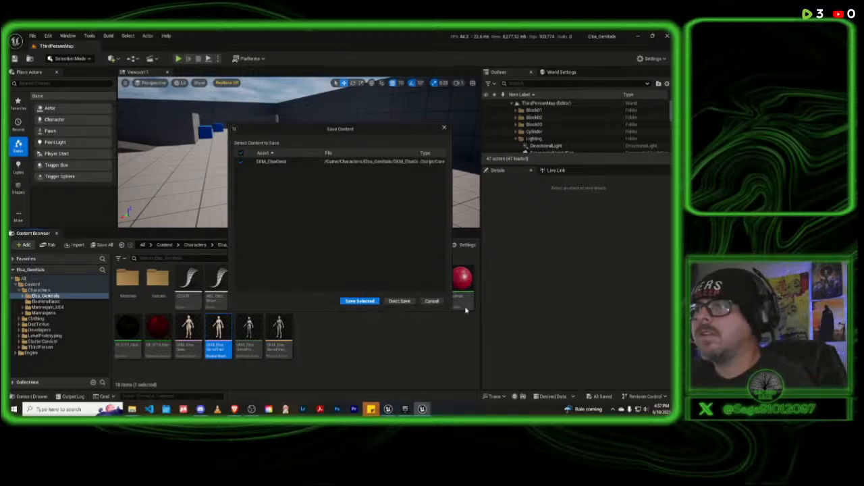
pyautogui.click(399, 302)
pyautogui.click(314, 341)
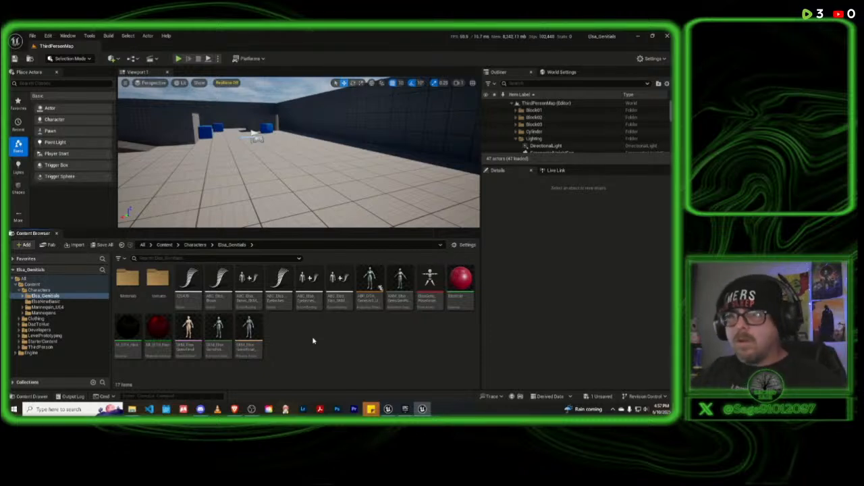
# Step: Open the CO_ElsaMutable customizable object from the ElsaNewBasic folder
pyautogui.click(51, 301)
pyautogui.click(155, 284)
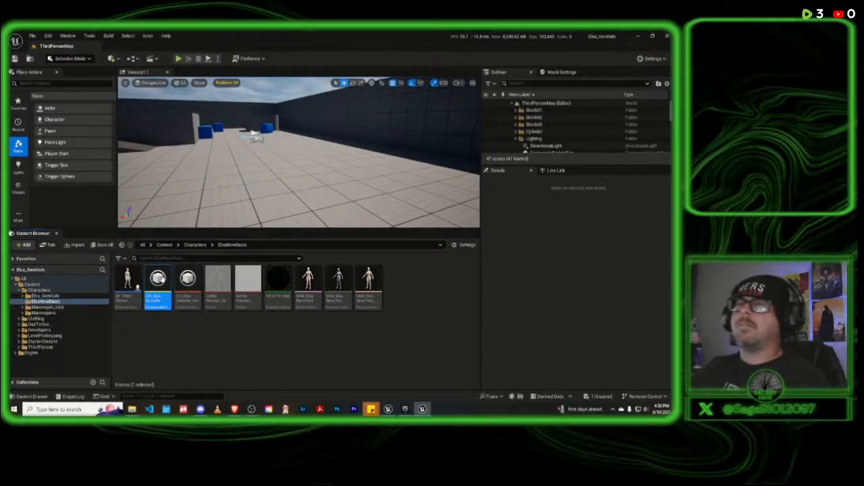
pyautogui.doubleClick(164, 283)
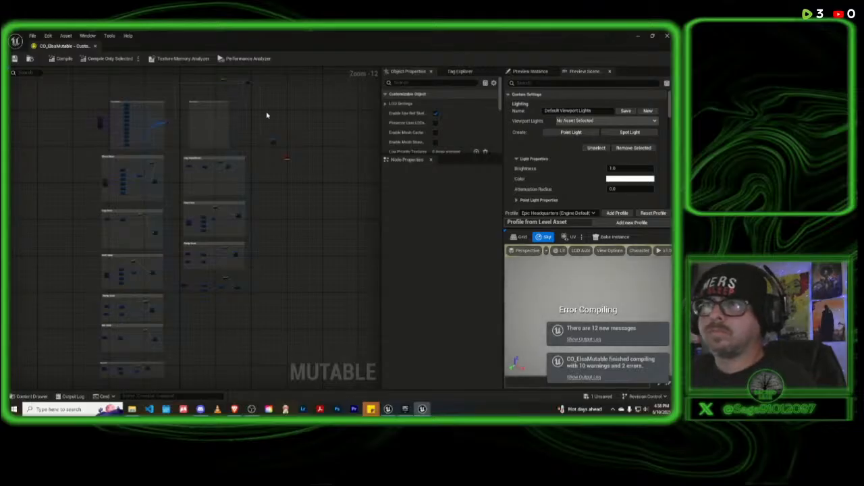
# Step: Add a Skeletal Mesh node inside the empty Character(Gens) comment box of the graph
pyautogui.scroll(5, 230, 134)
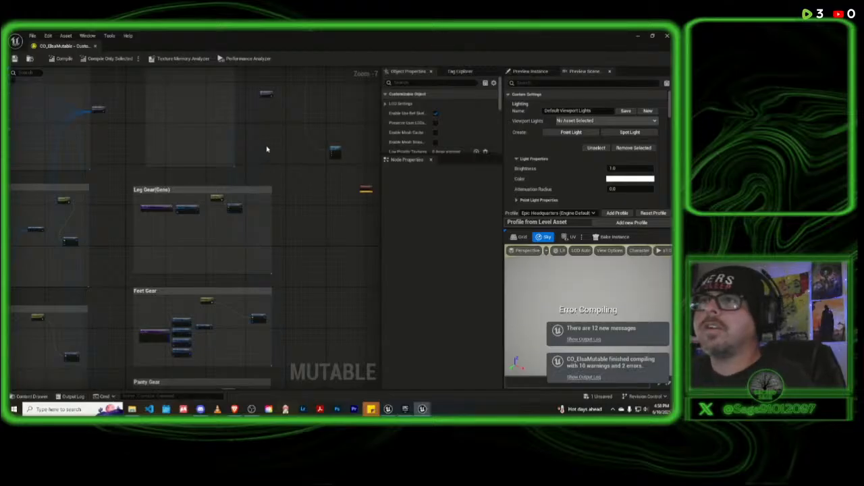
pyautogui.moveTo(265, 141); pyautogui.dragTo(337, 212, button='right')
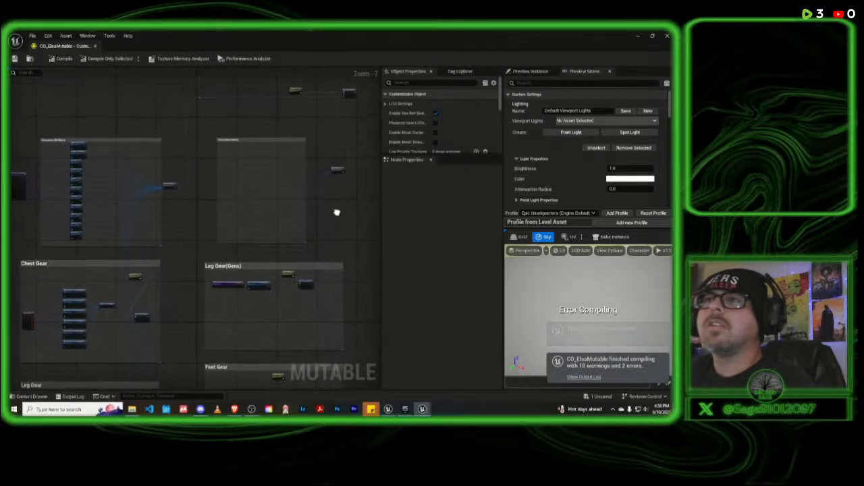
pyautogui.scroll(3, 317, 201)
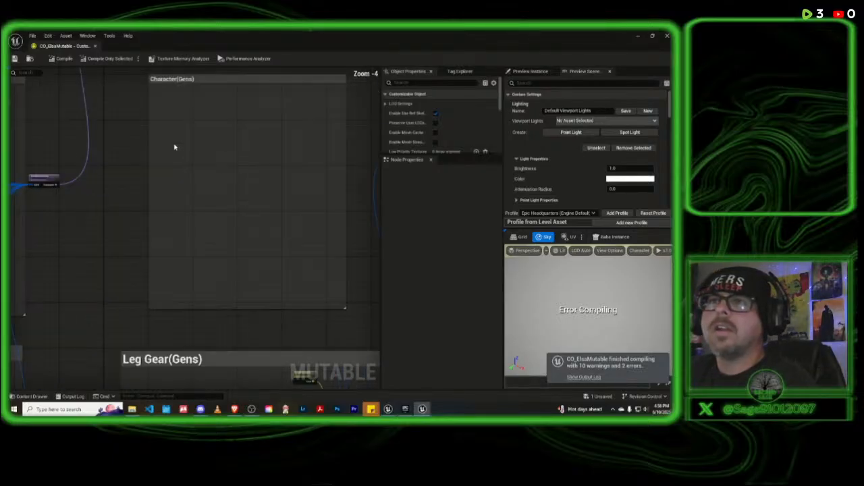
pyautogui.rightClick(176, 147)
pyautogui.write('skel')
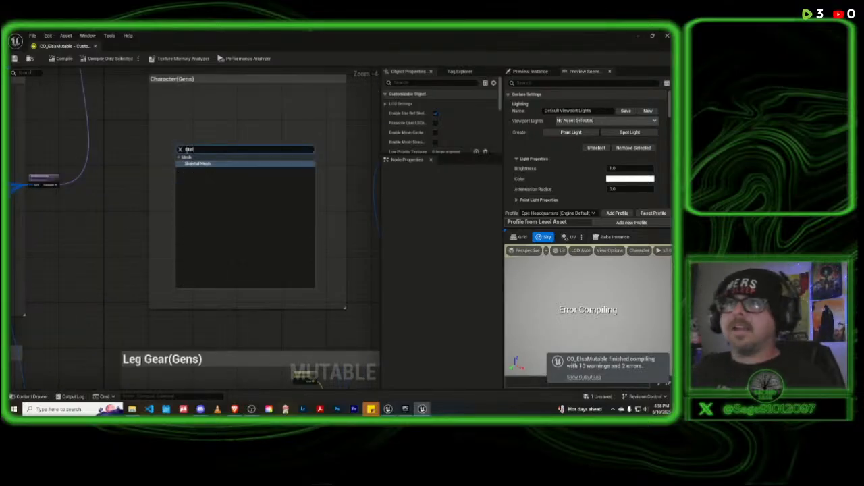
pyautogui.click(207, 165)
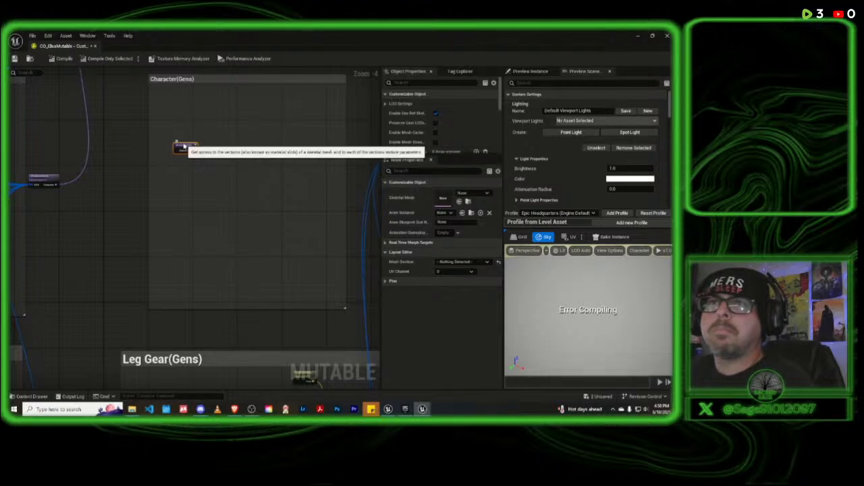
# Step: Move the new Skeletal Mesh node into the free space between the existing character component node and the Character(Gens) comment box
pyautogui.scroll(-1, 169, 184)
pyautogui.scroll(-1, 170, 184)
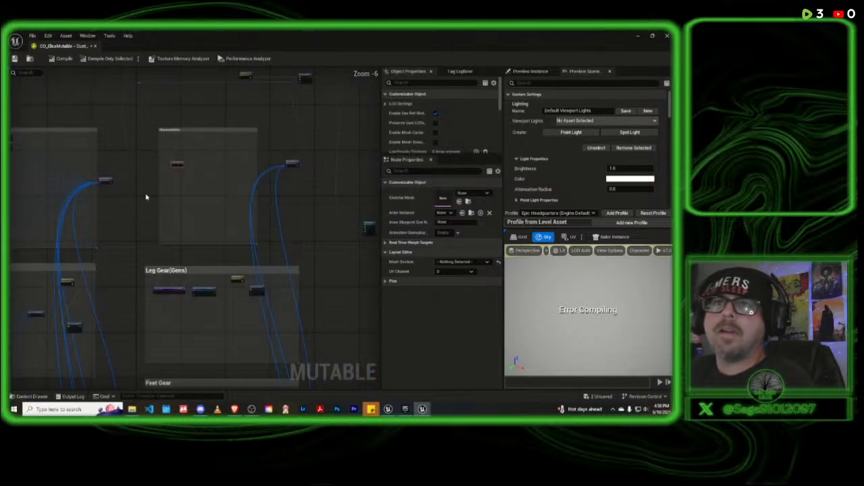
pyautogui.moveTo(147, 195); pyautogui.dragTo(241, 195, button='right')
pyautogui.scroll(2, 276, 168)
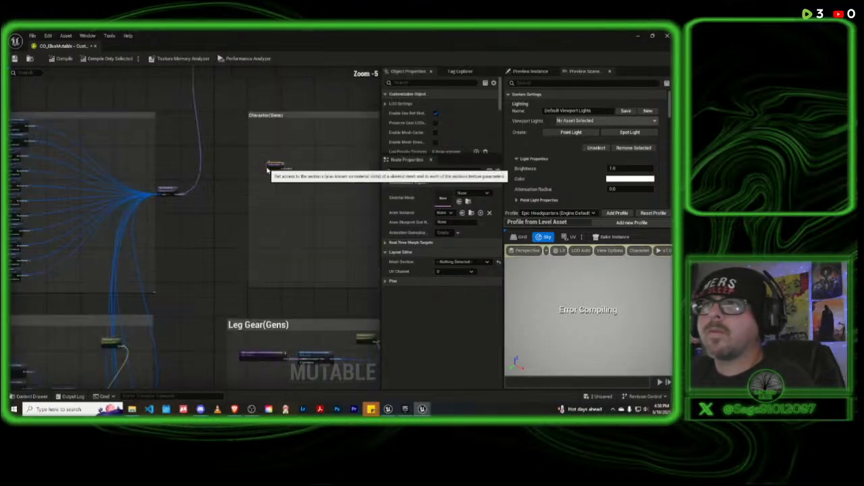
pyautogui.moveTo(277, 166); pyautogui.dragTo(223, 203)
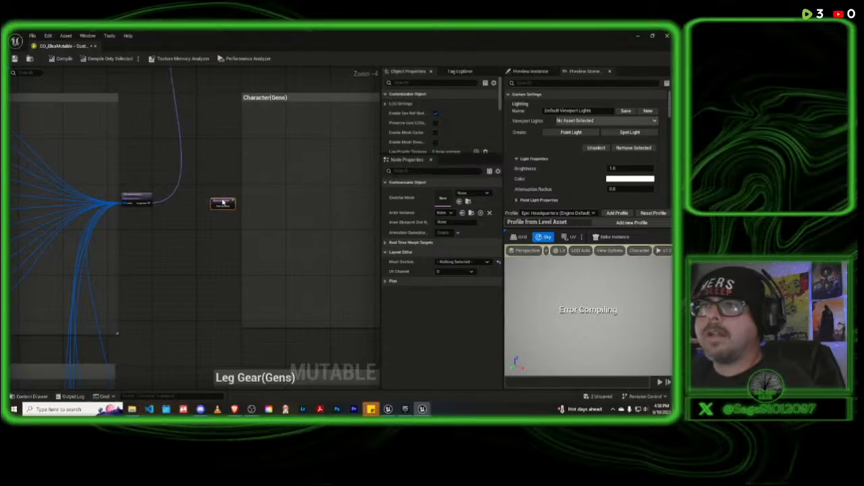
# Step: Assign the SKM_ElsaGensFinal mesh to the new Skeletal Mesh node and place the node just outside the Character(Gens) comment box
pyautogui.click(480, 194)
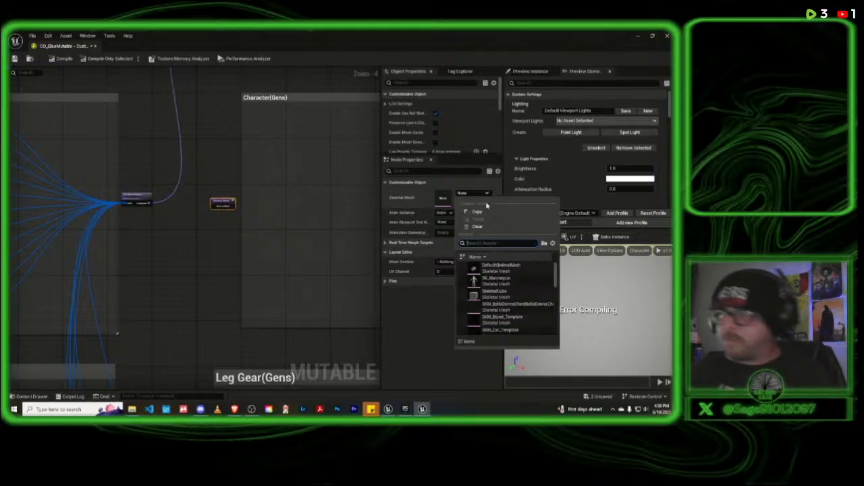
pyautogui.scroll(-5, 533, 304)
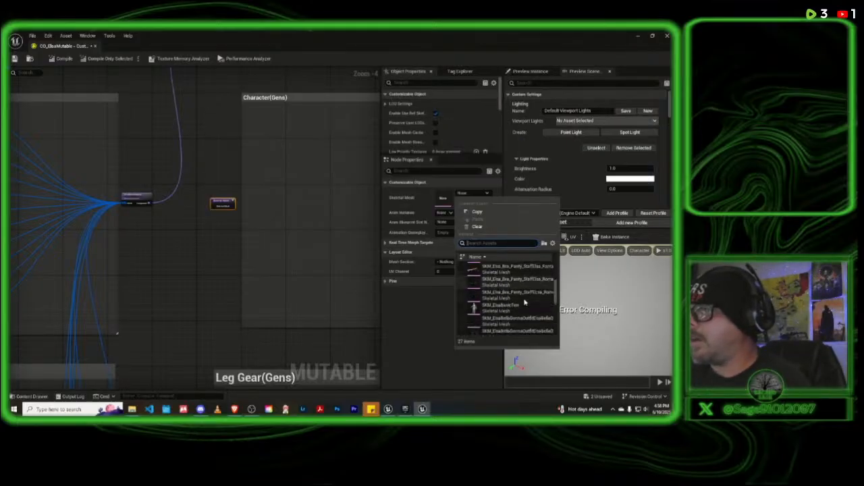
pyautogui.scroll(-2, 524, 304)
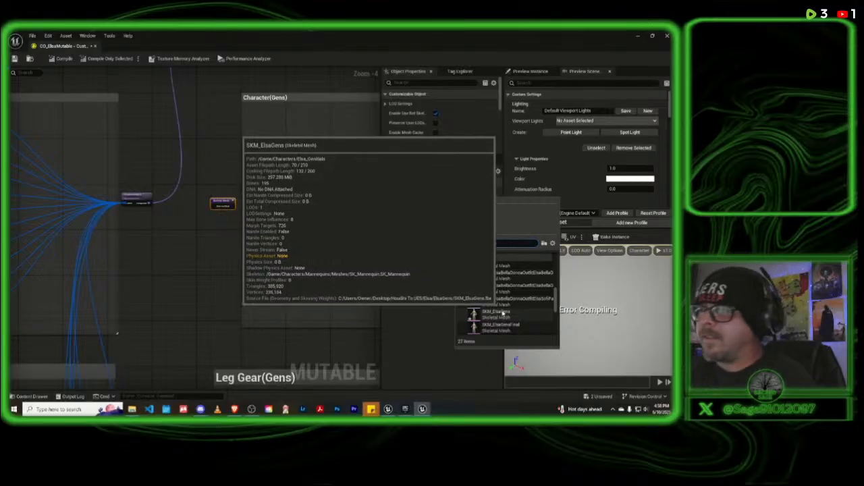
pyautogui.click(499, 315)
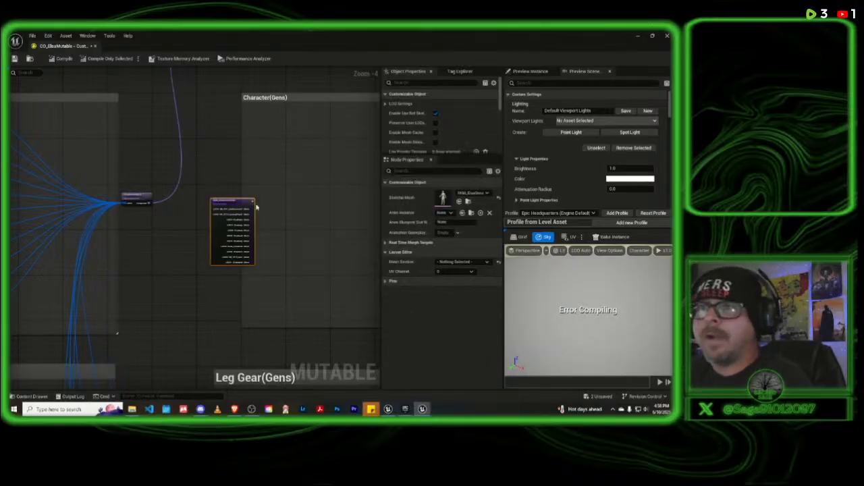
pyautogui.scroll(-2, 188, 226)
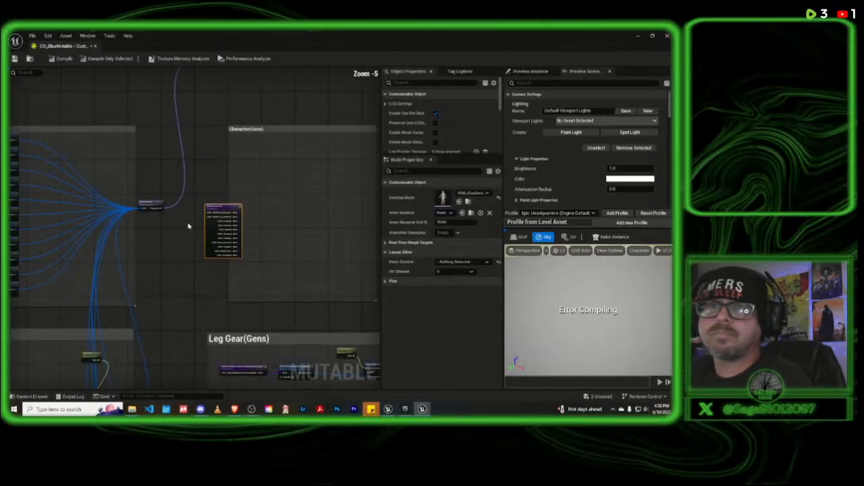
pyautogui.scroll(2, 182, 224)
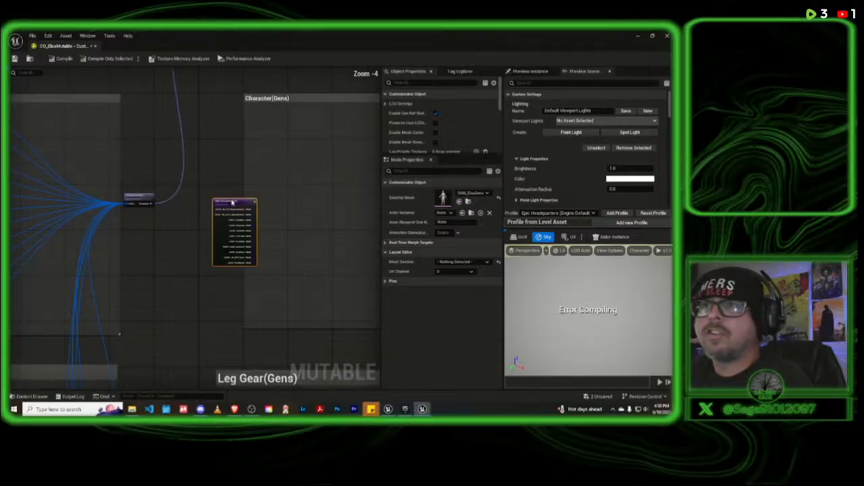
pyautogui.moveTo(231, 202); pyautogui.dragTo(214, 189)
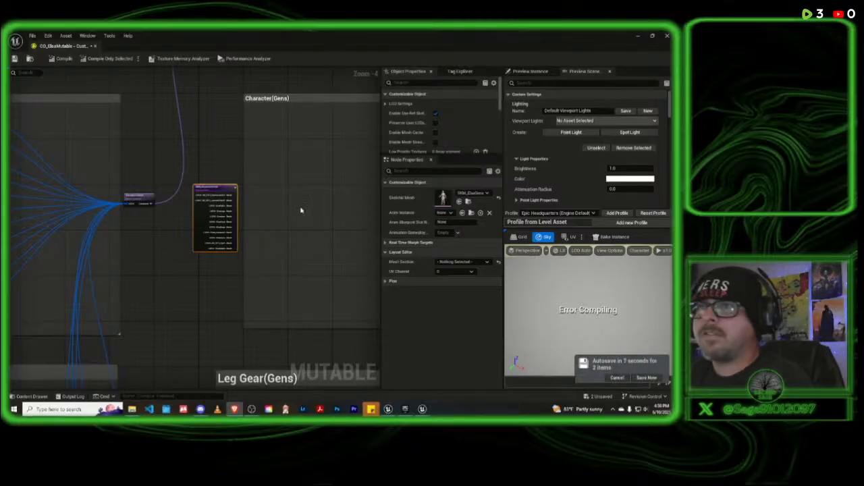
# Step: Create a Mesh Section node from the skeletal mesh's LOD 0 Section 0 output, at the upper edge inside the Character(Gens) comment
pyautogui.moveTo(214, 169); pyautogui.dragTo(156, 233, button='right')
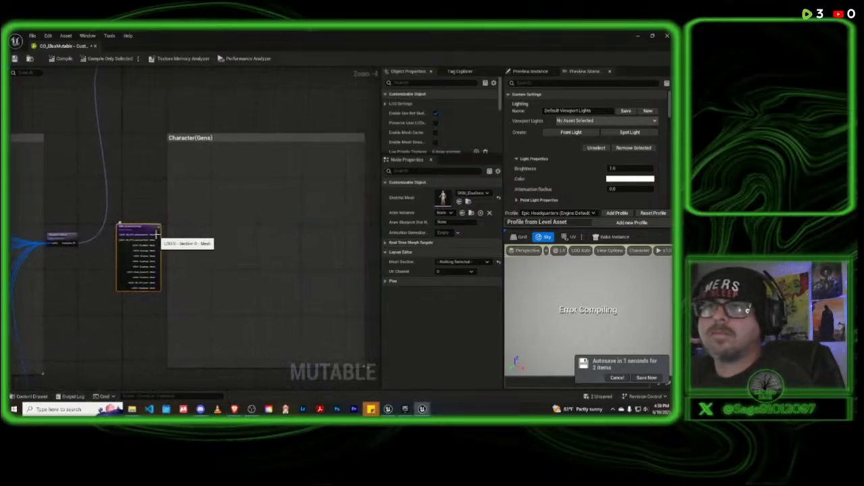
pyautogui.moveTo(157, 233); pyautogui.dragTo(182, 147)
pyautogui.write('mesh')
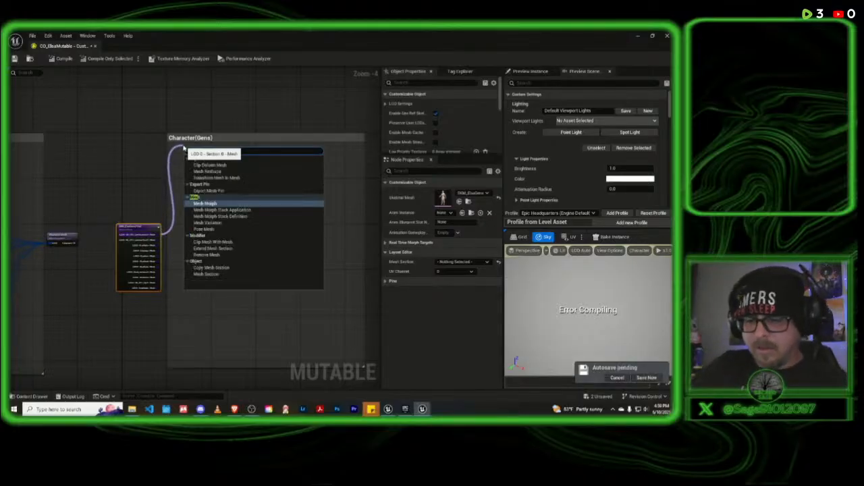
pyautogui.write(' section')
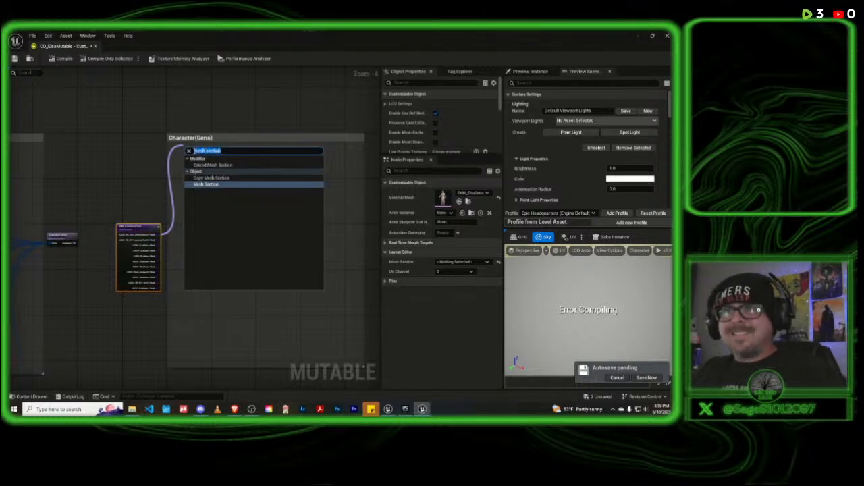
pyautogui.press('Return')
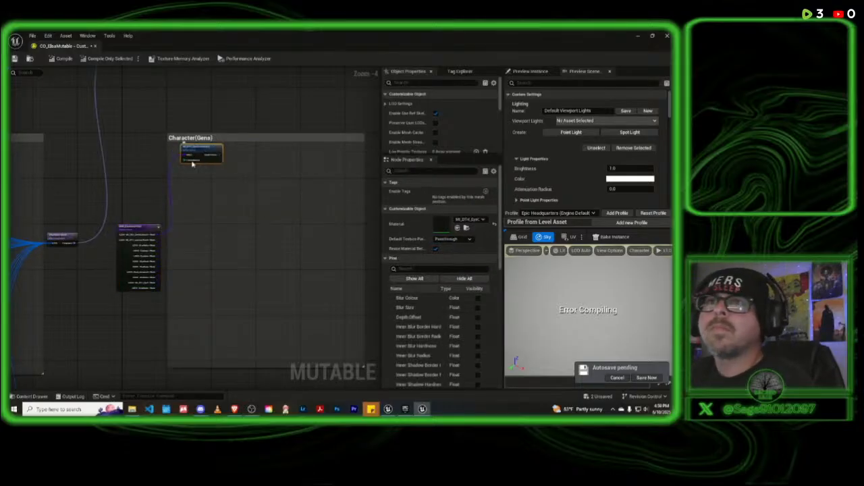
# Step: Create a second Mesh Section node from the skeletal mesh's Section 1 output and align it below the first one
pyautogui.moveTo(160, 238); pyautogui.dragTo(189, 177)
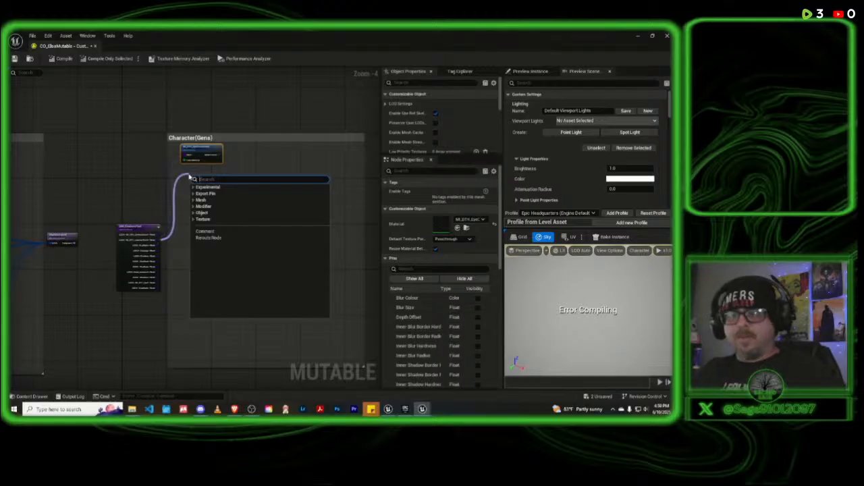
pyautogui.write('mesh section')
pyautogui.press('Return')
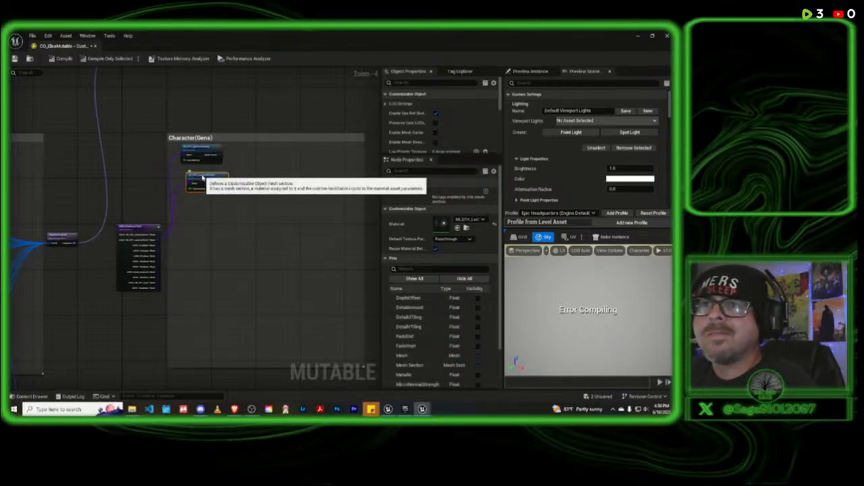
pyautogui.moveTo(198, 176); pyautogui.dragTo(196, 173)
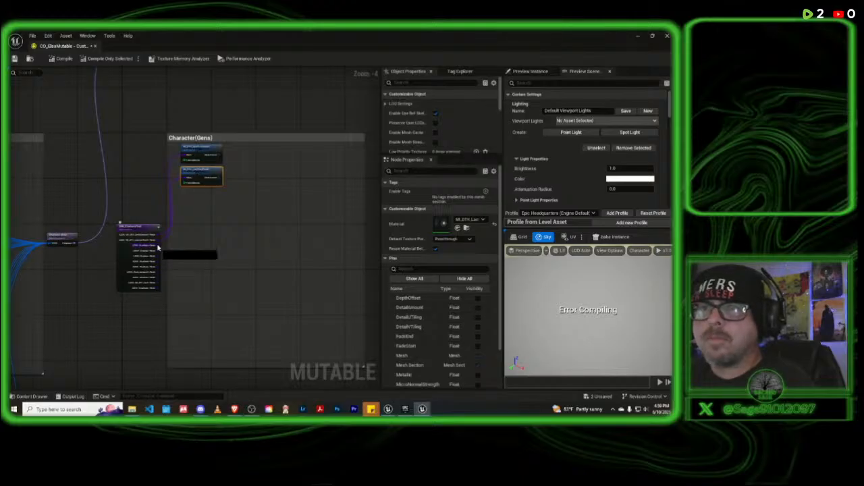
# Step: Create a third Mesh Section node from the skeletal mesh's Section 2 output and line it up beneath the second
pyautogui.moveTo(159, 245); pyautogui.dragTo(186, 199)
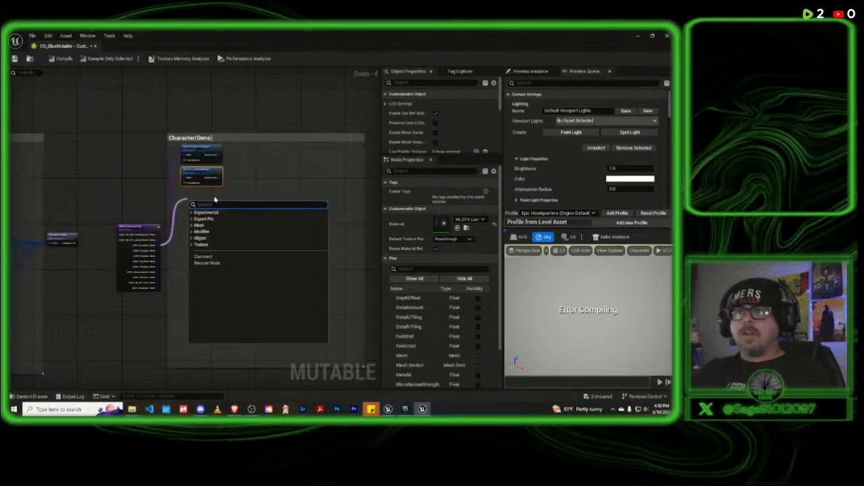
pyautogui.write('Mesh Section')
pyautogui.press('Return')
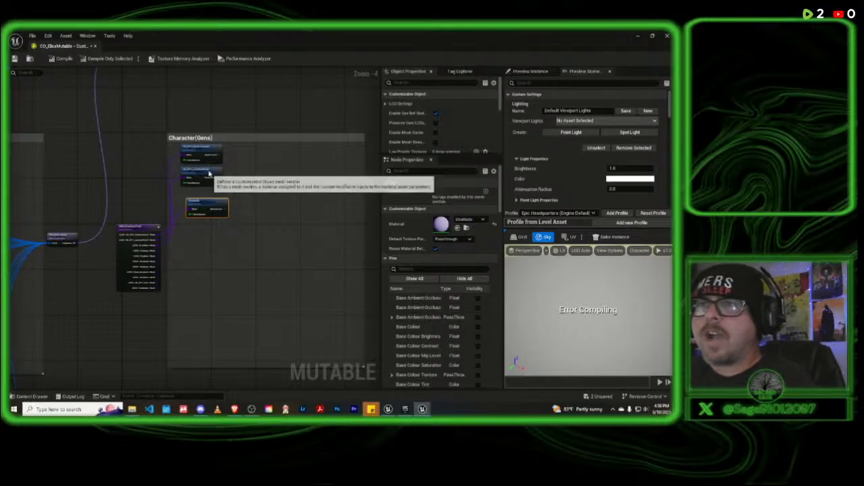
pyautogui.moveTo(204, 203); pyautogui.dragTo(199, 195)
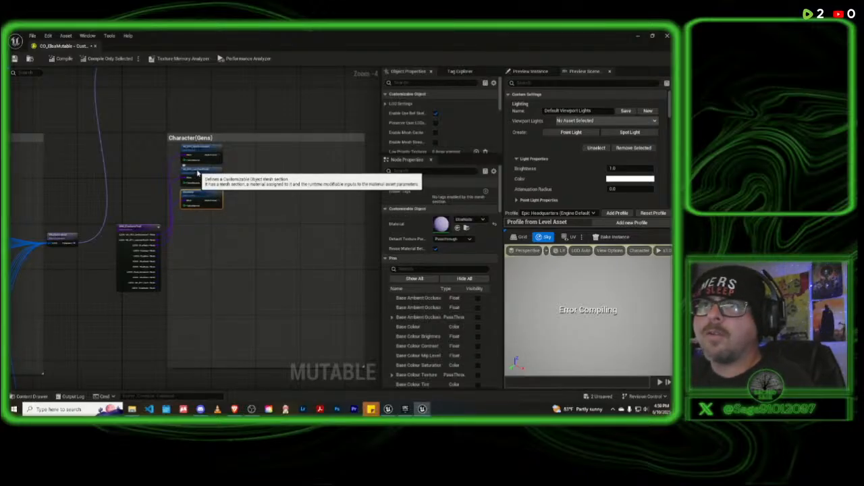
pyautogui.click(197, 171)
pyautogui.moveTo(198, 170); pyautogui.dragTo(196, 171)
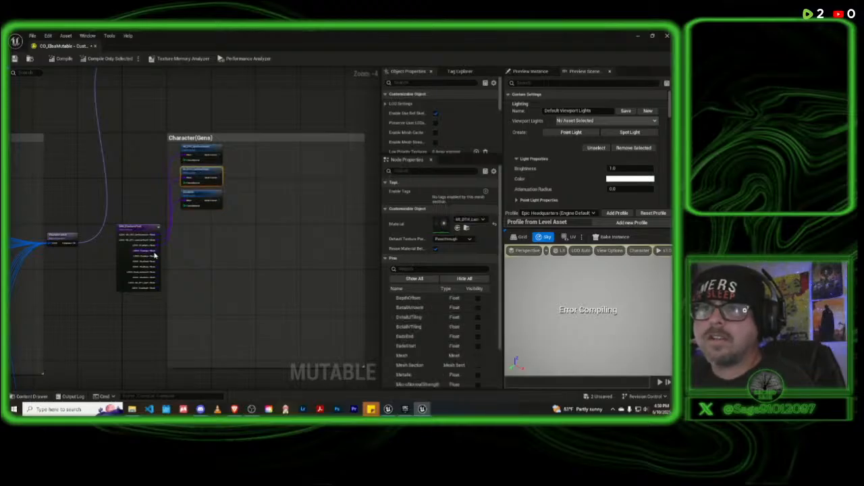
# Step: Create Mesh Section nodes for the skeletal mesh's Section 3 and Section 4 outputs and stack them below the existing ones
pyautogui.moveTo(155, 255); pyautogui.dragTo(197, 216)
pyautogui.hotkey('ctrl', 'v')
pyautogui.press('Return')
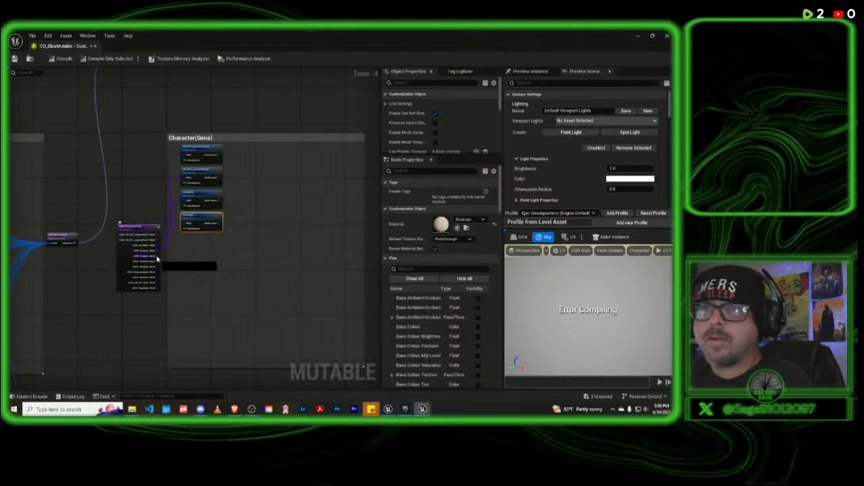
pyautogui.moveTo(157, 258); pyautogui.dragTo(183, 250)
pyautogui.hotkey('ctrl', 'v')
pyautogui.press('Return')
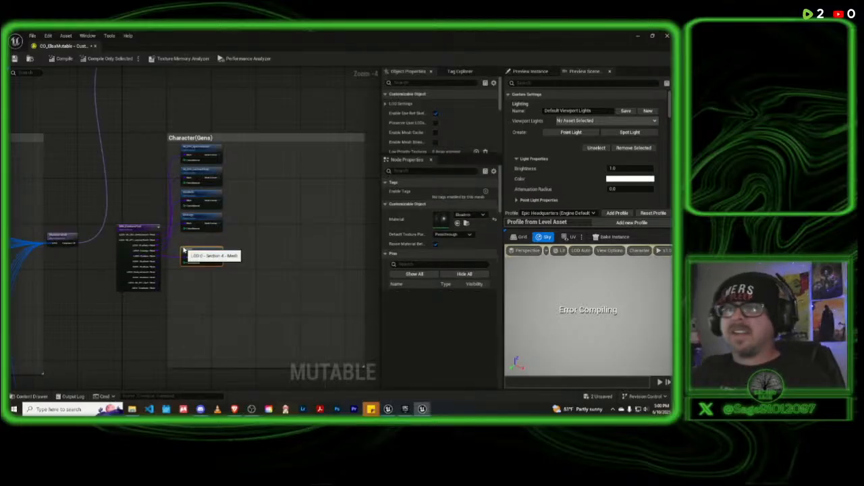
pyautogui.moveTo(194, 247); pyautogui.dragTo(194, 241)
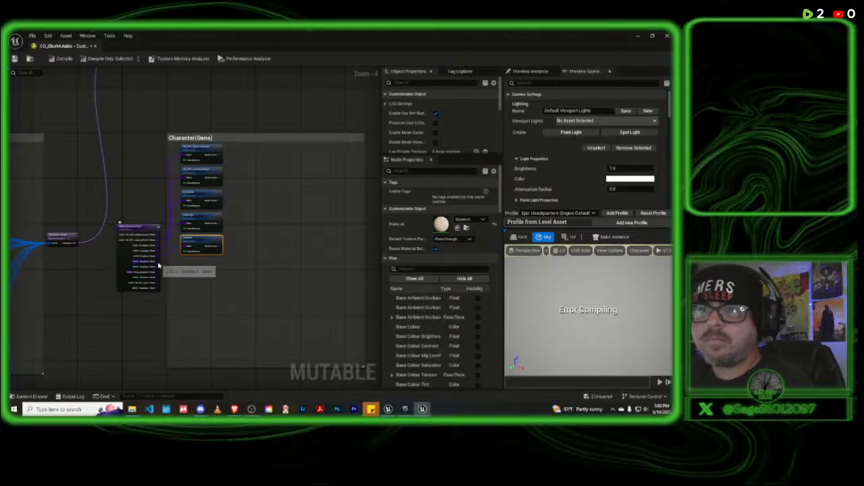
# Step: Create the sixth to eighth Mesh Section nodes from the next three skeletal mesh outputs and continue the column
pyautogui.moveTo(159, 267); pyautogui.dragTo(183, 272)
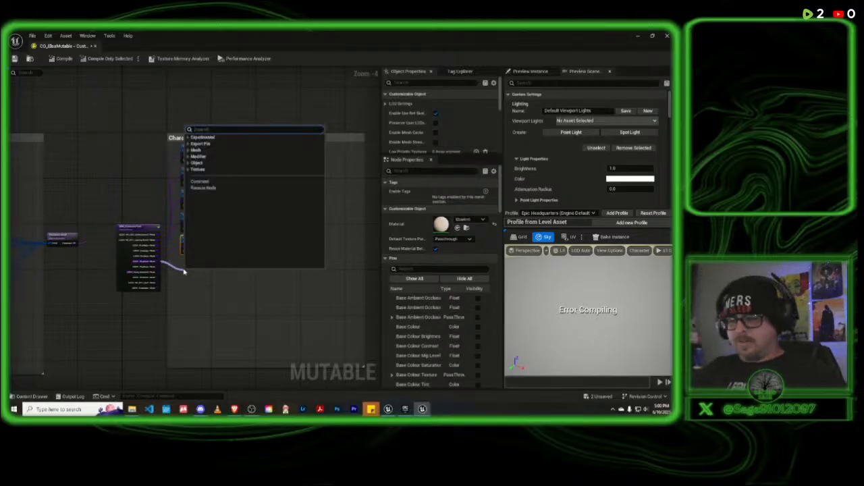
pyautogui.press('Escape')
pyautogui.hotkey('ctrl', 'v')
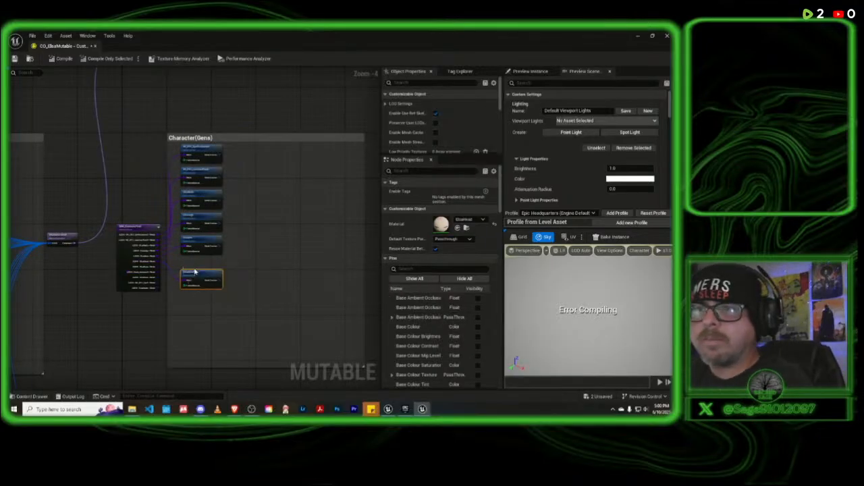
pyautogui.moveTo(195, 272); pyautogui.dragTo(193, 309)
pyautogui.click(223, 179)
pyautogui.write('mesh section')
pyautogui.press('Return')
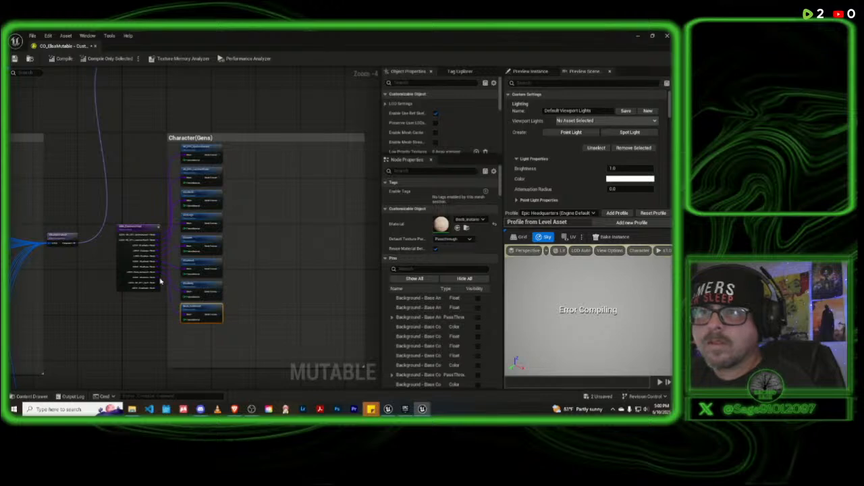
# Step: Create the ninth and tenth Mesh Section nodes from the Section 8 and Section 9 outputs at the end of the column
pyautogui.moveTo(160, 279); pyautogui.dragTo(197, 331)
pyautogui.click(185, 334)
pyautogui.click(197, 334)
pyautogui.moveTo(155, 284); pyautogui.dragTo(187, 358)
pyautogui.click(188, 358)
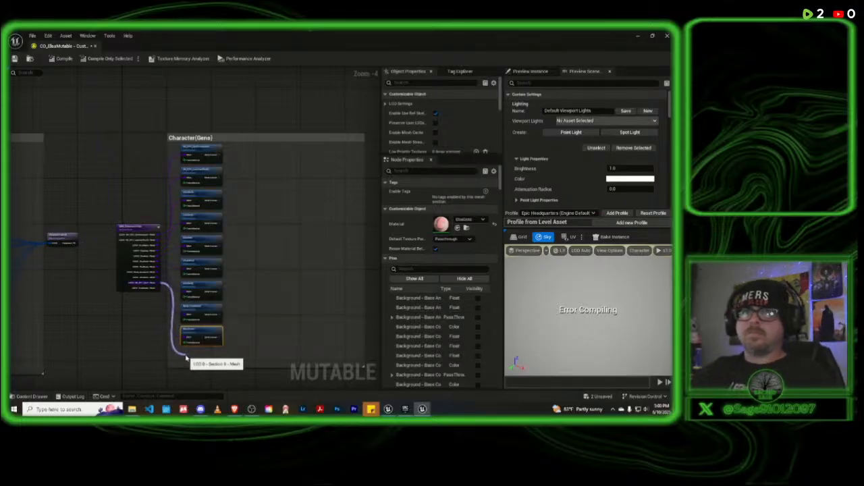
pyautogui.moveTo(196, 353); pyautogui.dragTo(194, 352)
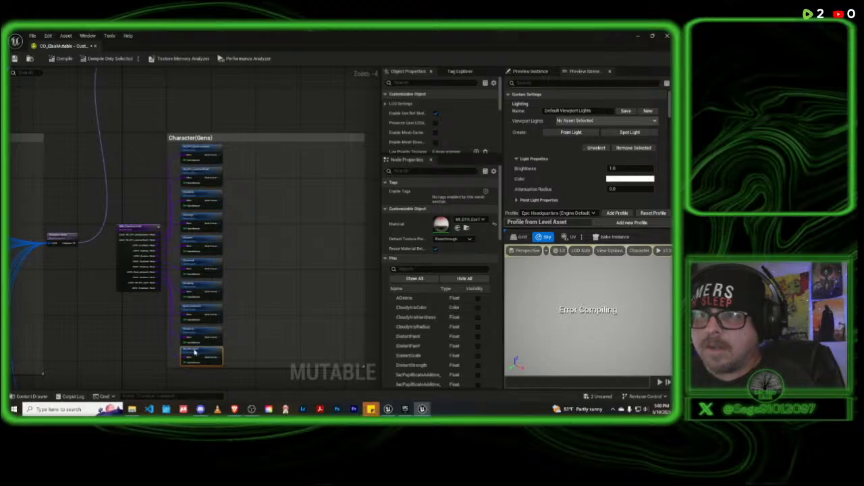
# Step: Close the gaps between the stacked Mesh Section nodes and add an eleventh one below them for the last skeletal mesh output
pyautogui.click(192, 169)
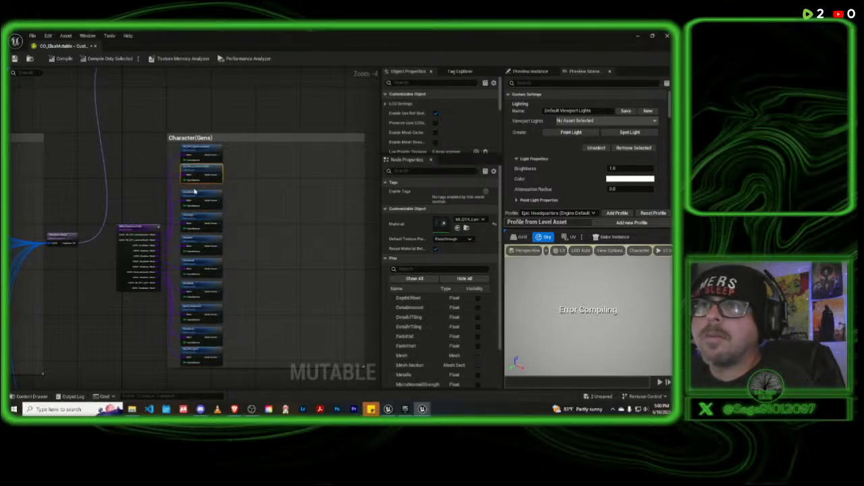
pyautogui.moveTo(194, 194); pyautogui.dragTo(195, 211)
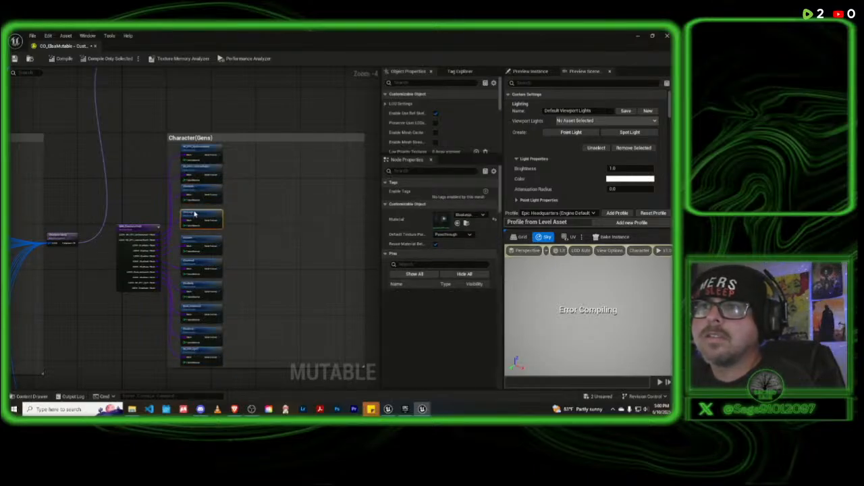
pyautogui.moveTo(194, 211); pyautogui.dragTo(196, 229)
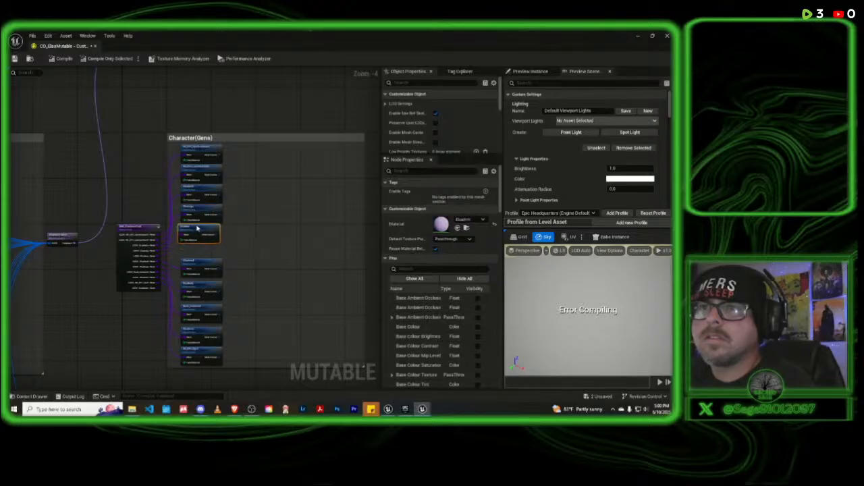
pyautogui.moveTo(199, 264)
pyautogui.mouseDown()
pyautogui.moveTo(198, 249)
pyautogui.moveTo(200, 272)
pyautogui.mouseUp()
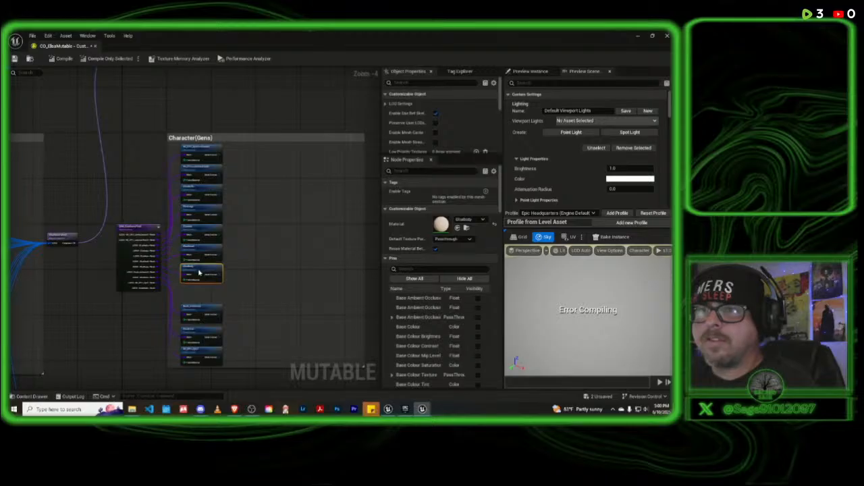
pyautogui.moveTo(200, 309); pyautogui.dragTo(198, 289)
pyautogui.moveTo(198, 331); pyautogui.dragTo(197, 307)
pyautogui.moveTo(198, 354); pyautogui.dragTo(200, 331)
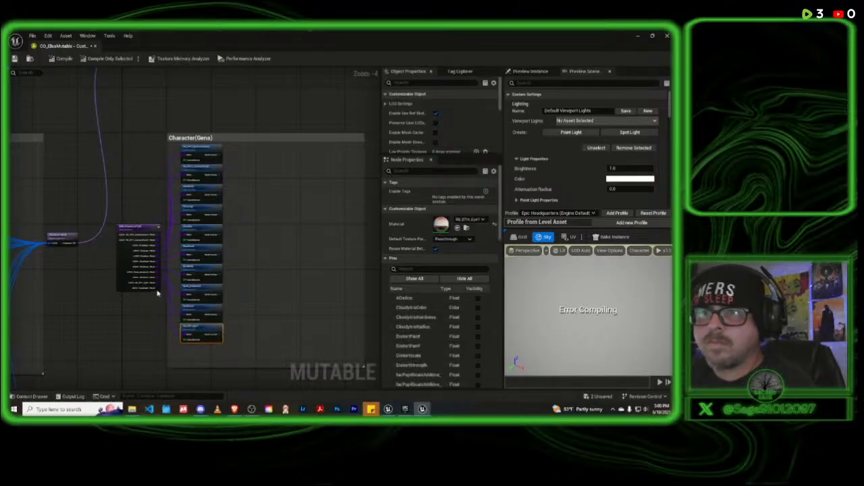
pyautogui.moveTo(160, 289); pyautogui.dragTo(192, 349)
pyautogui.click(193, 351)
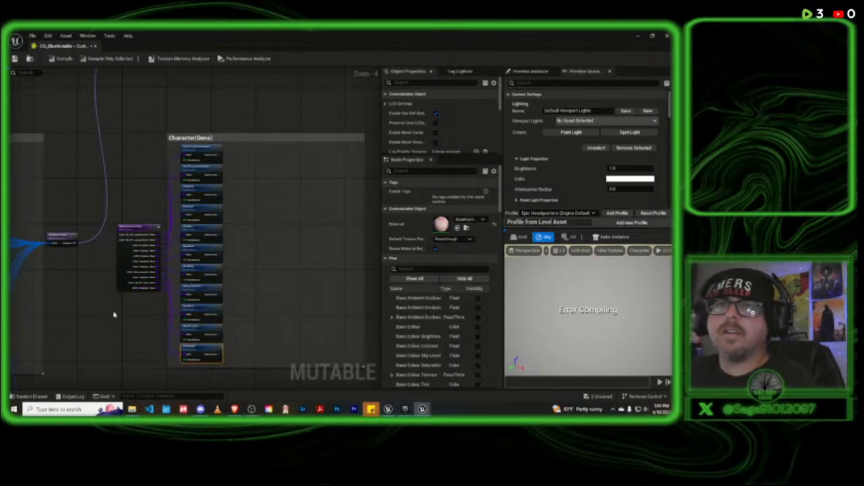
# Step: Connect the uppermost Mesh Section node's output to the input of the component node beyond the Character(Gens) comment box
pyautogui.moveTo(115, 313); pyautogui.dragTo(34, 265, button='right')
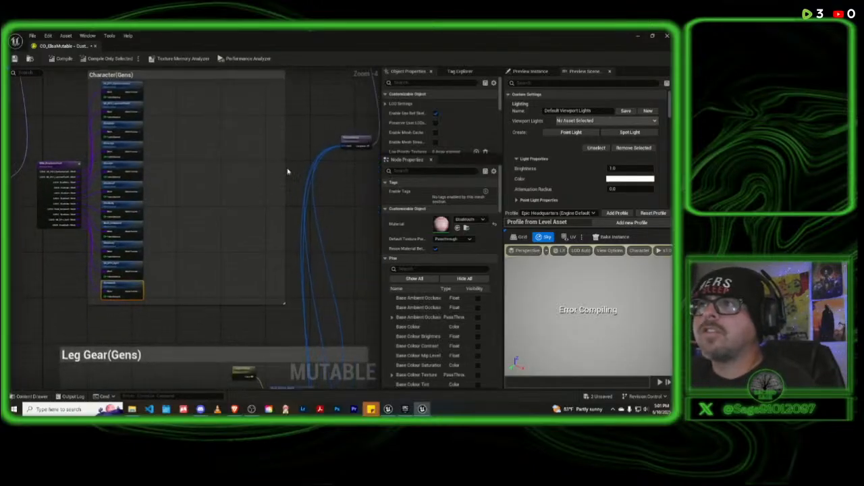
pyautogui.moveTo(335, 108); pyautogui.dragTo(342, 145, button='right')
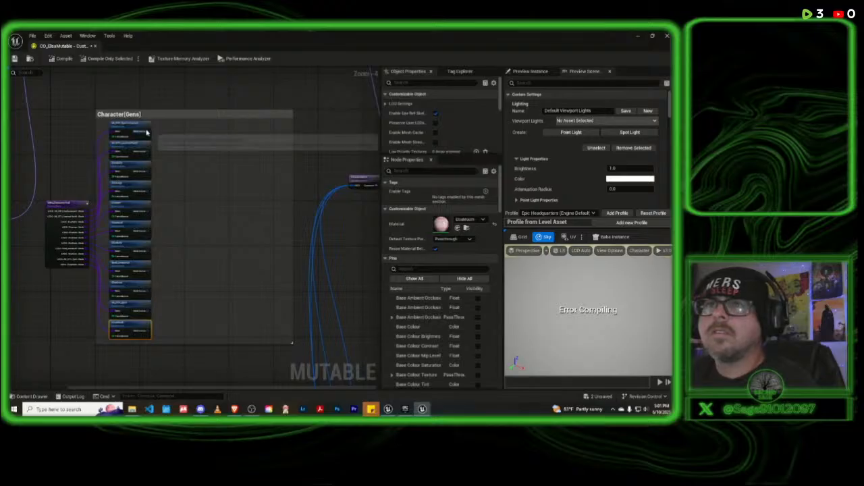
pyautogui.moveTo(147, 132); pyautogui.dragTo(353, 185)
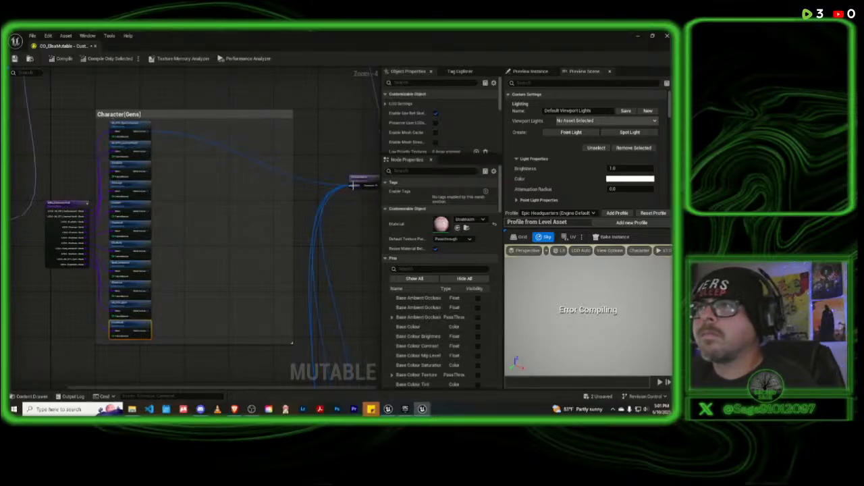
# Step: Connect the outputs of the second to eleventh Mesh Section nodes to the component node beyond the Character(Gens) comment box
pyautogui.moveTo(150, 150); pyautogui.dragTo(336, 185)
pyautogui.moveTo(150, 170); pyautogui.dragTo(358, 184)
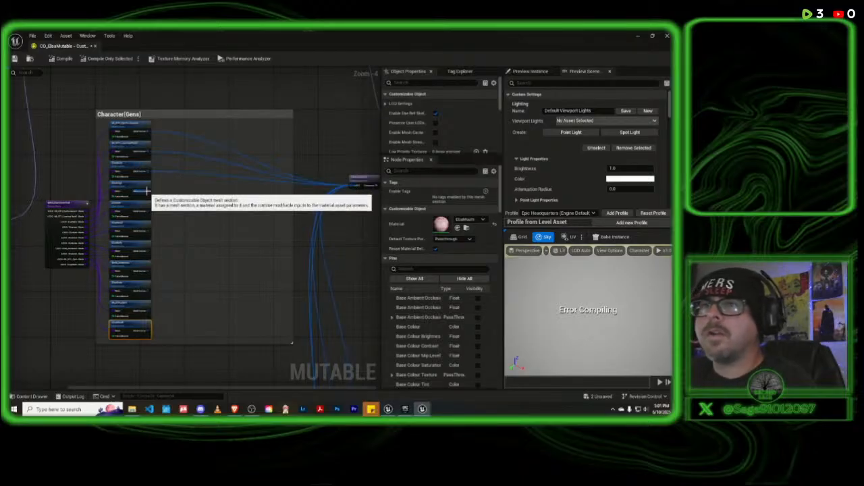
pyautogui.moveTo(150, 194); pyautogui.dragTo(354, 184)
pyautogui.moveTo(150, 210); pyautogui.dragTo(355, 184)
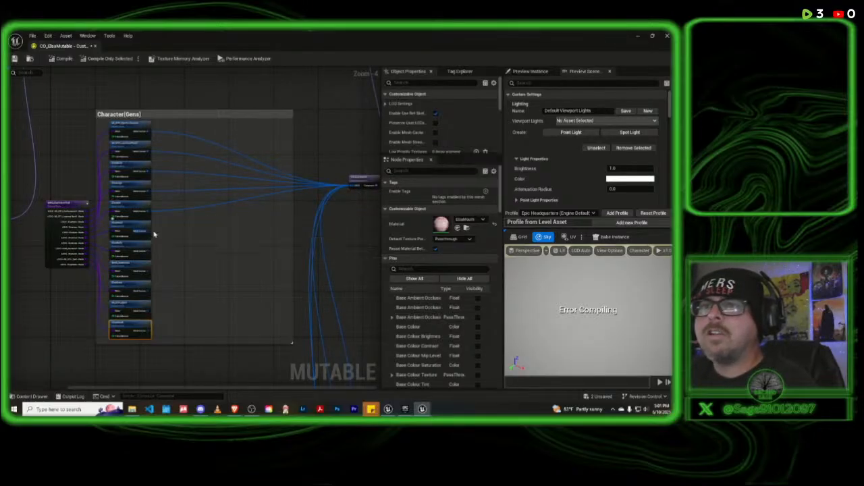
pyautogui.moveTo(149, 231); pyautogui.dragTo(353, 184)
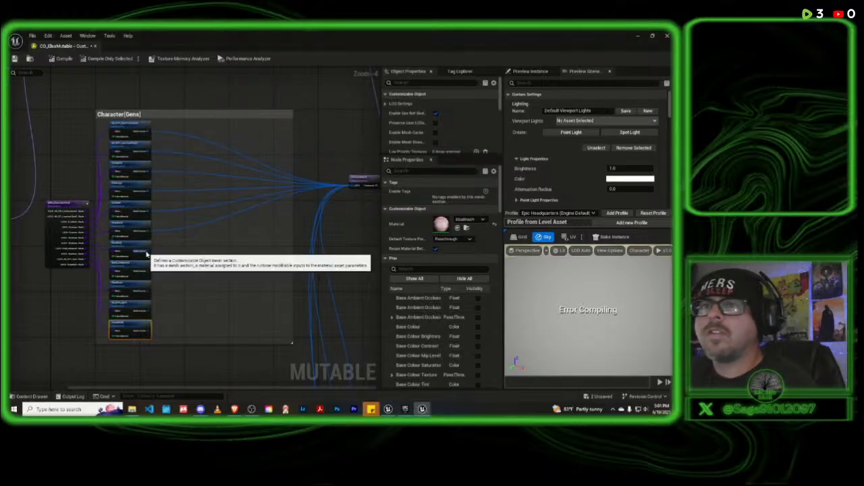
pyautogui.moveTo(150, 250); pyautogui.dragTo(358, 189)
pyautogui.moveTo(150, 270); pyautogui.dragTo(357, 182)
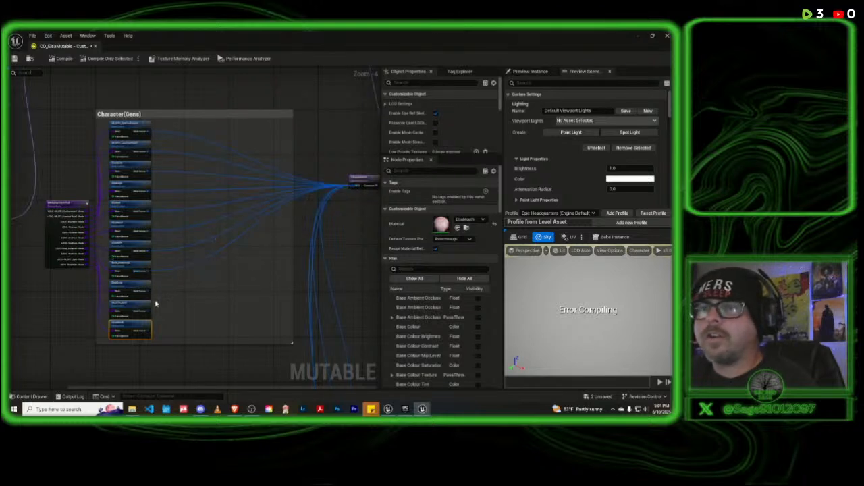
pyautogui.moveTo(151, 290); pyautogui.dragTo(355, 187)
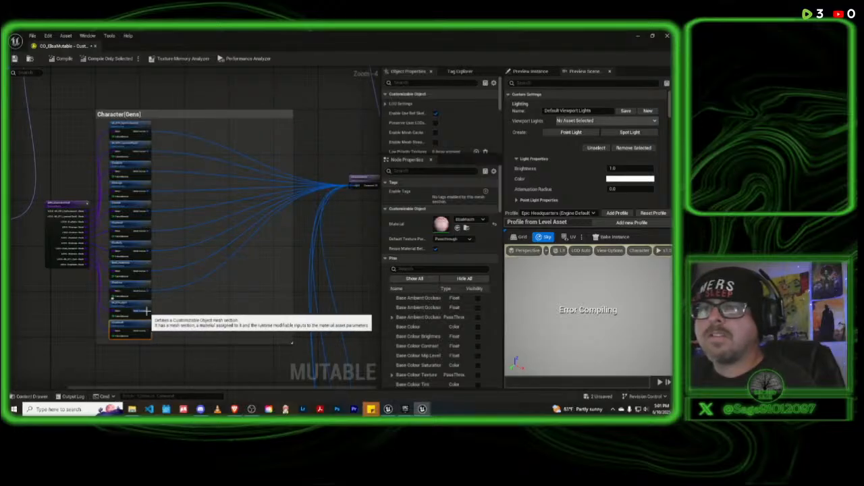
pyautogui.moveTo(146, 311); pyautogui.dragTo(343, 185)
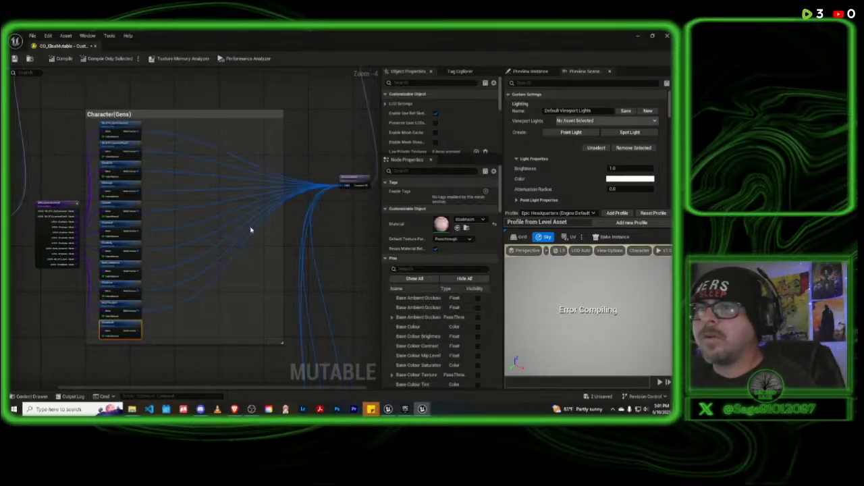
pyautogui.moveTo(139, 331); pyautogui.dragTo(345, 190)
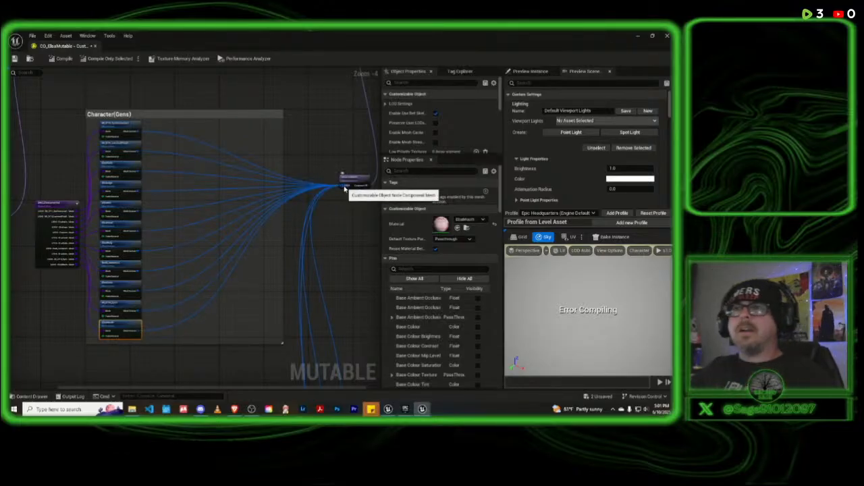
# Step: Wrap the ungrouped node chain below the Panty Gear group in the Gens column in a new comment box
pyautogui.scroll(-1, 39, 347)
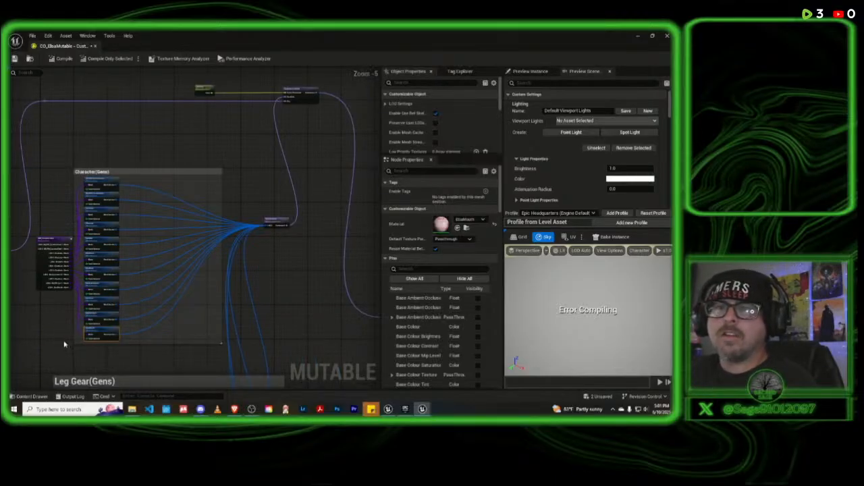
pyautogui.moveTo(64, 345); pyautogui.dragTo(212, 248, button='right')
pyautogui.scroll(-2, 193, 282)
pyautogui.scroll(-1, 183, 308)
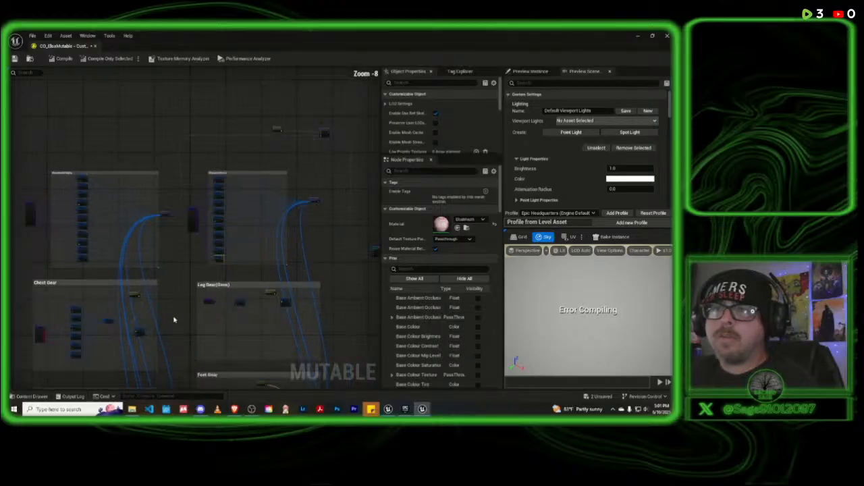
pyautogui.moveTo(177, 320)
pyautogui.mouseDown(button='right')
pyautogui.moveTo(224, 203)
pyautogui.moveTo(241, 245)
pyautogui.moveTo(239, 354)
pyautogui.moveTo(230, 357)
pyautogui.moveTo(219, 208)
pyautogui.mouseUp(button='right')
pyautogui.moveTo(204, 305); pyautogui.dragTo(206, 166, button='right')
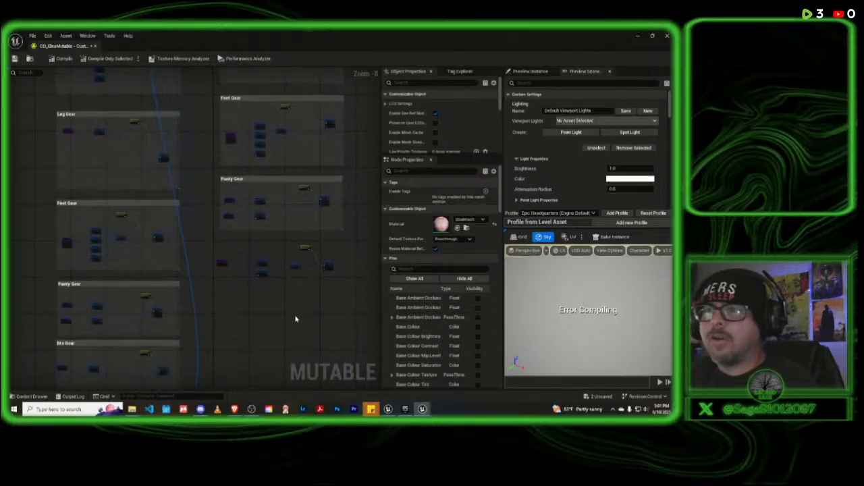
pyautogui.moveTo(290, 305); pyautogui.dragTo(287, 255, button='right')
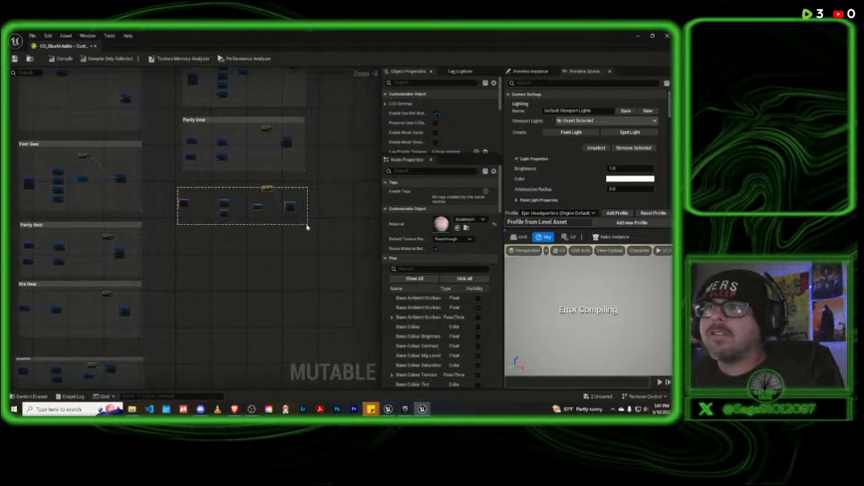
pyautogui.moveTo(307, 227); pyautogui.dragTo(306, 225)
pyautogui.scroll(5, 291, 205)
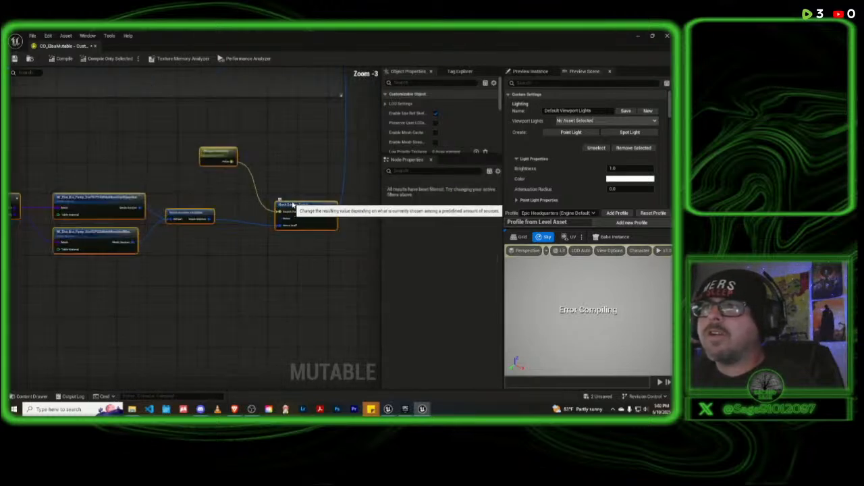
pyautogui.moveTo(298, 206); pyautogui.dragTo(305, 206, button='right')
pyautogui.moveTo(179, 302); pyautogui.dragTo(253, 326, button='right')
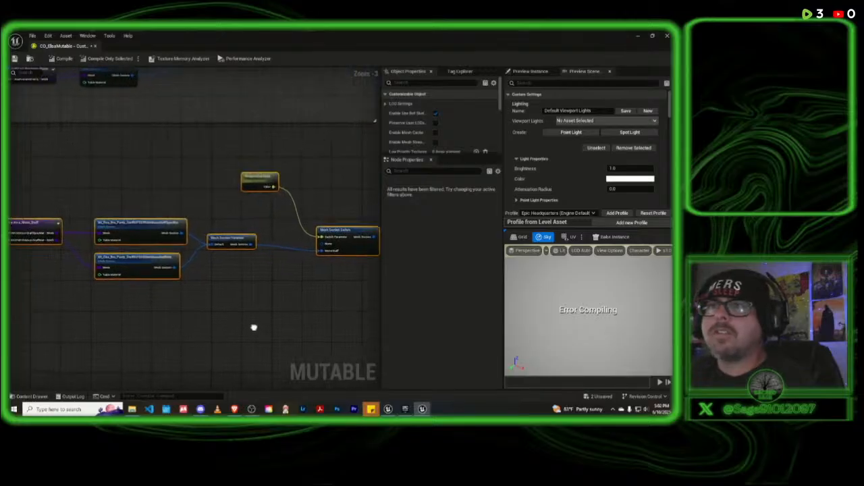
pyautogui.scroll(-2, 251, 311)
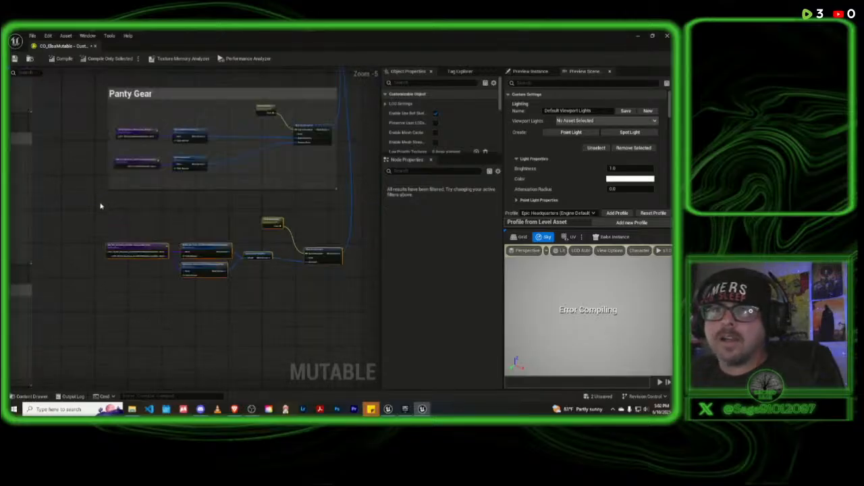
pyautogui.moveTo(100, 206); pyautogui.dragTo(334, 298)
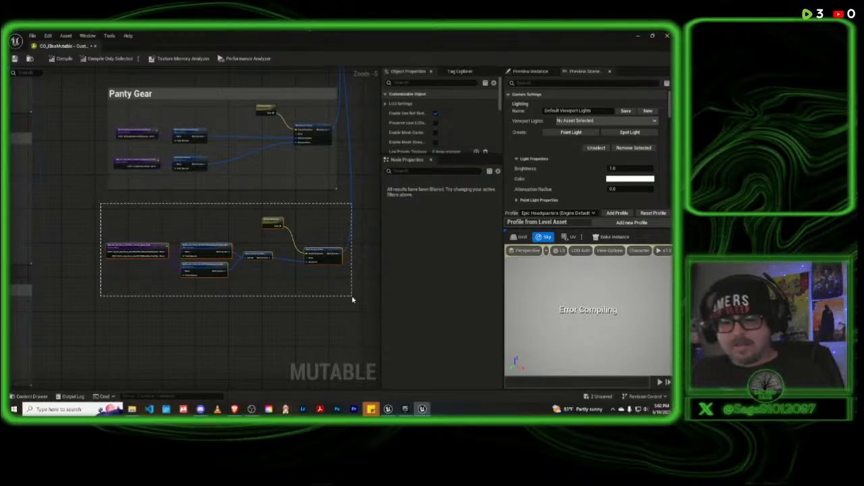
pyautogui.moveTo(352, 299); pyautogui.dragTo(352, 299)
pyautogui.press('c')
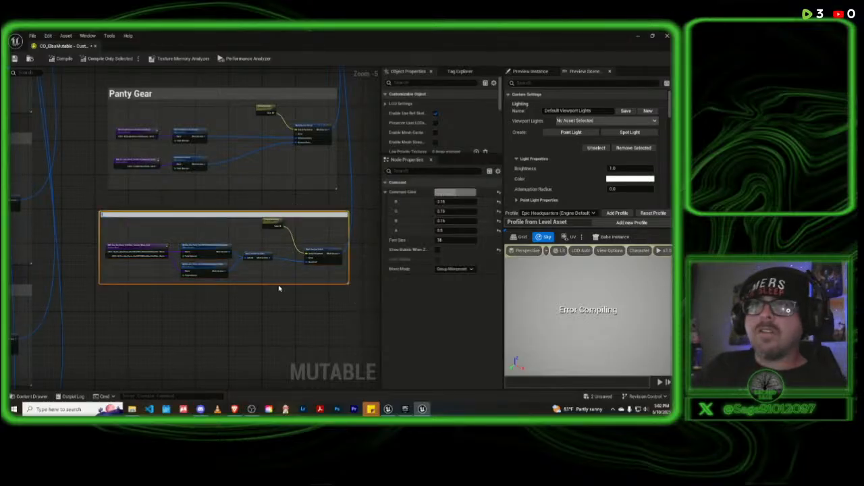
# Step: Title the new comment box Weapon Gear Gens and edit its font size
pyautogui.moveTo(208, 321); pyautogui.dragTo(480, 82, button='right')
pyautogui.moveTo(463, 249); pyautogui.dragTo(247, 195, button='right')
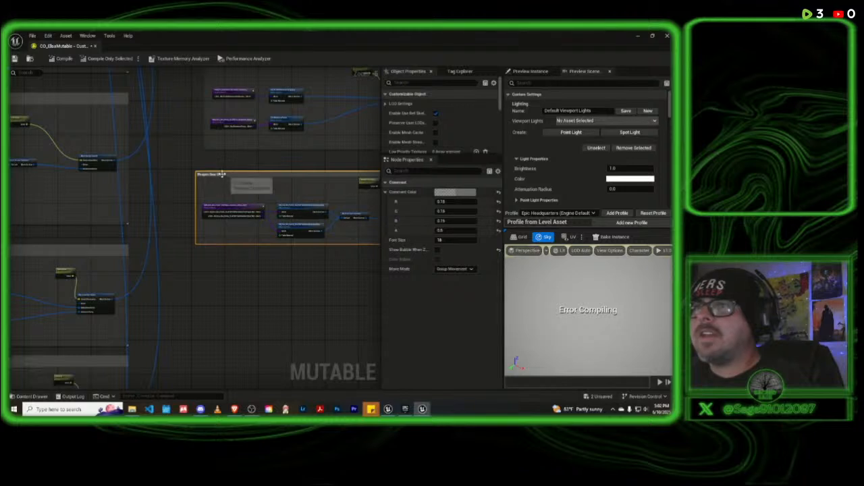
pyautogui.doubleClick(222, 174)
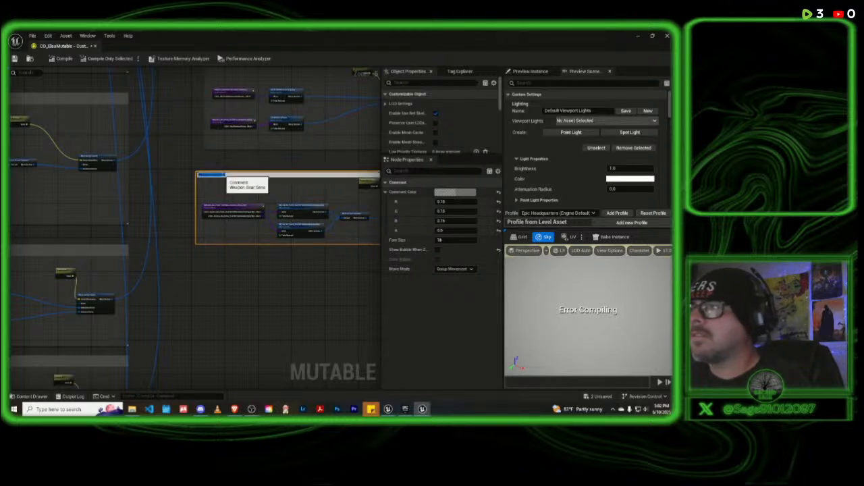
pyautogui.click(450, 241)
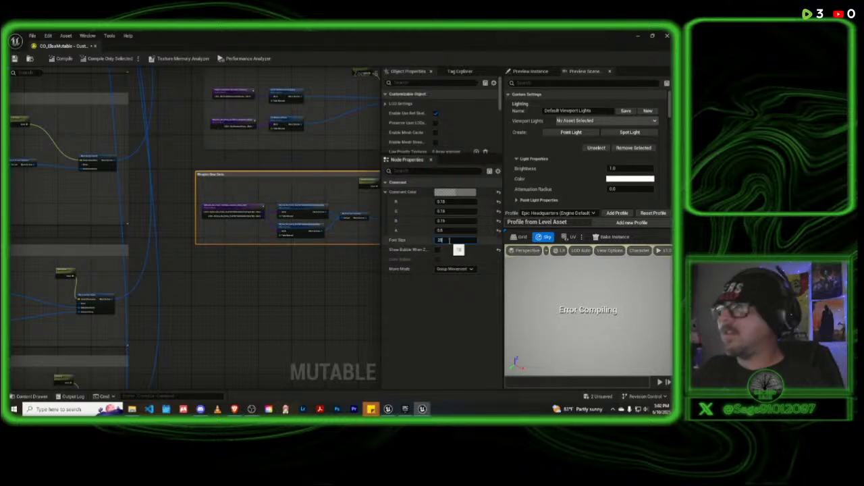
pyautogui.click(287, 283)
# Step: Delete the red skeletal mesh node with no mesh assigned from the original Chest Gear group
pyautogui.scroll(-4, 295, 279)
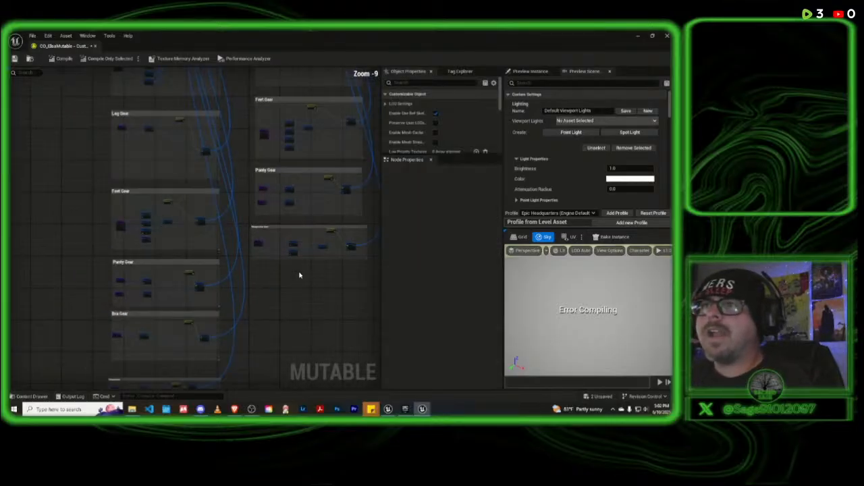
pyautogui.moveTo(328, 281); pyautogui.dragTo(270, 362, button='right')
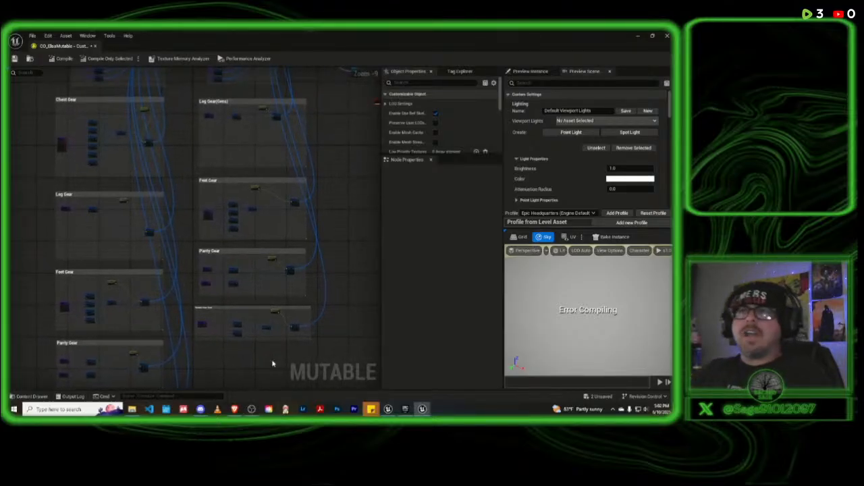
pyautogui.moveTo(345, 198); pyautogui.dragTo(385, 190, button='right')
pyautogui.moveTo(70, 260); pyautogui.dragTo(134, 384, button='right')
pyautogui.scroll(5, 174, 195)
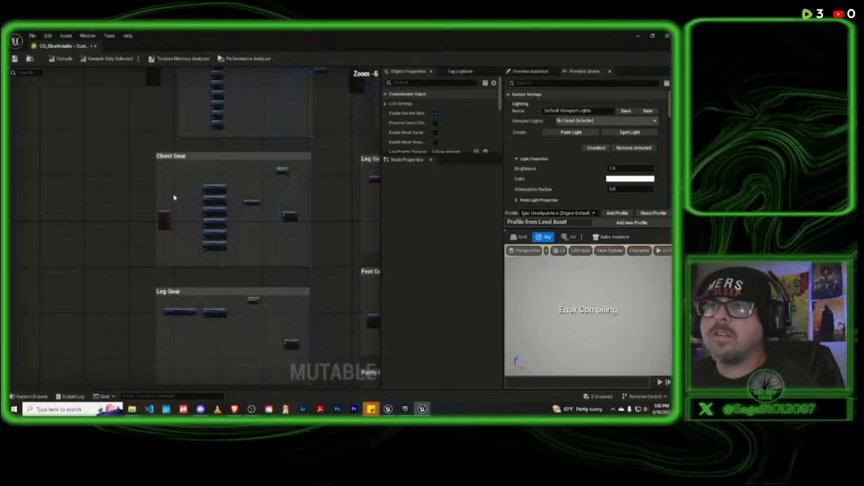
pyautogui.moveTo(342, 268); pyautogui.dragTo(264, 247, button='right')
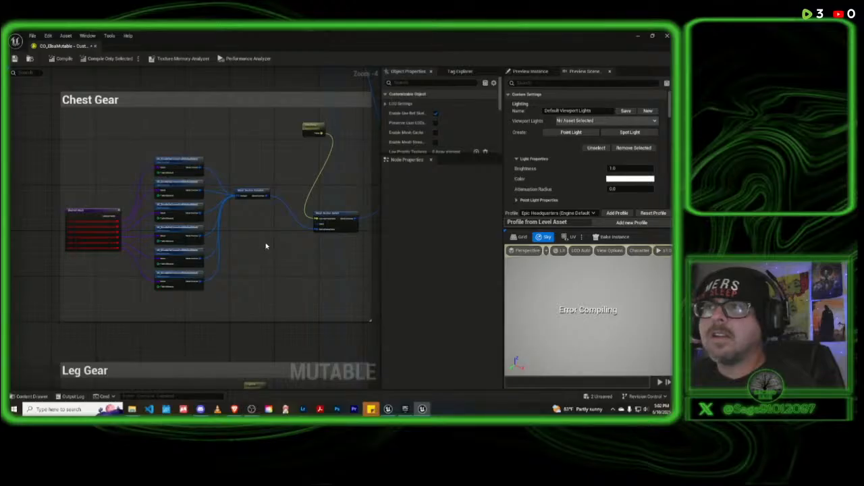
pyautogui.click(100, 215)
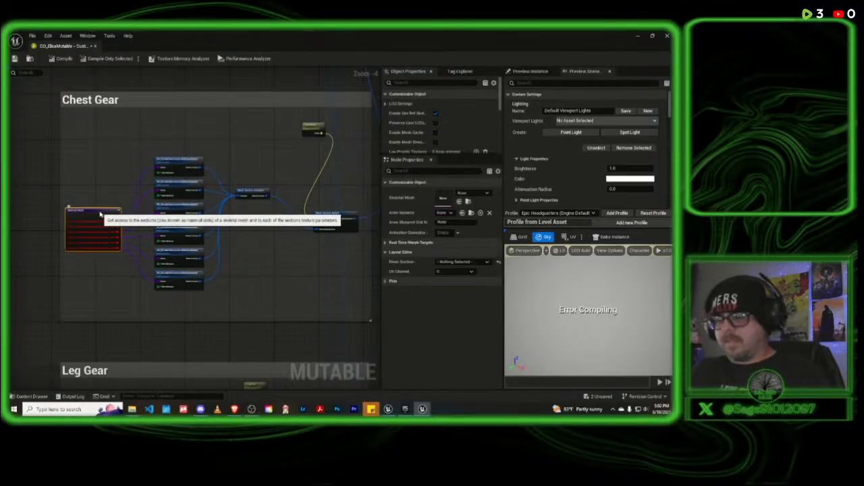
# Step: Delete the six stacked Mesh Section nodes from the Chest Gear group, keeping the variation and switch nodes
pyautogui.click(175, 168)
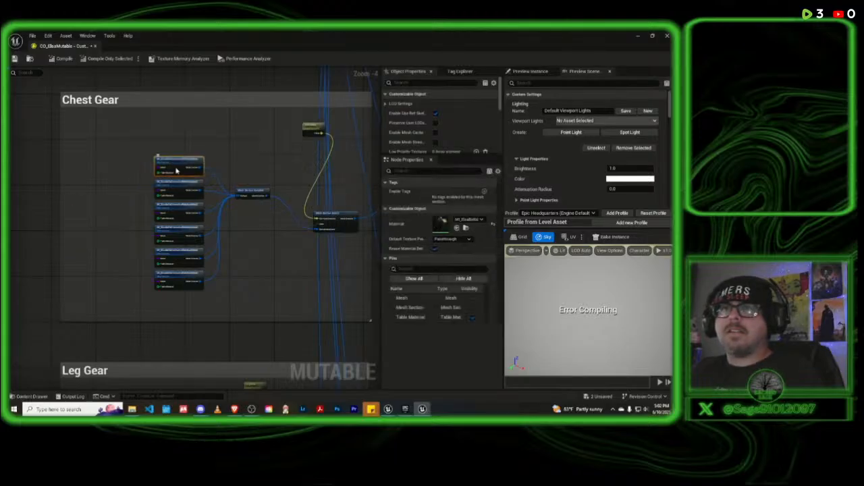
pyautogui.press('Delete')
pyautogui.click(180, 185)
pyautogui.press('Delete')
pyautogui.click(184, 210)
pyautogui.press('Delete')
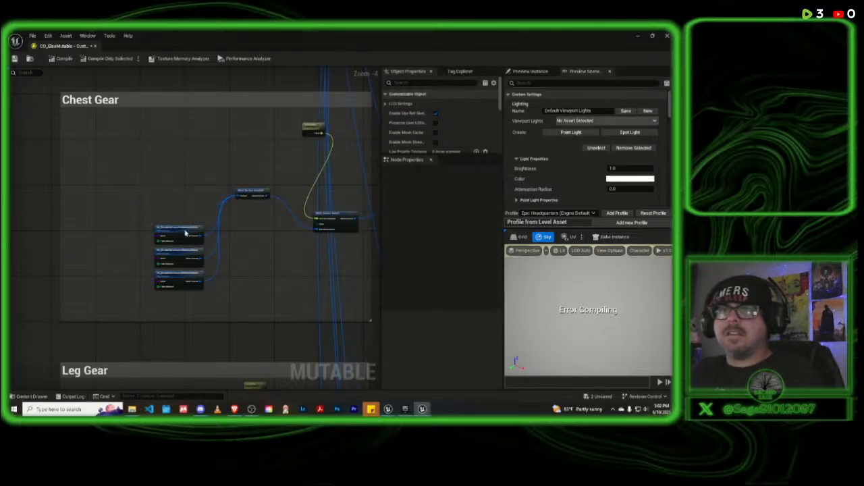
pyautogui.click(185, 233)
pyautogui.press('Delete')
pyautogui.click(185, 252)
pyautogui.press('Delete')
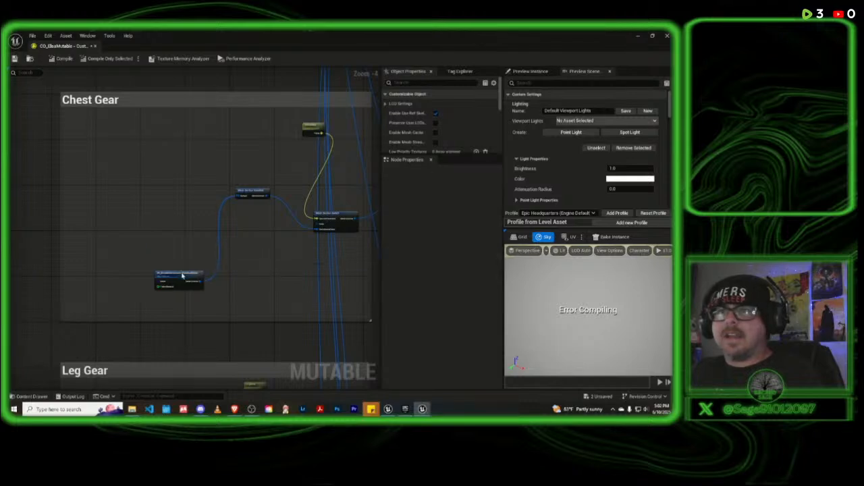
pyautogui.click(181, 275)
pyautogui.press('Delete')
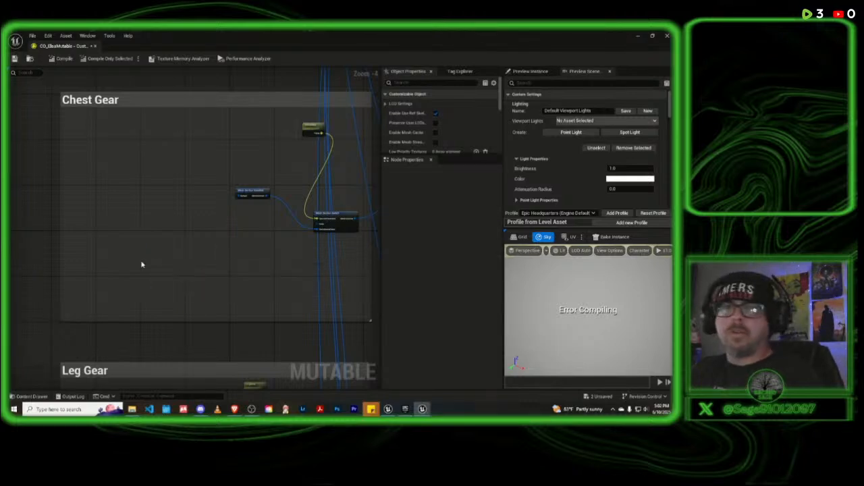
# Step: Open the ElsaBellaDonnaChest folder under Clothing in the project content
pyautogui.click(34, 396)
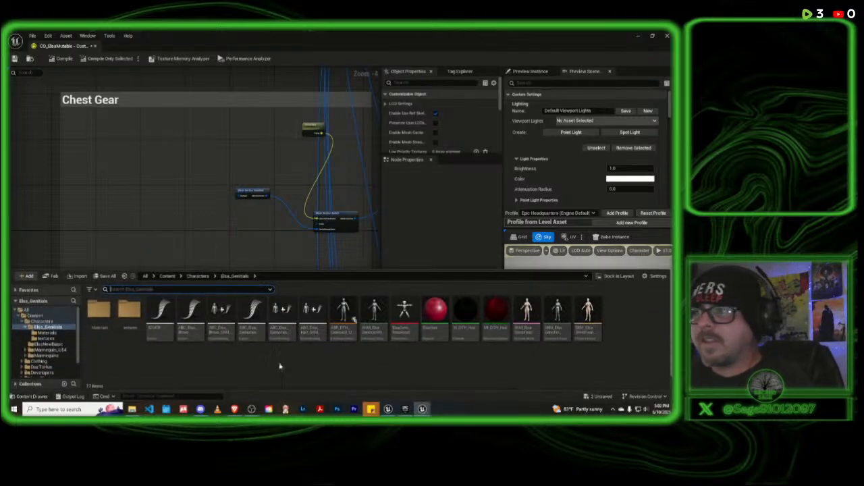
pyautogui.scroll(-2, 52, 344)
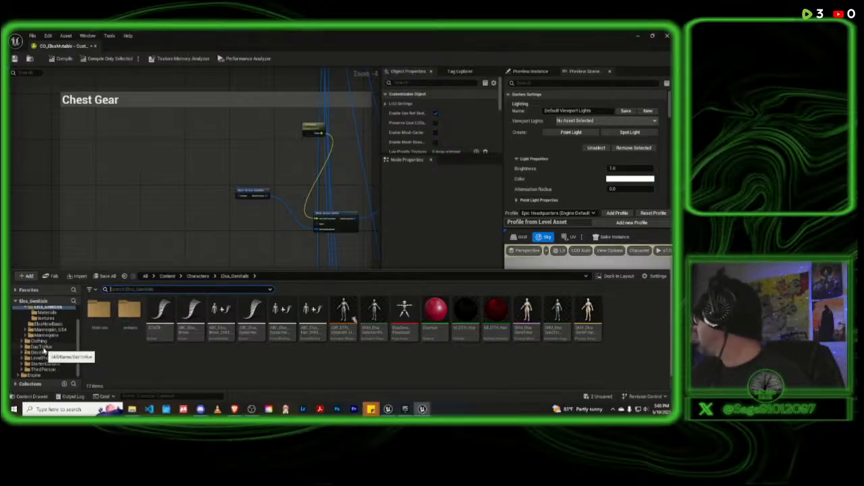
pyautogui.scroll(2, 42, 347)
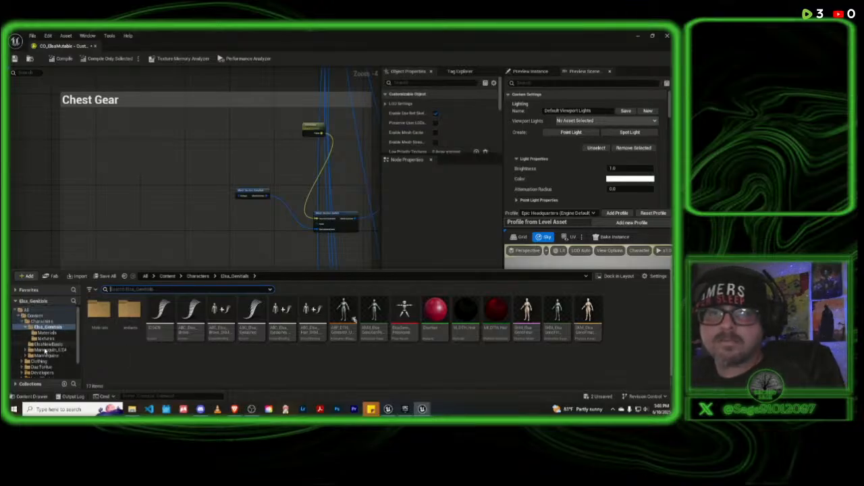
pyautogui.click(39, 362)
pyautogui.doubleClick(38, 362)
pyautogui.scroll(-2, 39, 362)
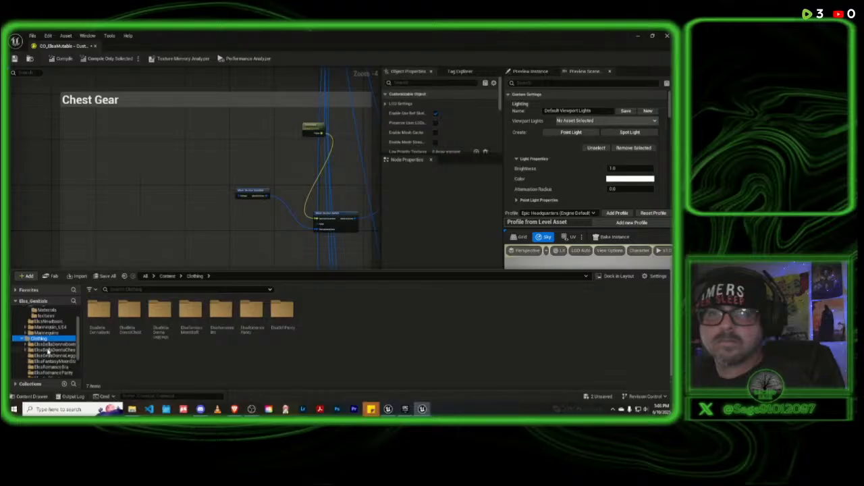
pyautogui.click(54, 350)
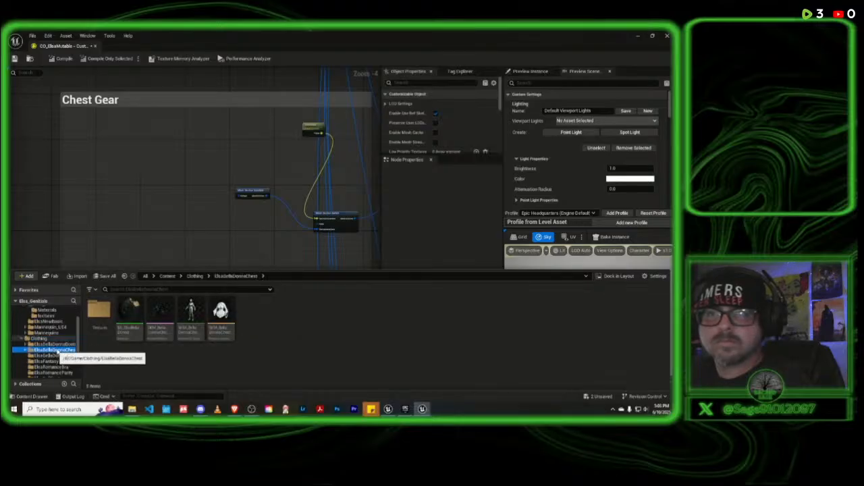
# Step: Add a Skeletal Mesh node inside the Chest Gear comment group, beside the Mesh Section Variation node
pyautogui.rightClick(84, 194)
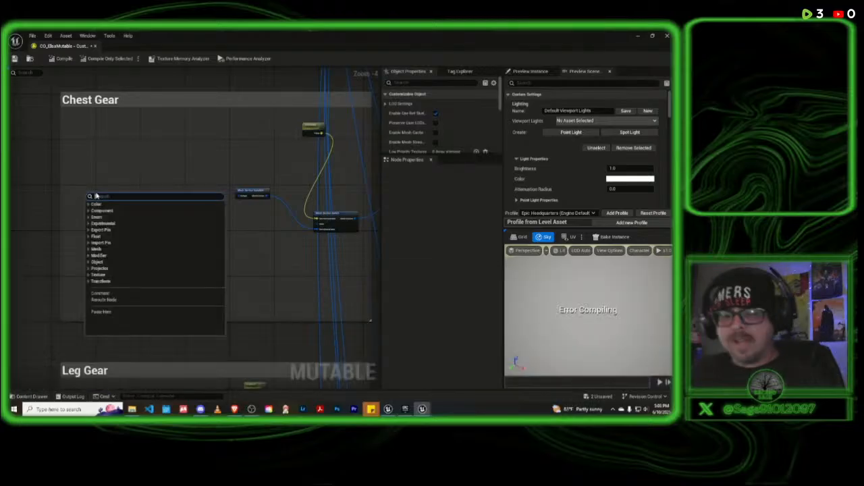
pyautogui.write('skel')
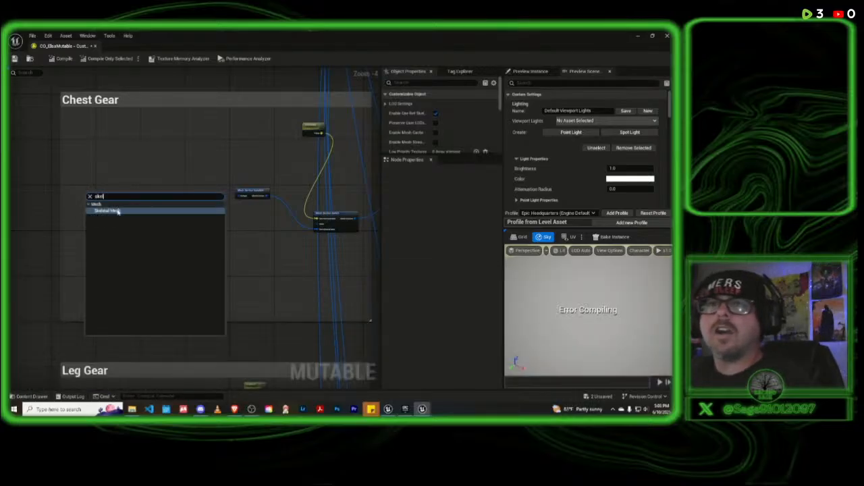
pyautogui.click(118, 210)
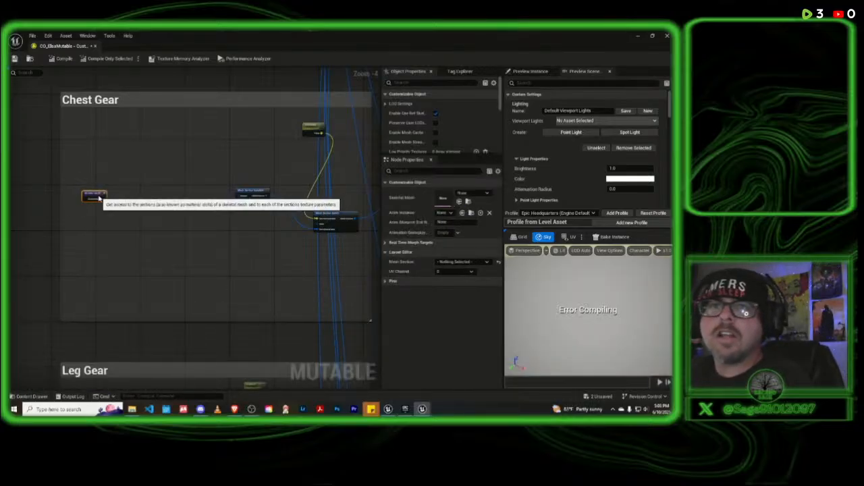
# Step: Assign the SKM_BellaDonnaChestBellaDonnaChest mesh to the new Skeletal Mesh node
pyautogui.click(481, 194)
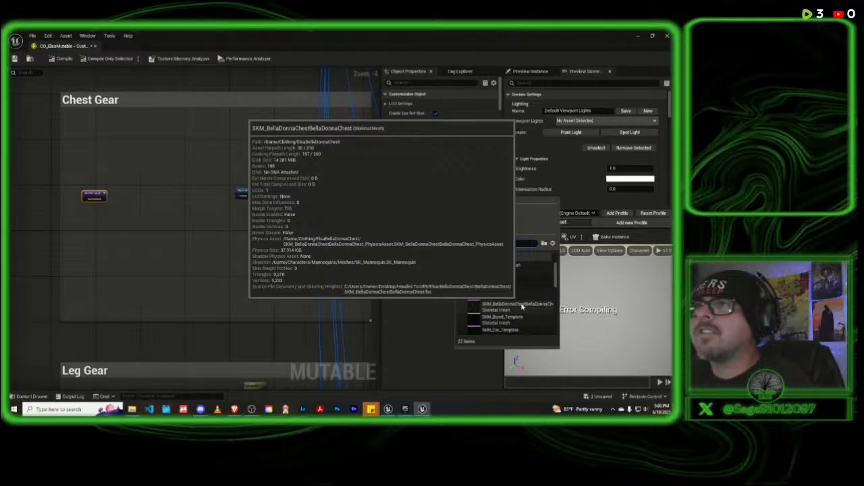
pyautogui.scroll(5, 523, 307)
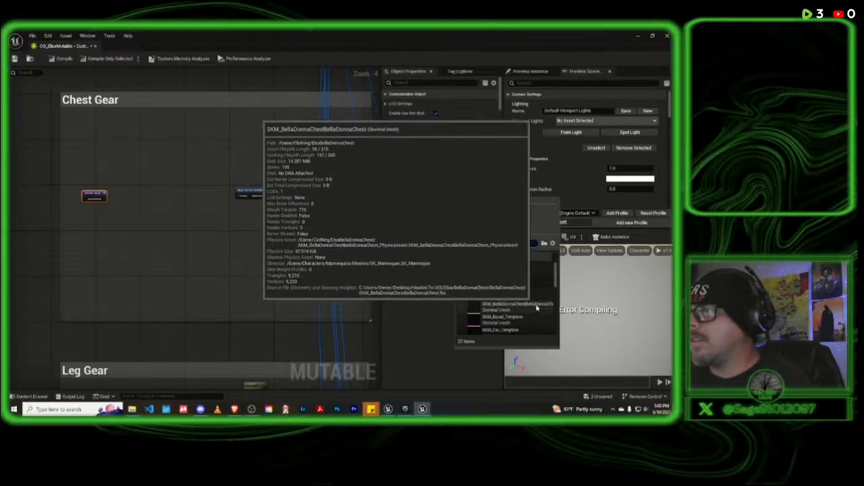
pyautogui.scroll(-10, 525, 301)
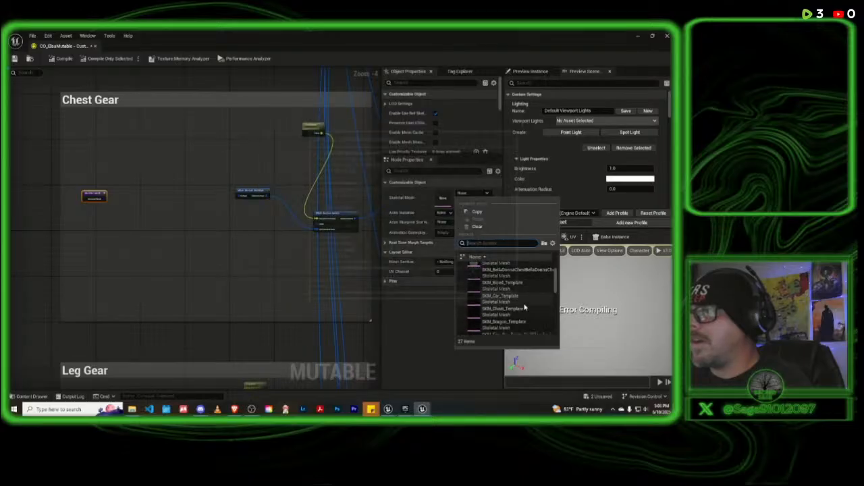
pyautogui.scroll(-3, 524, 307)
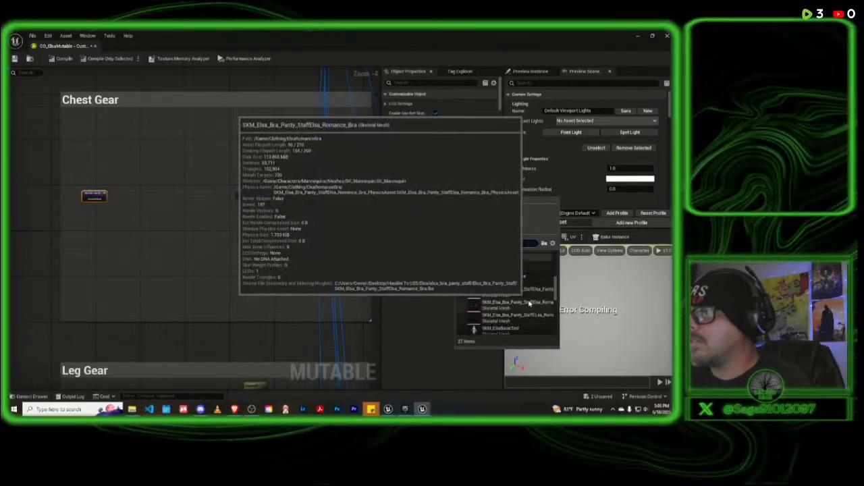
pyautogui.scroll(-1, 530, 304)
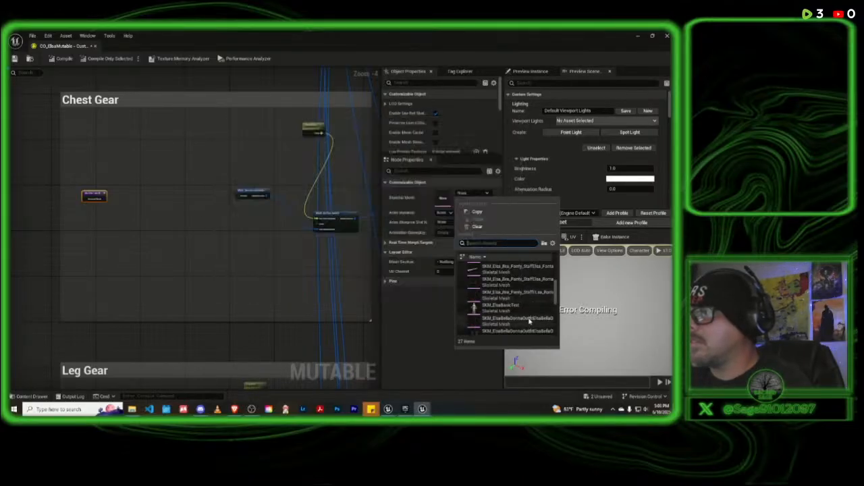
pyautogui.scroll(-1, 531, 320)
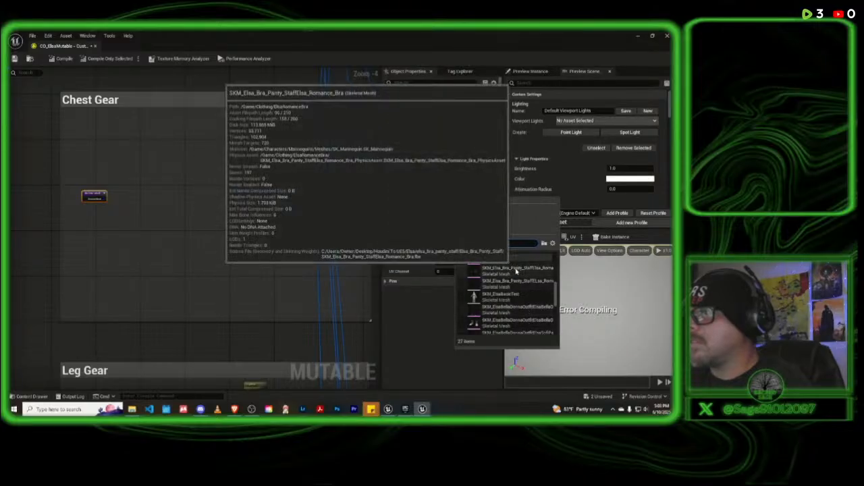
pyautogui.scroll(1, 520, 269)
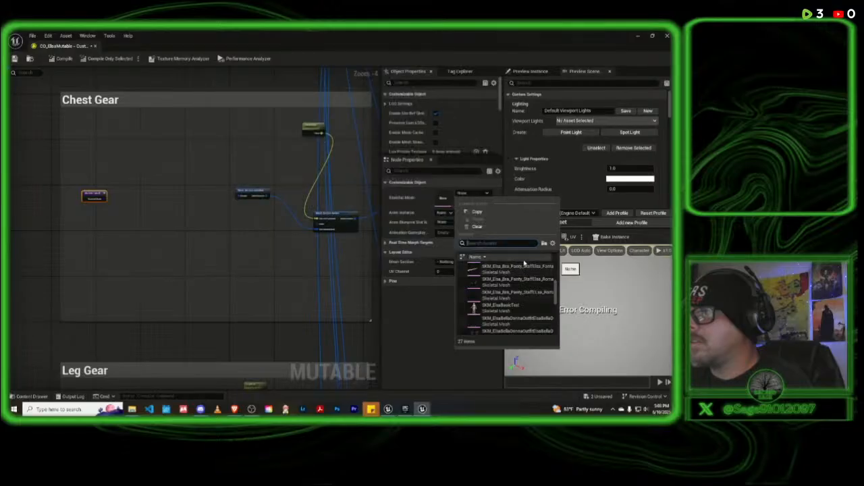
pyautogui.scroll(-5, 524, 278)
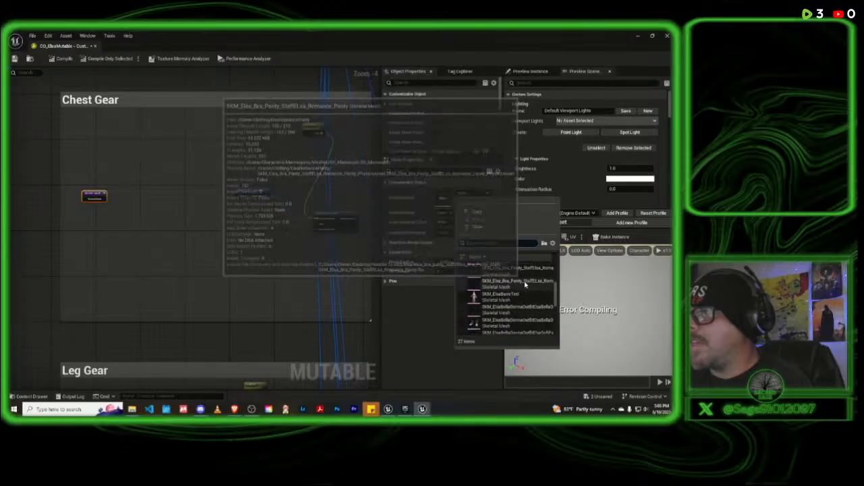
pyautogui.scroll(-5, 525, 285)
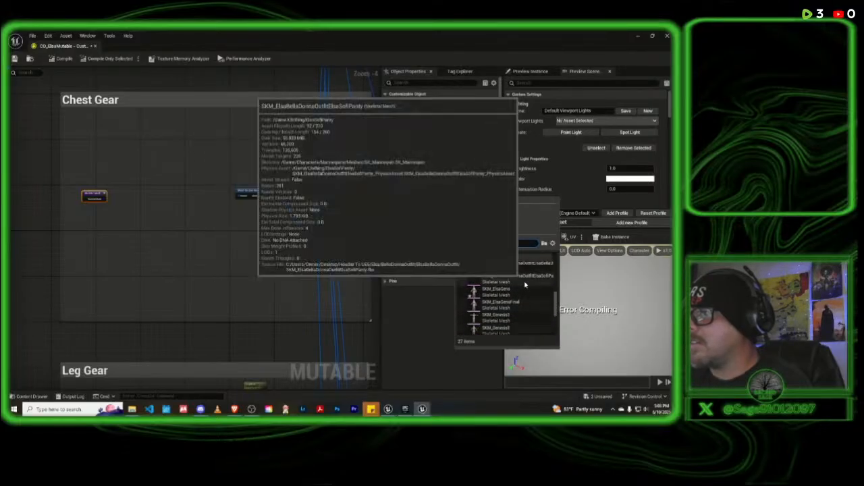
pyautogui.scroll(5, 524, 284)
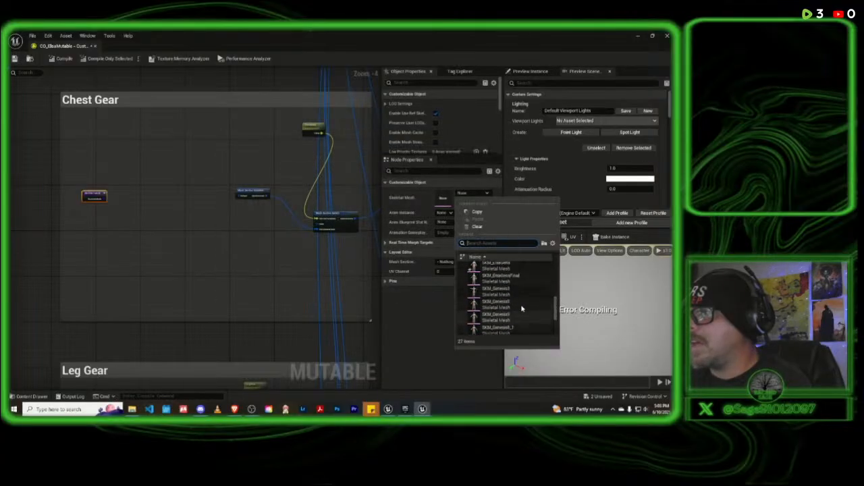
pyautogui.scroll(5, 520, 297)
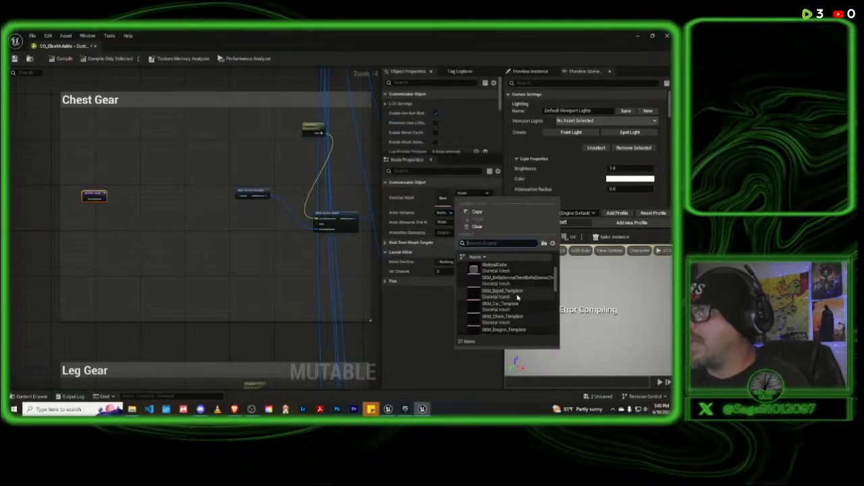
pyautogui.click(519, 280)
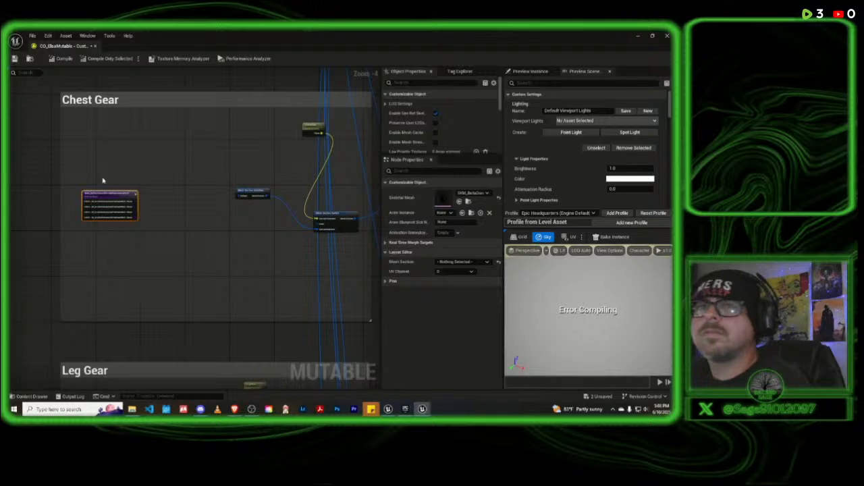
# Step: Reposition the chest mesh node and create a Mesh Section node from its first LOD 0 mesh output
pyautogui.moveTo(142, 165); pyautogui.dragTo(222, 162, button='right')
pyautogui.scroll(3, 200, 182)
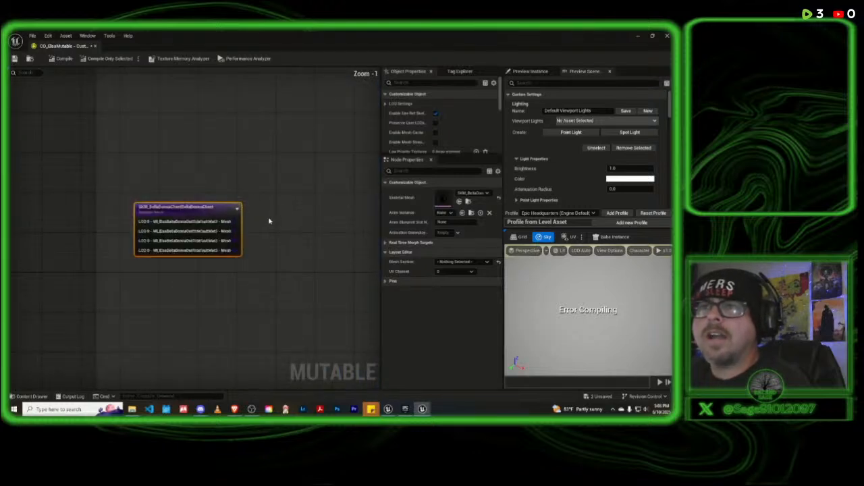
pyautogui.moveTo(278, 207); pyautogui.dragTo(235, 185, button='right')
pyautogui.moveTo(157, 183); pyautogui.dragTo(141, 170)
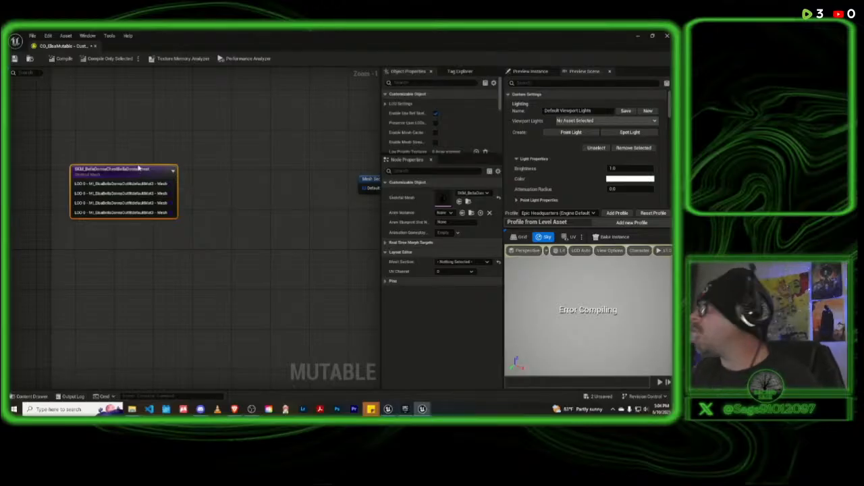
pyautogui.click(37, 397)
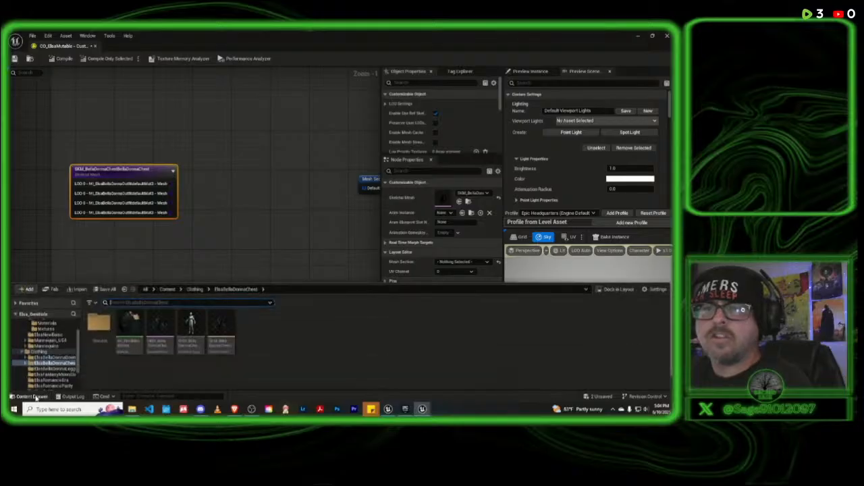
pyautogui.moveTo(174, 185); pyautogui.dragTo(208, 144)
pyautogui.write('mesh section')
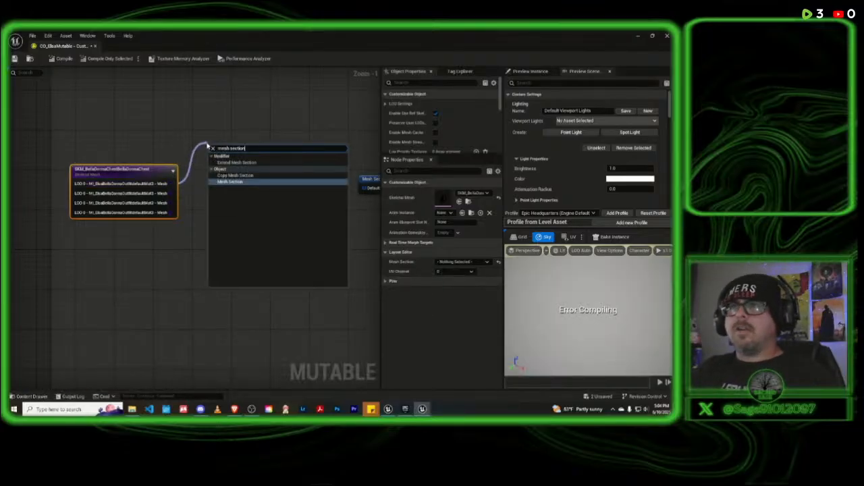
pyautogui.press('Return')
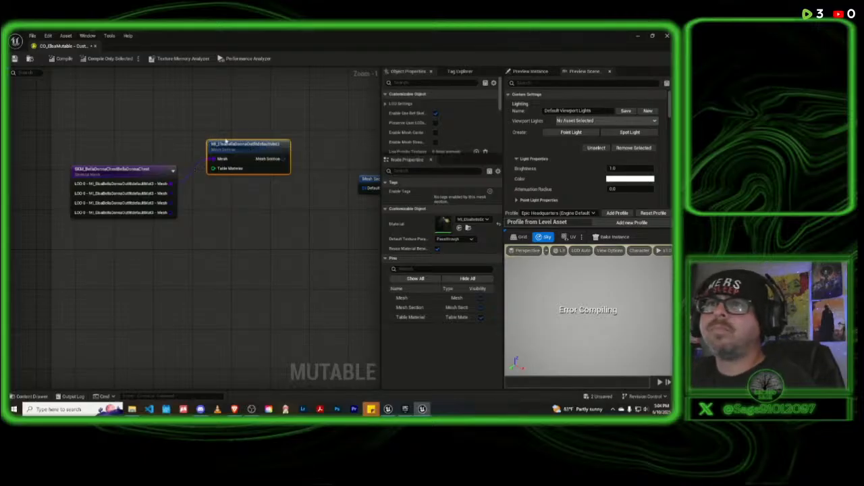
pyautogui.moveTo(227, 142); pyautogui.dragTo(219, 125)
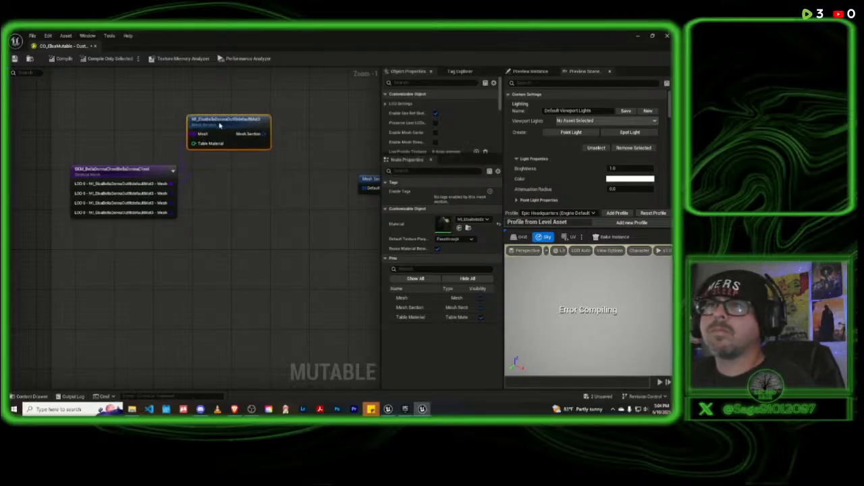
# Step: Create Mesh Section nodes from the chest mesh's remaining three LOD 0 outputs, stacked below the first one
pyautogui.moveTo(175, 195); pyautogui.dragTo(213, 163)
pyautogui.press('Return')
pyautogui.moveTo(173, 202); pyautogui.dragTo(214, 239)
pyautogui.press('Return')
pyautogui.press('Return')
# Step: Connect all four chest Mesh Section outputs to the Mesh Section Variation's Default input and move the ChestGear parameter node closer to them
pyautogui.moveTo(325, 215); pyautogui.dragTo(218, 244, button='right')
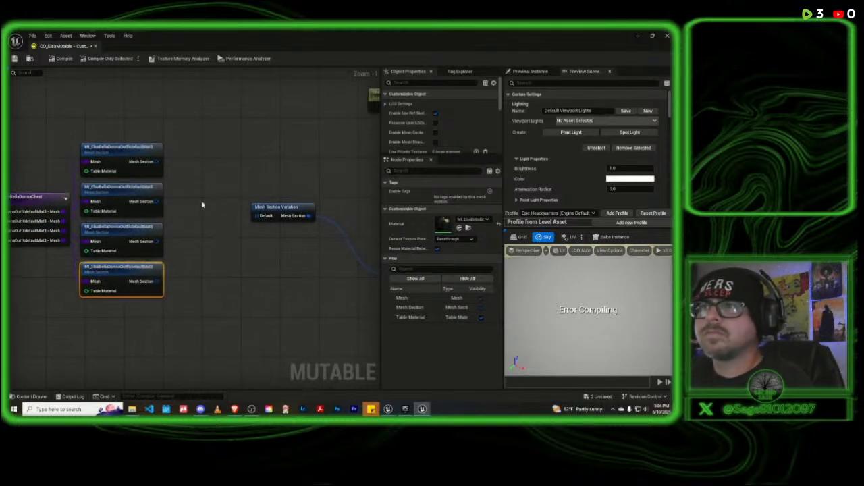
pyautogui.moveTo(158, 162); pyautogui.dragTo(257, 217)
pyautogui.moveTo(157, 201); pyautogui.dragTo(259, 220)
pyautogui.moveTo(157, 241); pyautogui.dragTo(258, 218)
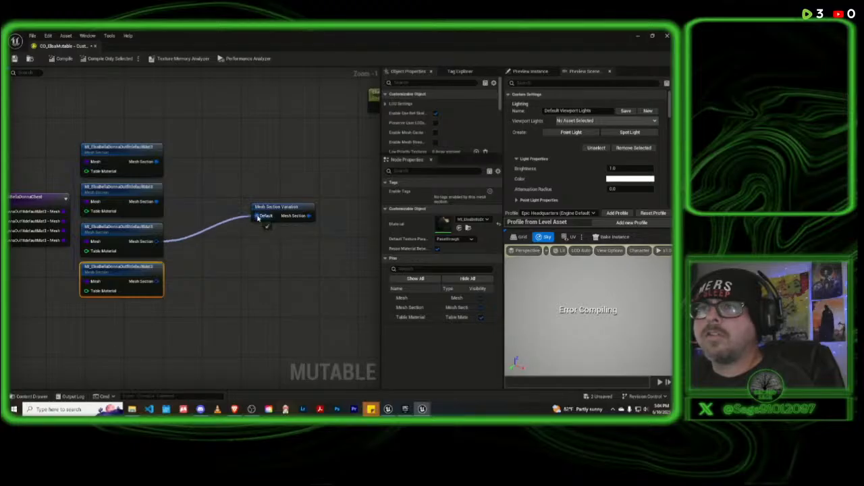
pyautogui.moveTo(157, 281); pyautogui.dragTo(258, 218)
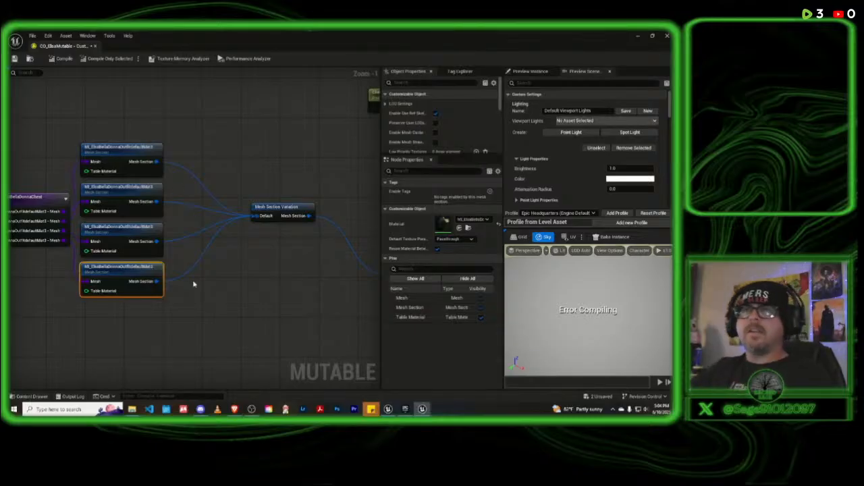
pyautogui.scroll(-4, 261, 308)
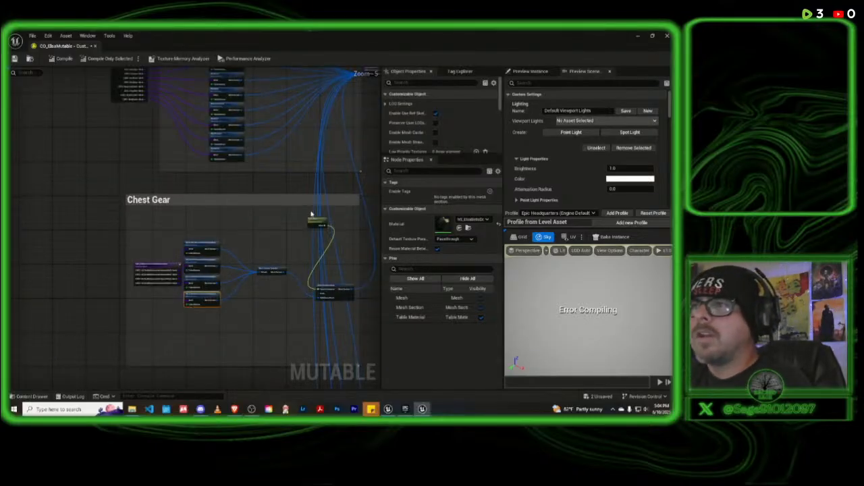
pyautogui.moveTo(313, 222); pyautogui.dragTo(290, 227)
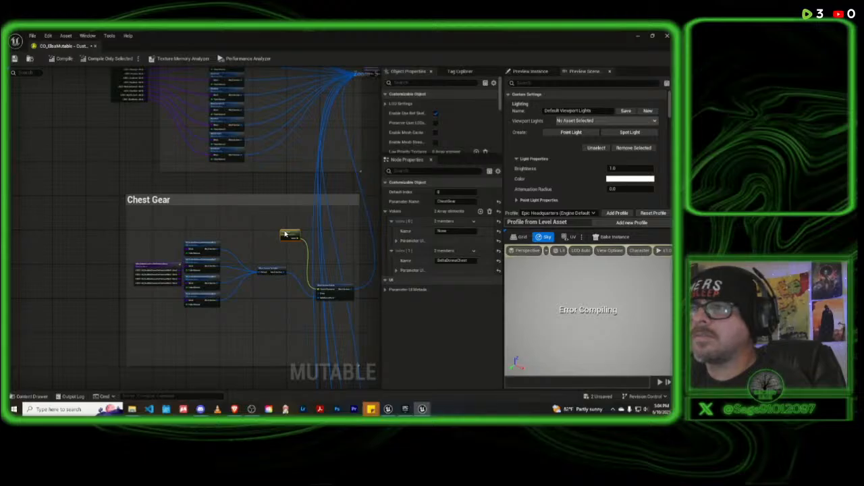
# Step: Compile CO_ElsaMutable and check the Mutable message log for the nodes causing errors
pyautogui.click(66, 60)
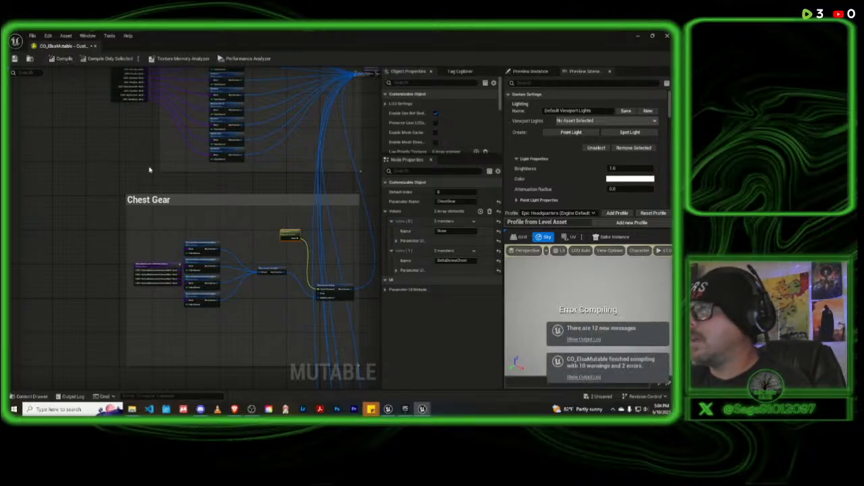
pyautogui.click(583, 339)
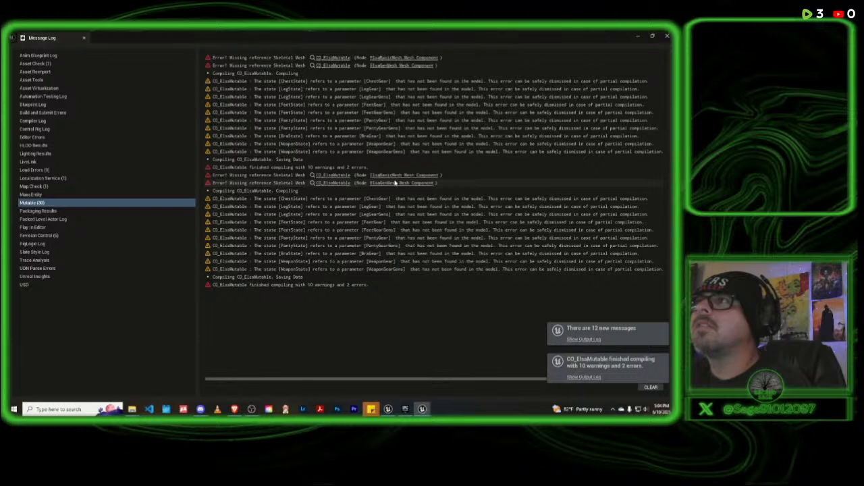
pyautogui.click(639, 37)
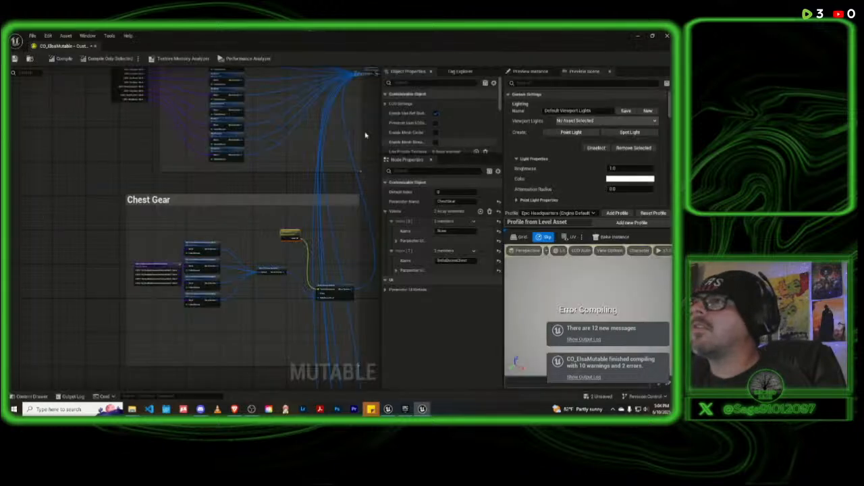
# Step: Set the ElsaGenMesh component's reference skeletal mesh to SKM_ElsaGensFinal and recompile the customizable object
pyautogui.moveTo(369, 124); pyautogui.dragTo(285, 169, button='right')
pyautogui.click(297, 203)
pyautogui.scroll(5, 295, 182)
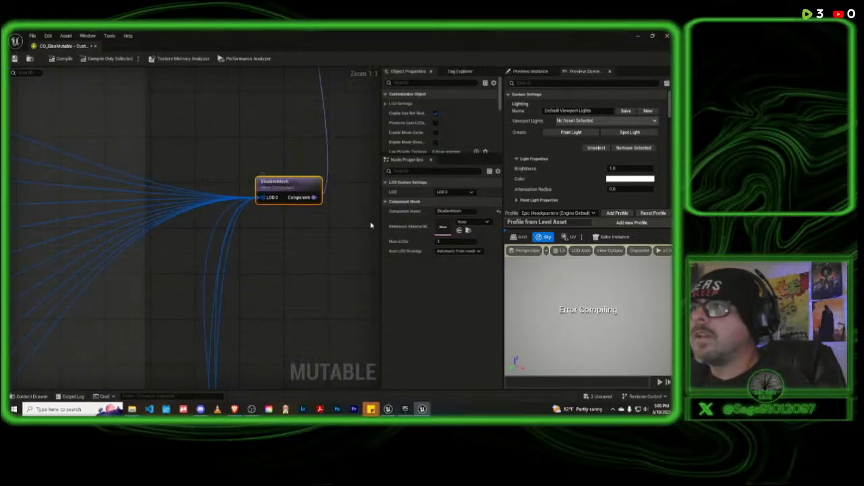
pyautogui.click(487, 222)
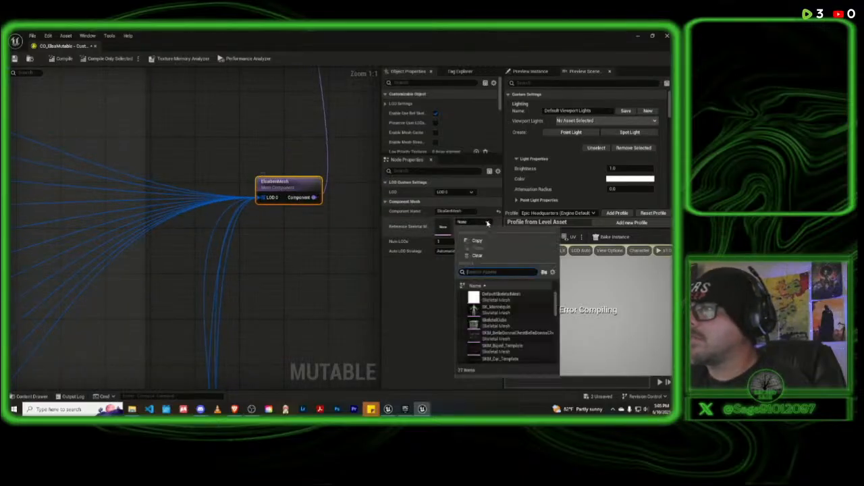
pyautogui.scroll(-2, 532, 330)
pyautogui.scroll(-5, 531, 330)
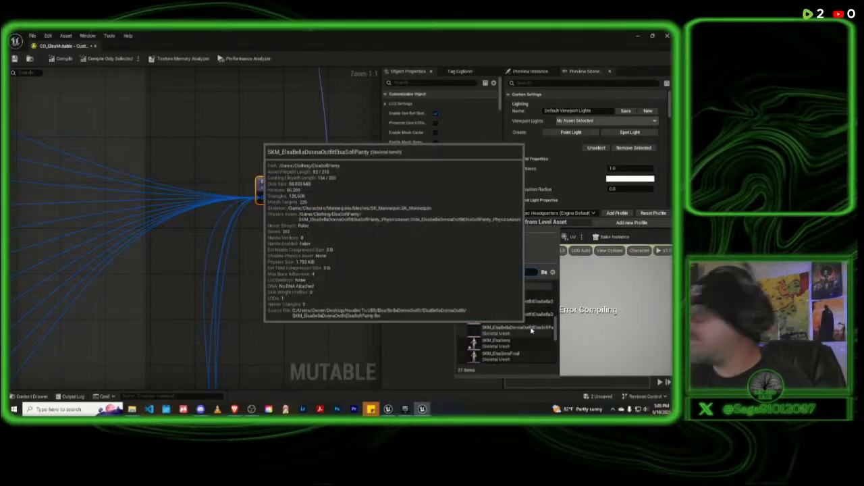
pyautogui.click(511, 360)
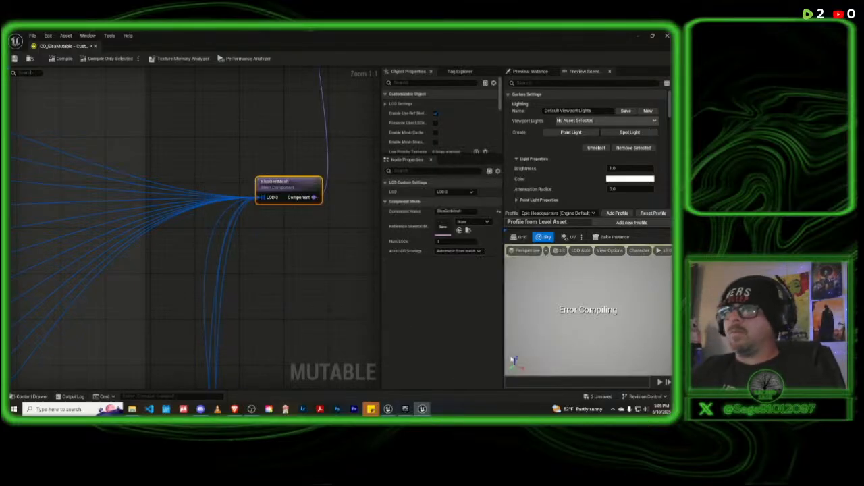
pyautogui.moveTo(276, 244); pyautogui.dragTo(396, 227, button='right')
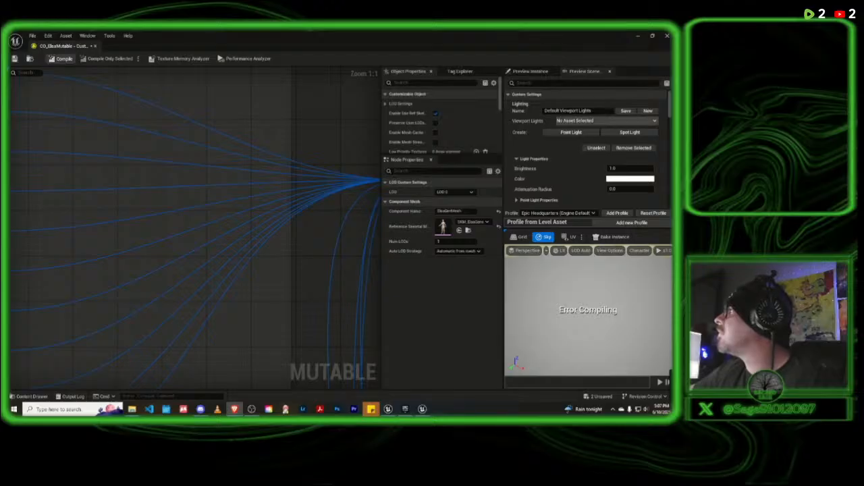
pyautogui.click(60, 58)
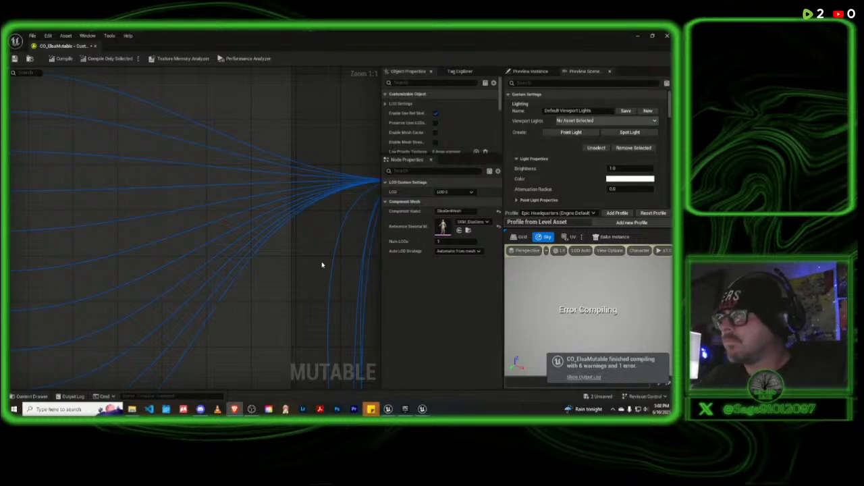
# Step: Review the compile errors in the Mutable message log, clear the log and close it
pyautogui.click(585, 378)
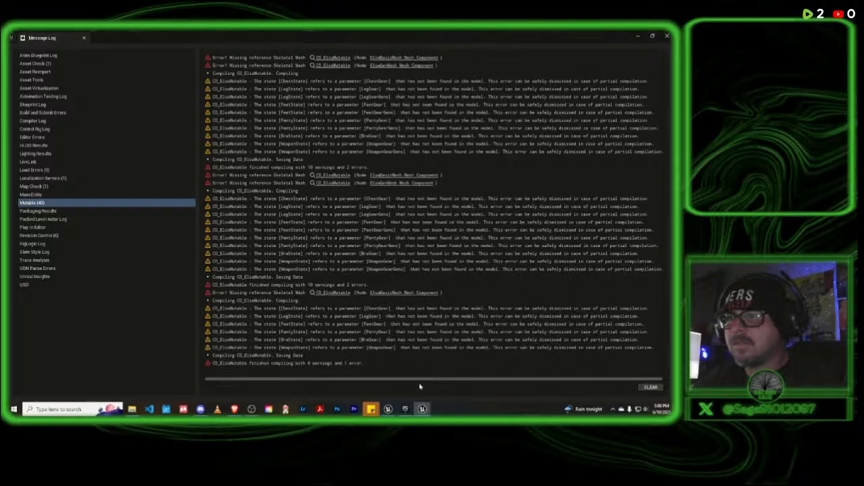
pyautogui.click(348, 363)
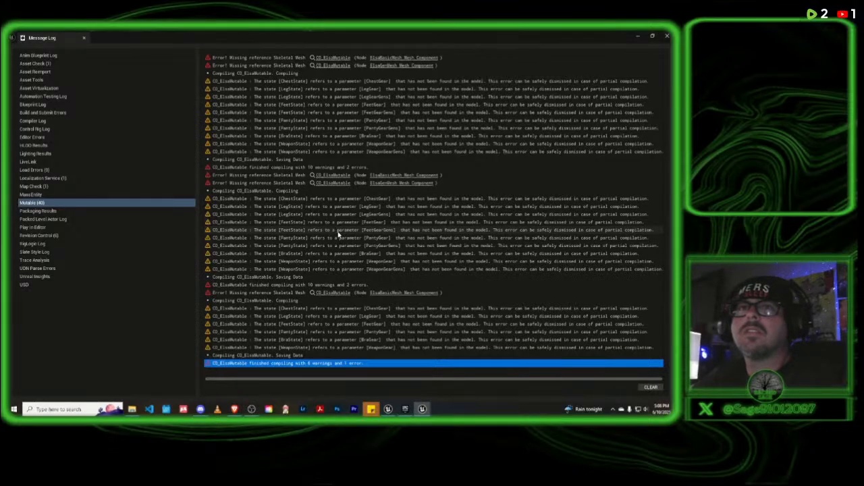
pyautogui.click(650, 387)
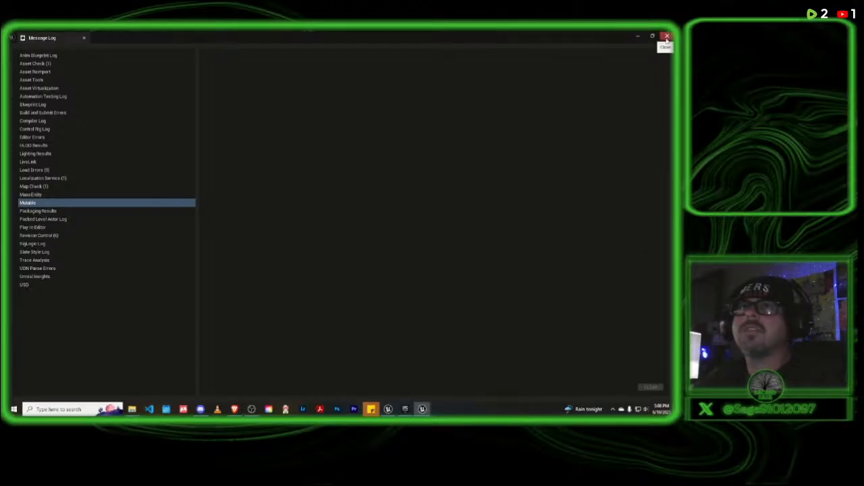
pyautogui.click(84, 38)
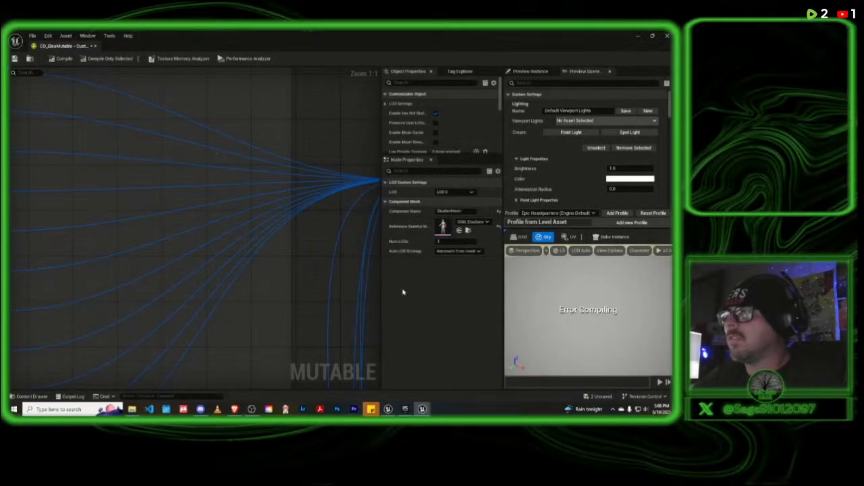
# Step: Examine the ElsaGenMesh component's reference skeletal mesh and the SKM_ElsaGensFinal mesh node that feeds the Character(Gens) sections
pyautogui.scroll(-4, 275, 260)
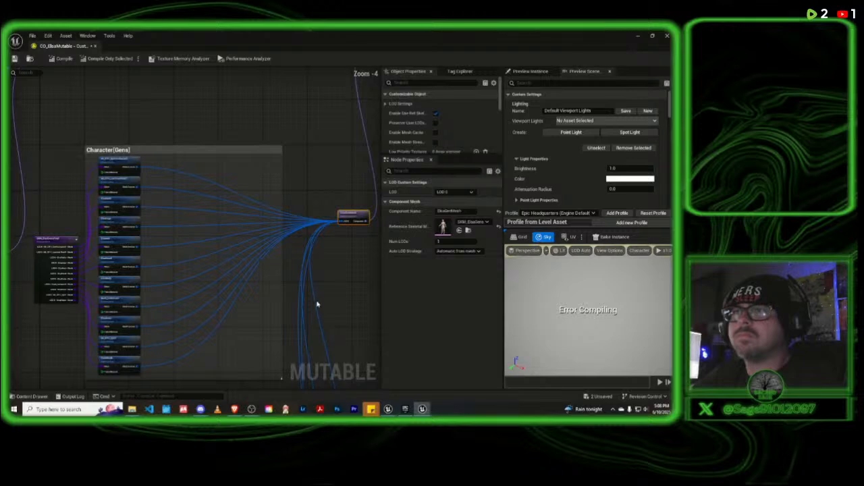
pyautogui.moveTo(317, 304); pyautogui.dragTo(289, 223, button='right')
pyautogui.scroll(-2, 286, 232)
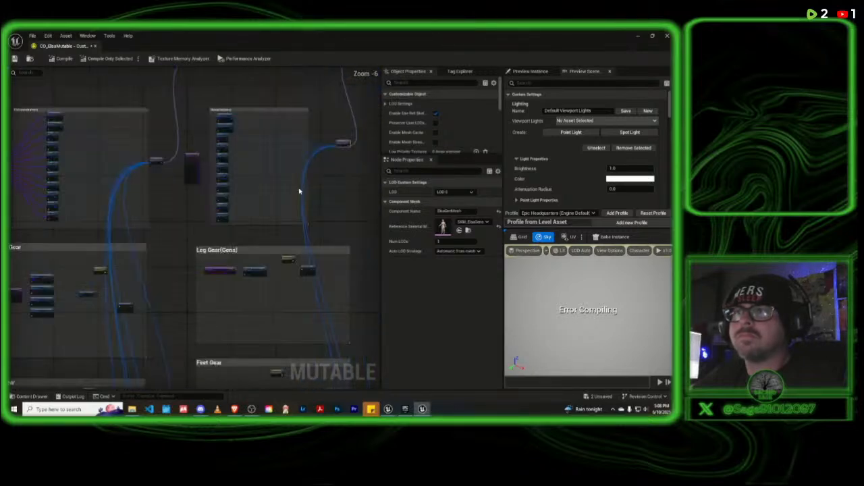
pyautogui.scroll(4, 320, 157)
pyautogui.moveTo(345, 149); pyautogui.dragTo(239, 226, button='right')
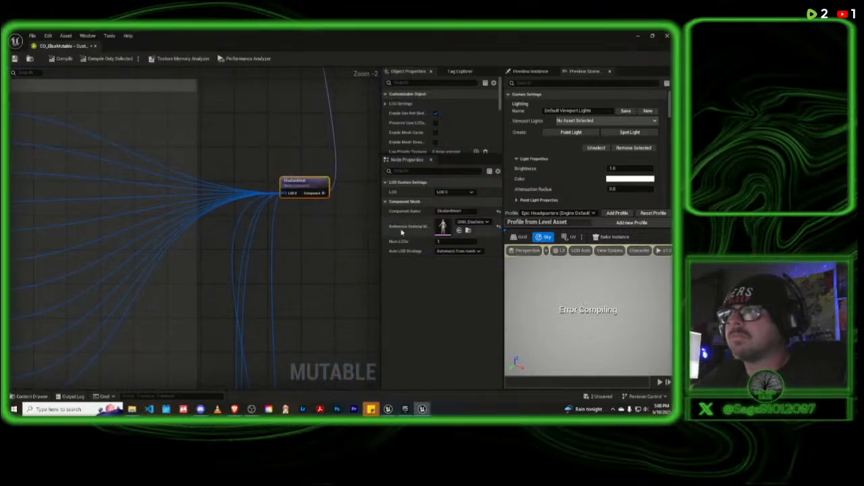
pyautogui.click(489, 224)
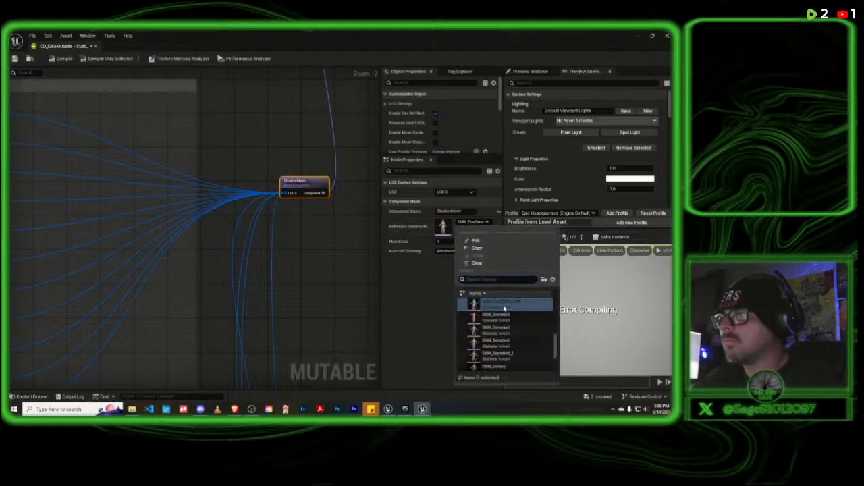
pyautogui.click(342, 45)
pyautogui.moveTo(264, 154); pyautogui.dragTo(458, 143, button='right')
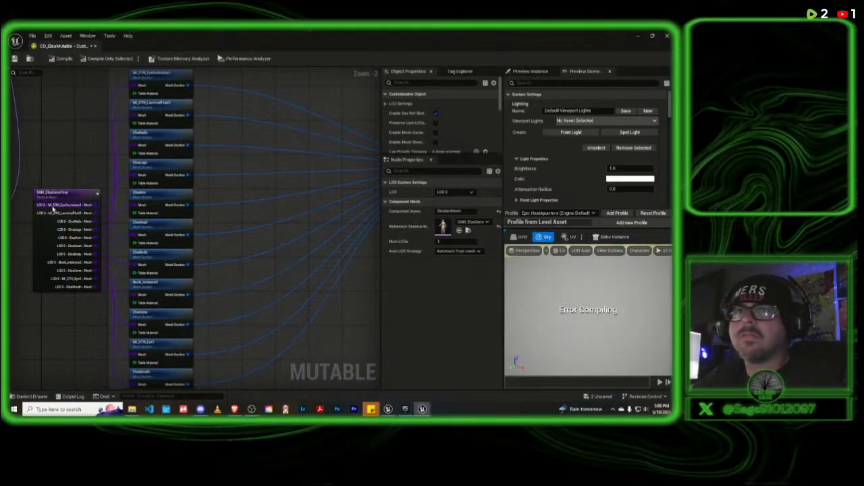
pyautogui.moveTo(64, 144); pyautogui.dragTo(127, 133, button='right')
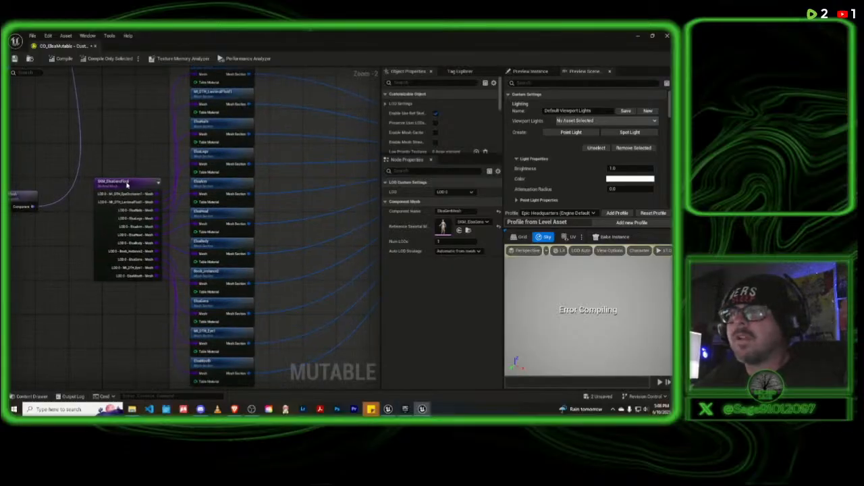
pyautogui.click(127, 185)
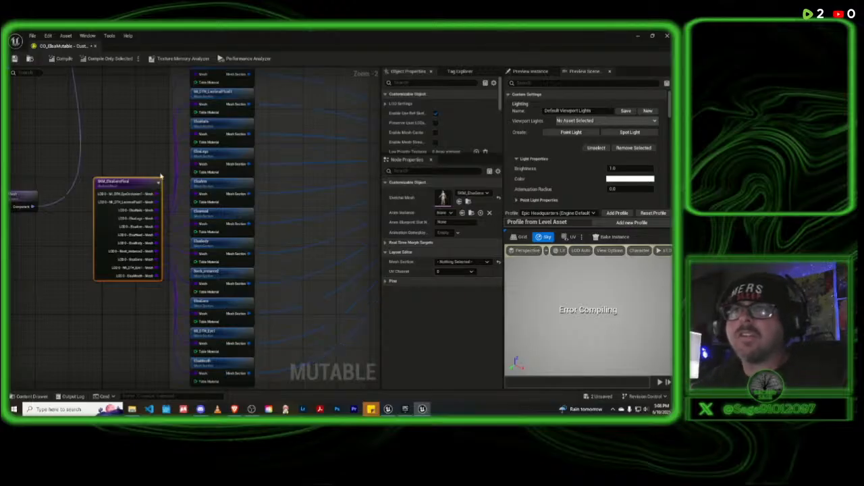
# Step: Nudge the ChestGear parameter node in the Chest Gear group and save all modified assets
pyautogui.scroll(-1, 154, 136)
pyautogui.scroll(-3, 154, 136)
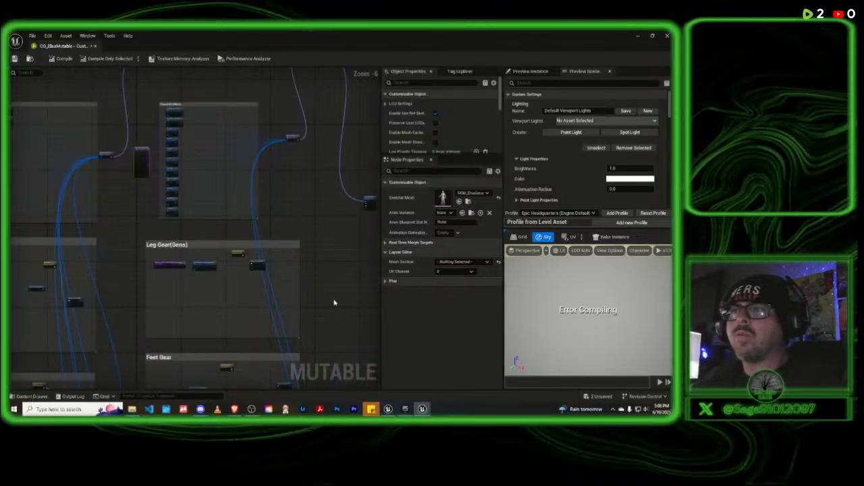
pyautogui.moveTo(335, 304); pyautogui.dragTo(377, 187, button='right')
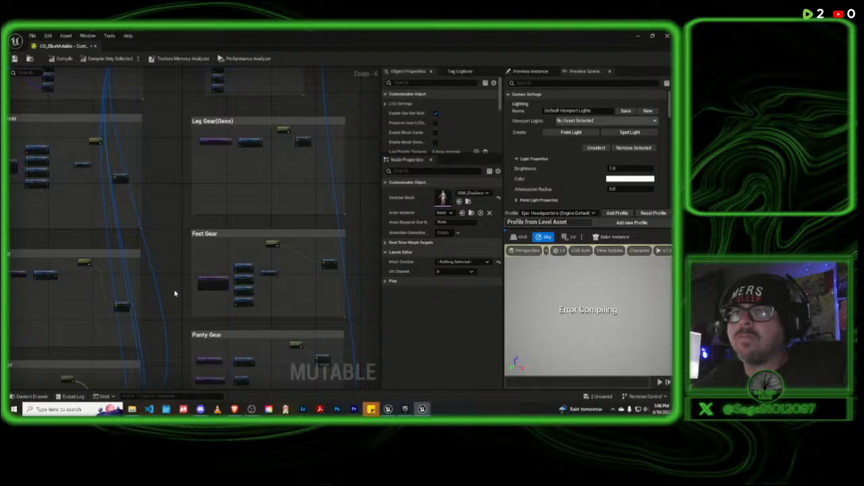
pyautogui.moveTo(175, 292); pyautogui.dragTo(305, 144, button='right')
pyautogui.moveTo(193, 305); pyautogui.dragTo(204, 230, button='right')
pyautogui.scroll(3, 206, 200)
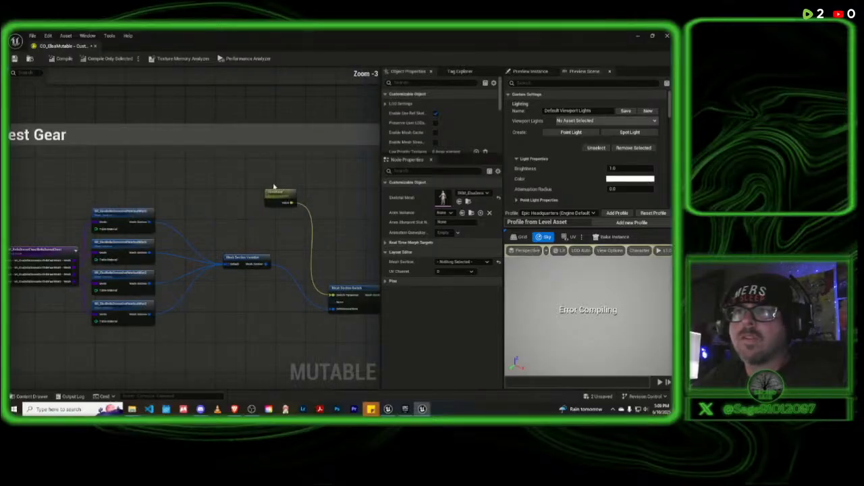
pyautogui.moveTo(276, 195)
pyautogui.mouseDown()
pyautogui.moveTo(257, 194)
pyautogui.moveTo(284, 190)
pyautogui.mouseUp()
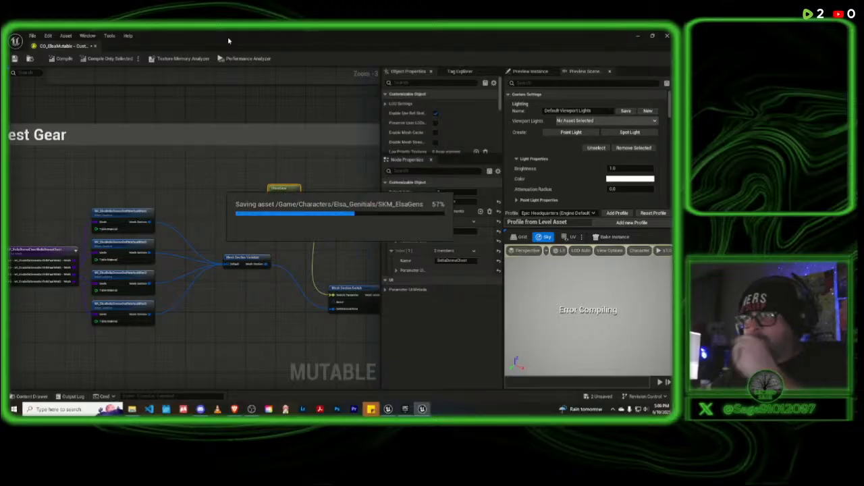
pyautogui.hotkey('ctrl', 's')
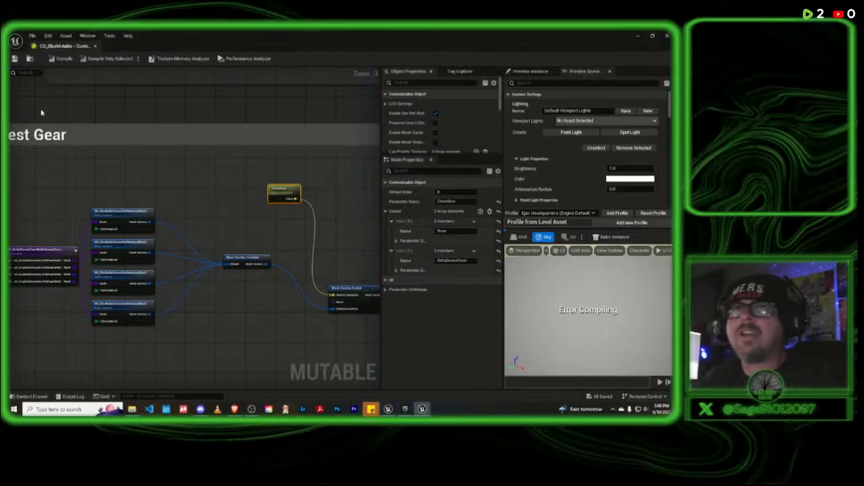
# Step: Recompile CO_ElsaMutable and check the Mutable message log for the remaining error
pyautogui.click(65, 60)
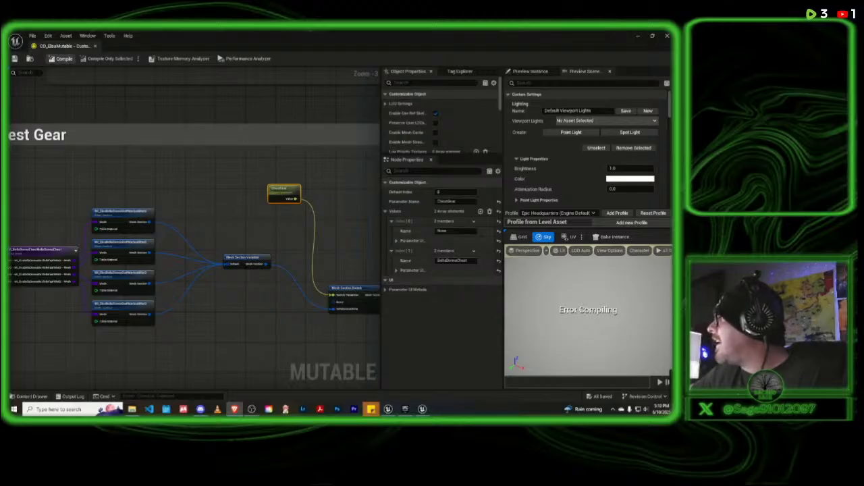
pyautogui.click(62, 58)
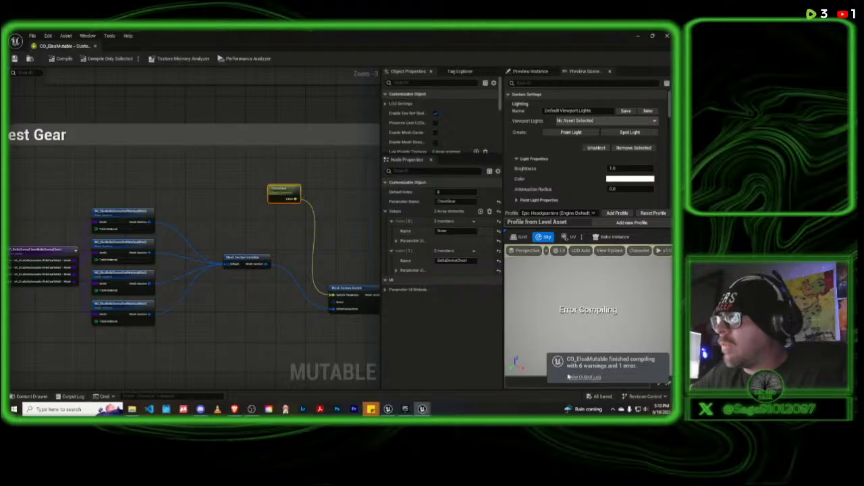
pyautogui.click(589, 378)
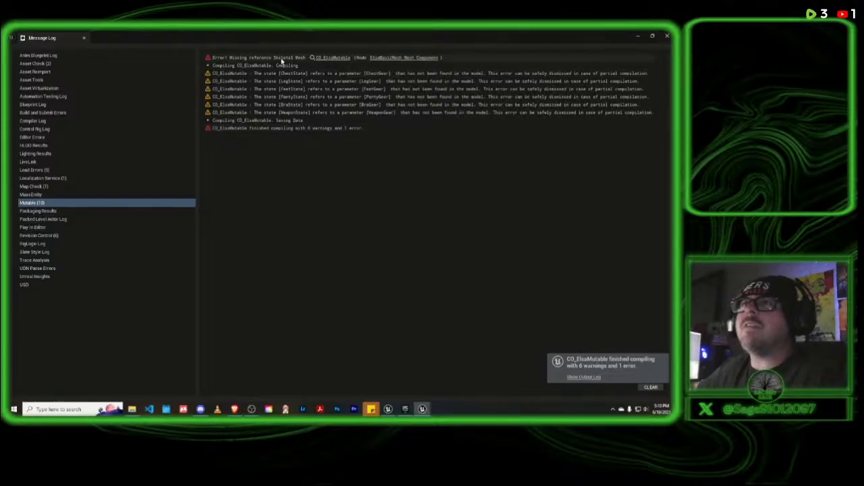
# Step: Go to the ElsaBasicMesh component named in the error, set its reference skeletal mesh to SKM_ElsaBasicTest and recompile the customizable object
pyautogui.click(386, 58)
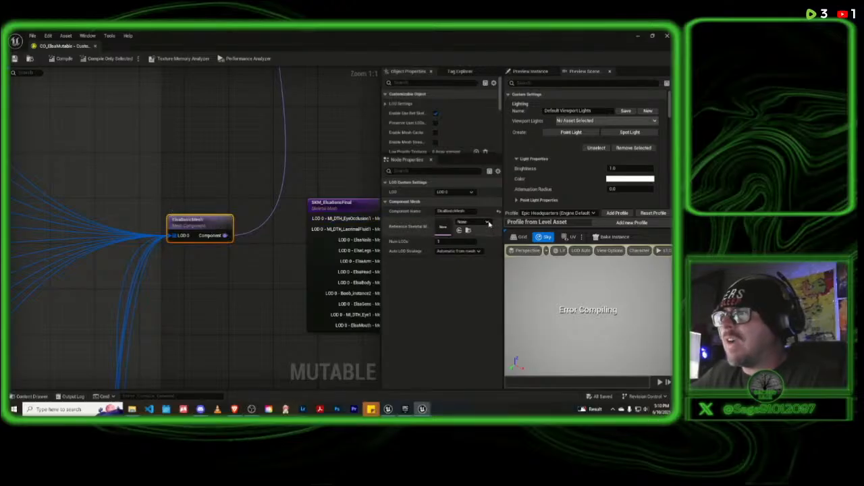
pyautogui.click(488, 223)
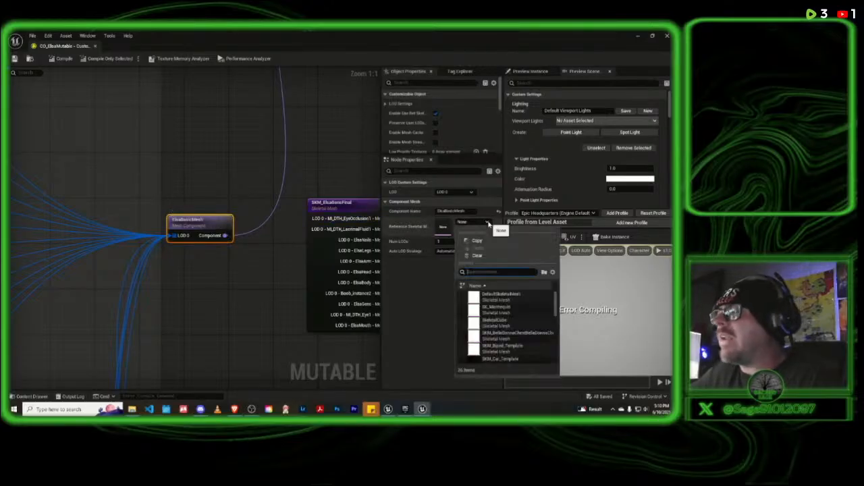
pyautogui.scroll(-5, 507, 334)
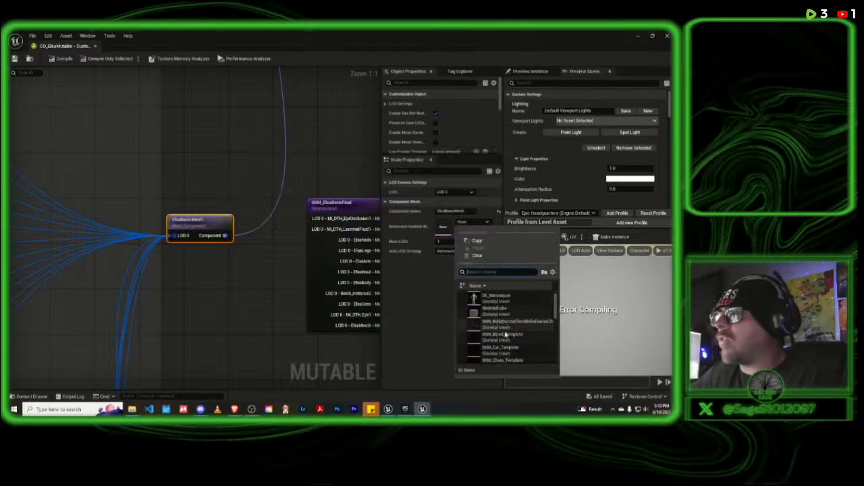
pyautogui.scroll(-1, 522, 334)
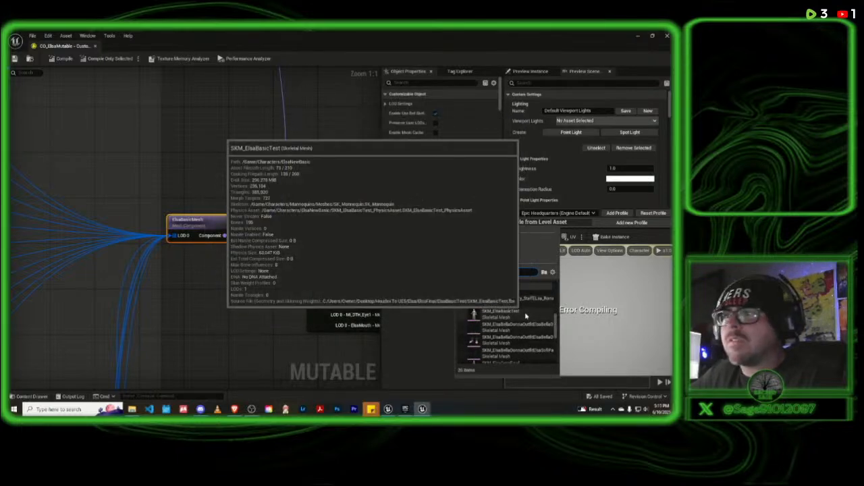
pyautogui.click(526, 316)
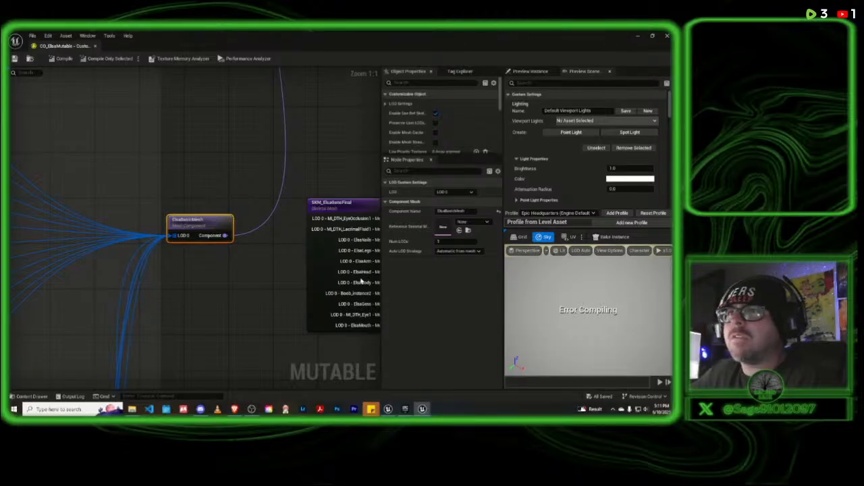
pyautogui.click(64, 59)
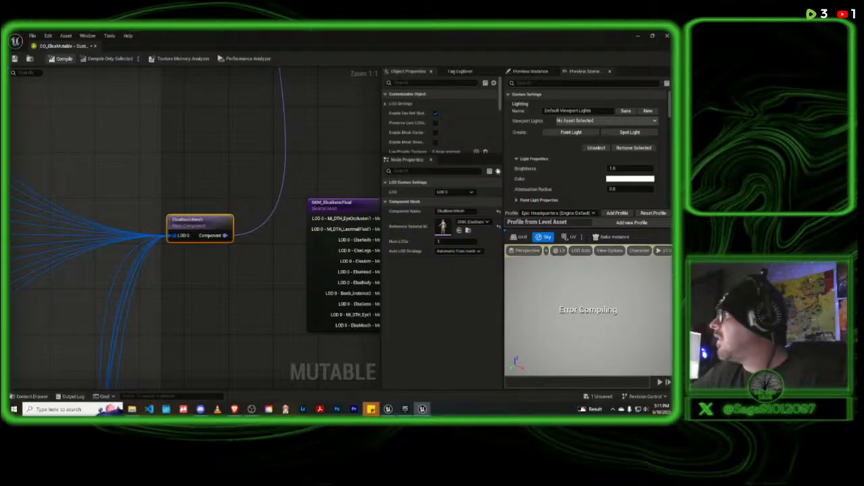
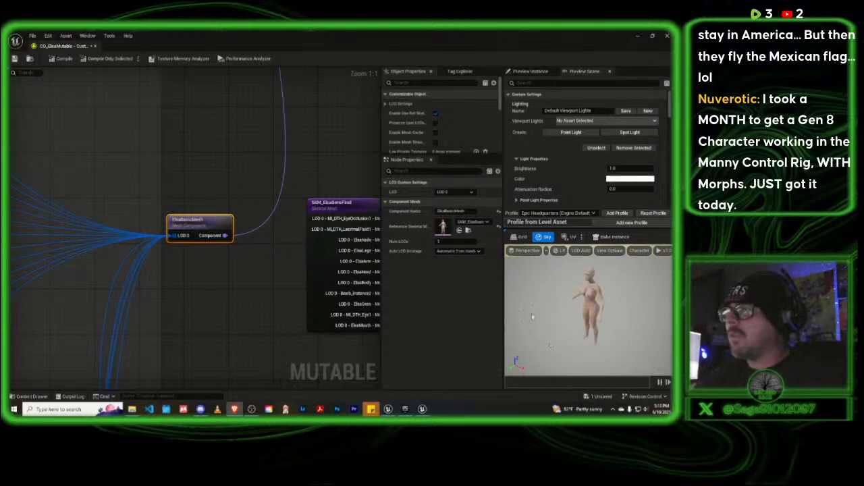
# Step: Inspect the compiled character in the preview viewport from the front and the back, up close and at a distance
pyautogui.click(534, 316)
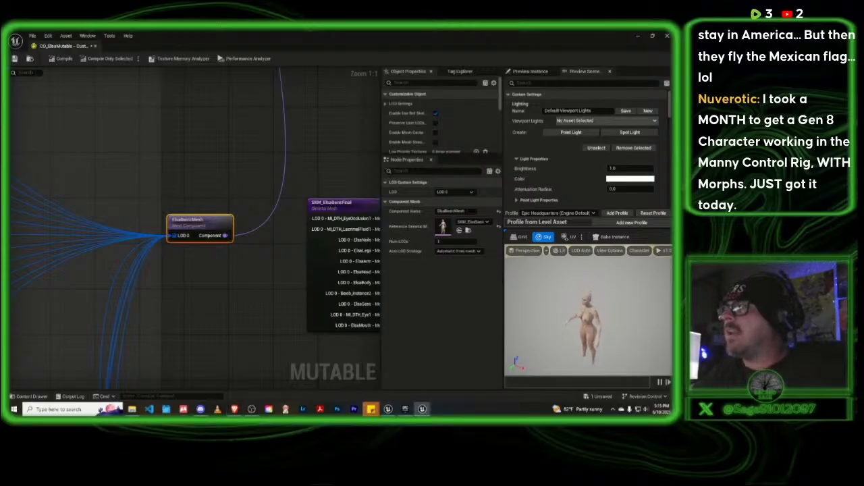
pyautogui.moveTo(581, 307)
pyautogui.mouseDown()
pyautogui.moveTo(599, 304)
pyautogui.moveTo(590, 307)
pyautogui.mouseUp()
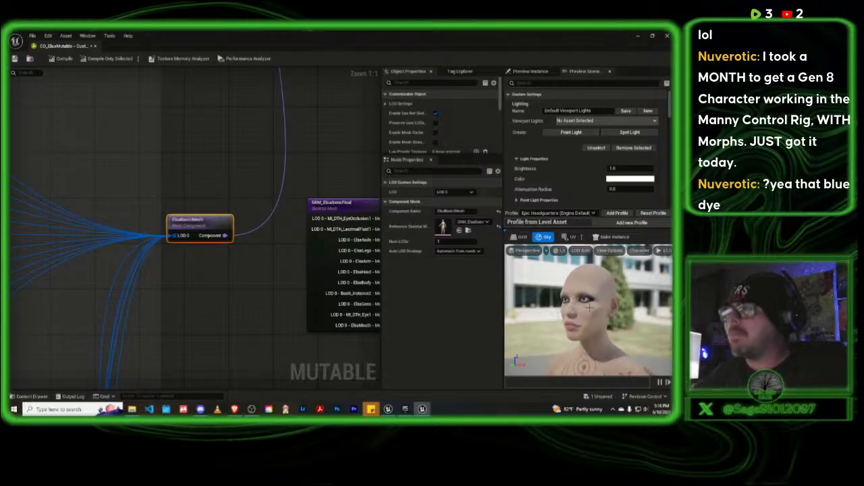
pyautogui.scroll(-5, 589, 306)
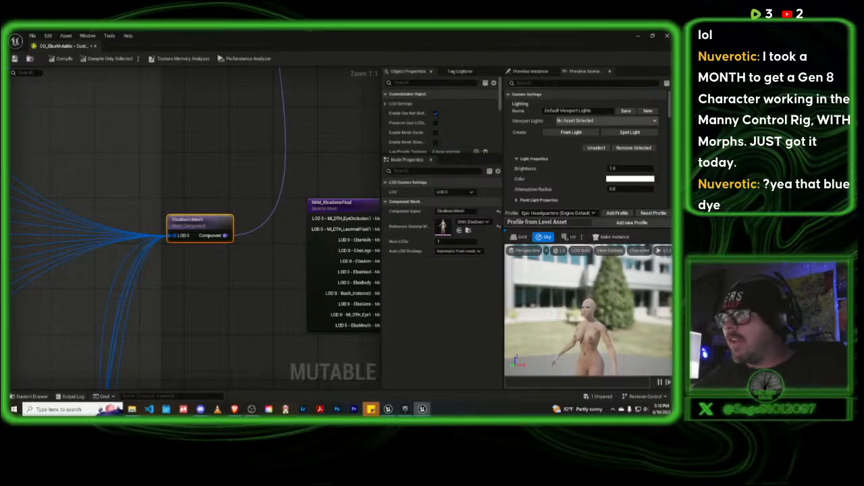
pyautogui.moveTo(606, 317); pyautogui.dragTo(612, 333)
pyautogui.scroll(5, 612, 333)
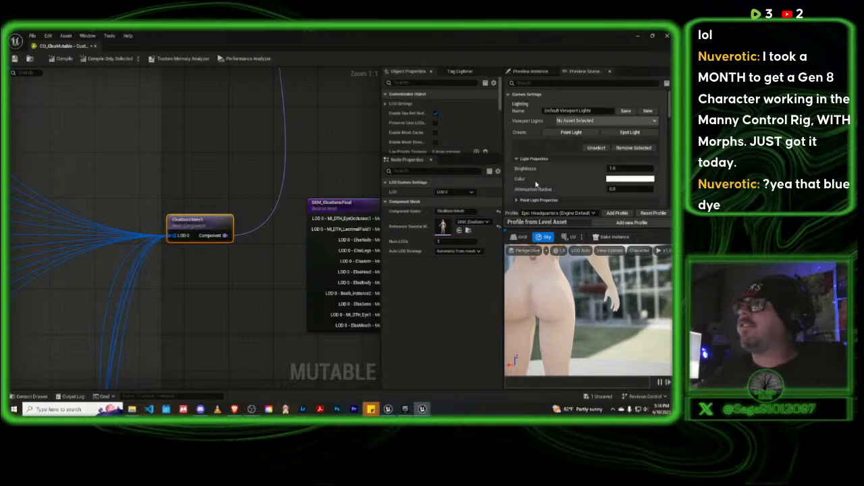
# Step: Show the preview instance's parameters, check the character's back and face, and set the Genitals parameter to Elsa
pyautogui.click(530, 71)
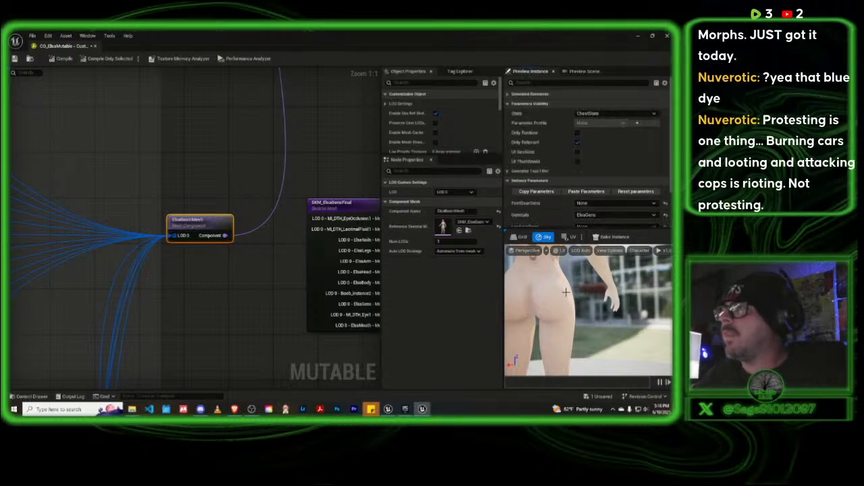
pyautogui.moveTo(588, 317); pyautogui.dragTo(566, 250, button='middle')
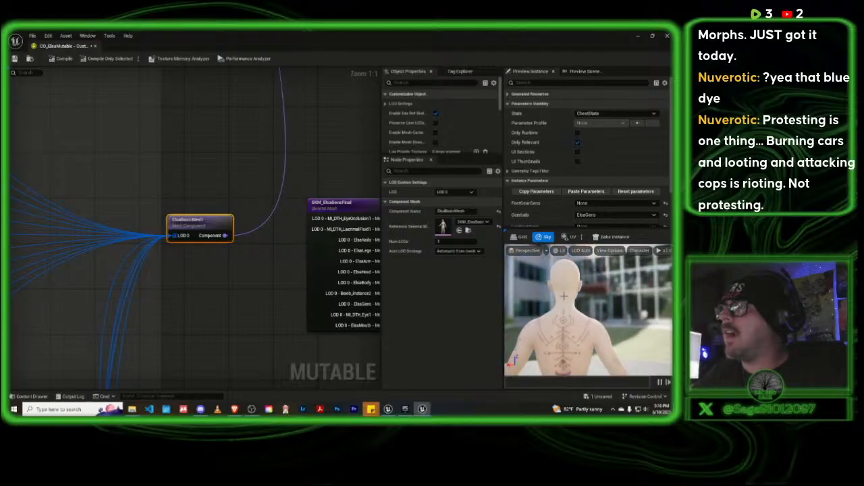
pyautogui.scroll(5, 587, 310)
pyautogui.moveTo(570, 314); pyautogui.dragTo(614, 300, button='middle')
pyautogui.moveTo(587, 311); pyautogui.dragTo(547, 309)
pyautogui.scroll(-5, 581, 324)
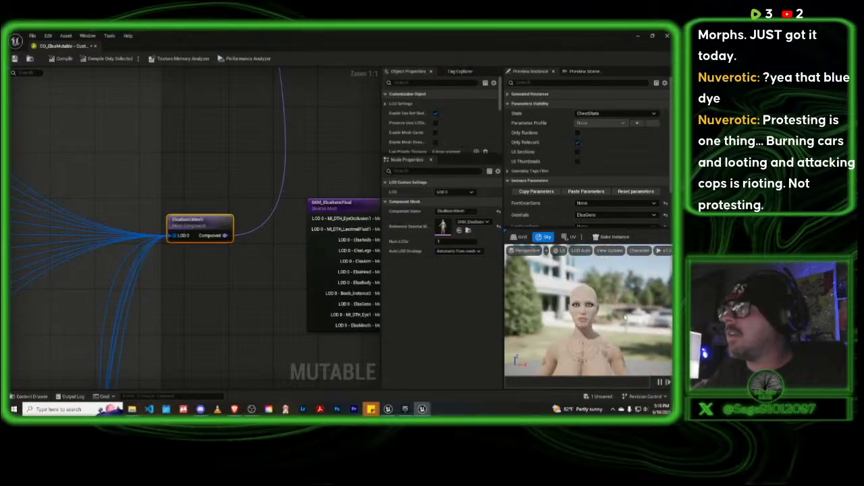
pyautogui.click(611, 215)
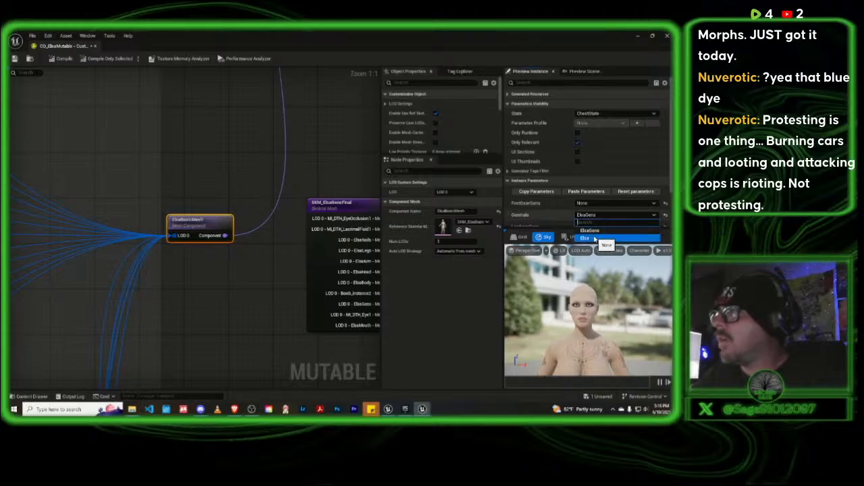
pyautogui.click(594, 238)
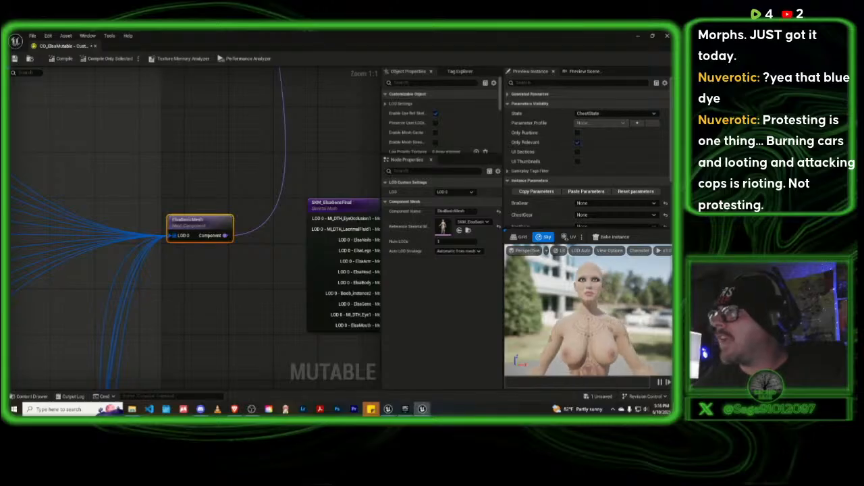
# Step: Test the preview instance's Genitals parameter by switching it to ElsaGens and back to Elsa
pyautogui.scroll(-1, 554, 210)
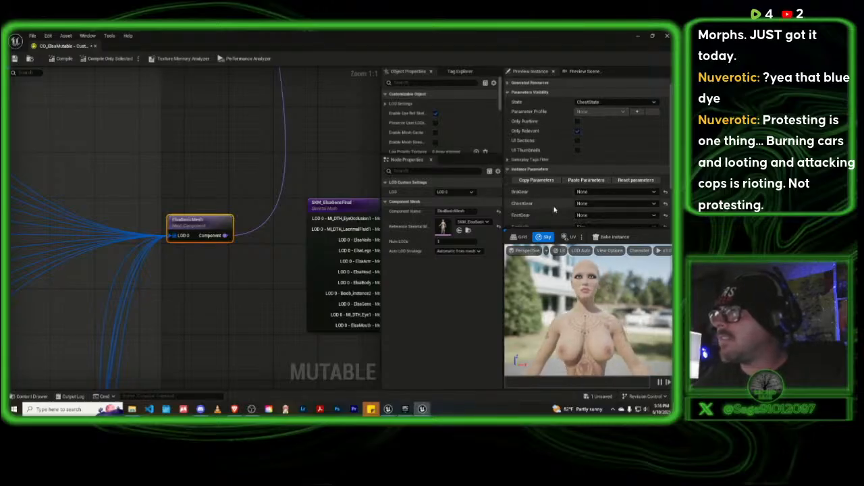
pyautogui.scroll(1, 566, 212)
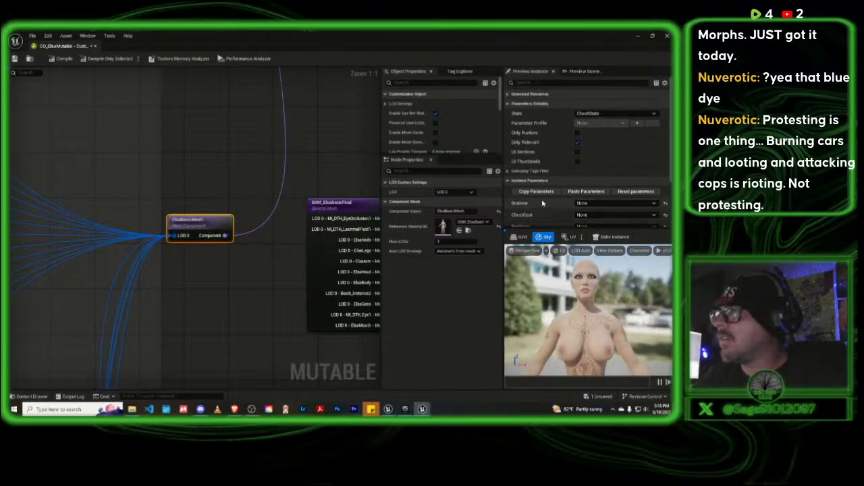
pyautogui.scroll(-3, 542, 204)
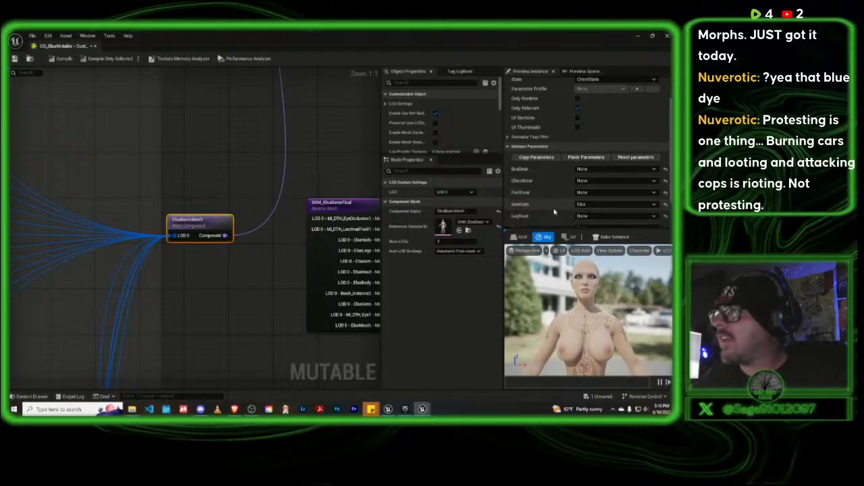
pyautogui.click(615, 204)
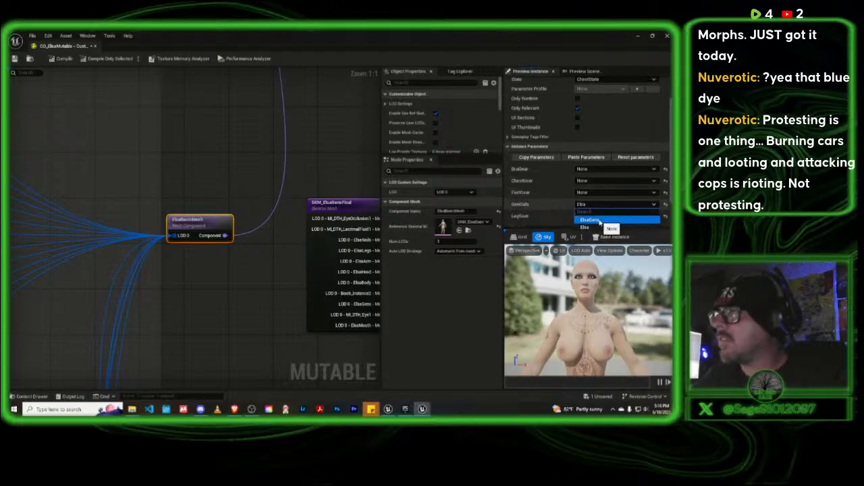
pyautogui.click(599, 220)
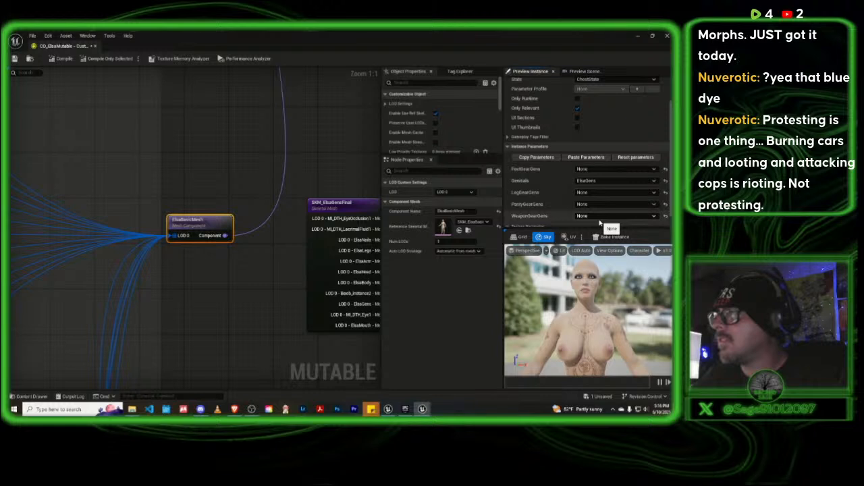
pyautogui.click(599, 182)
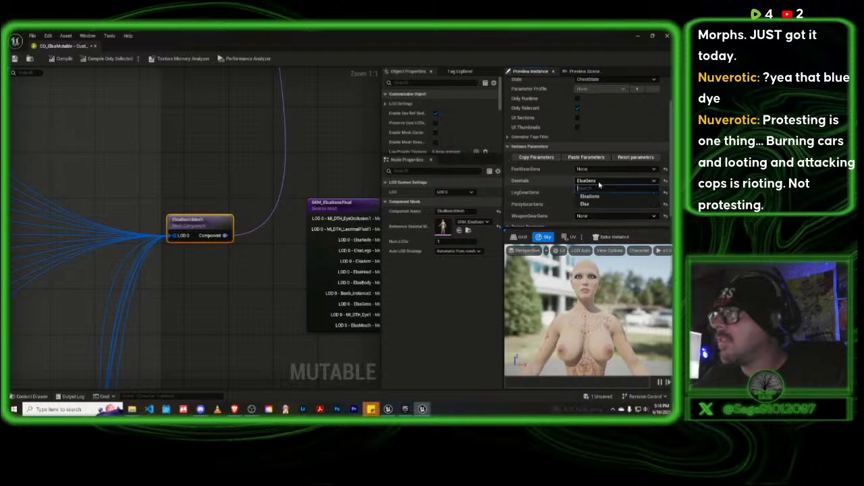
pyautogui.click(597, 204)
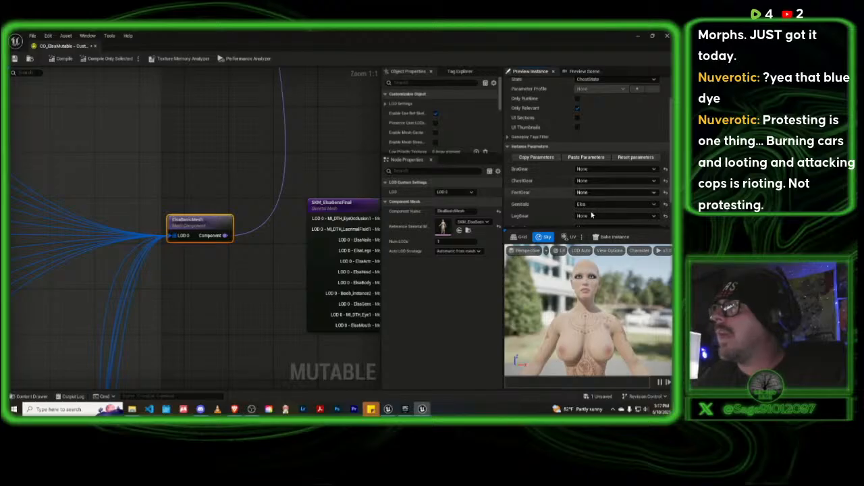
# Step: Set the preview instance's ChestGear parameter to BellaDonnaChest and save the customizable object
pyautogui.click(597, 182)
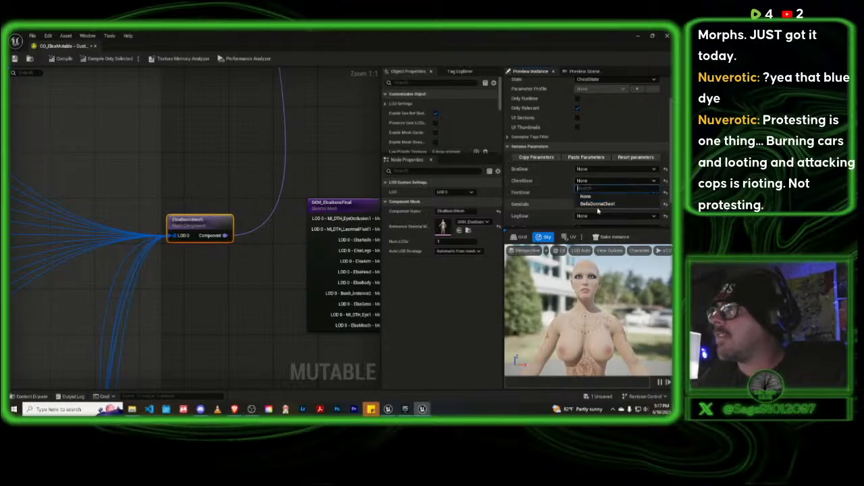
pyautogui.click(599, 207)
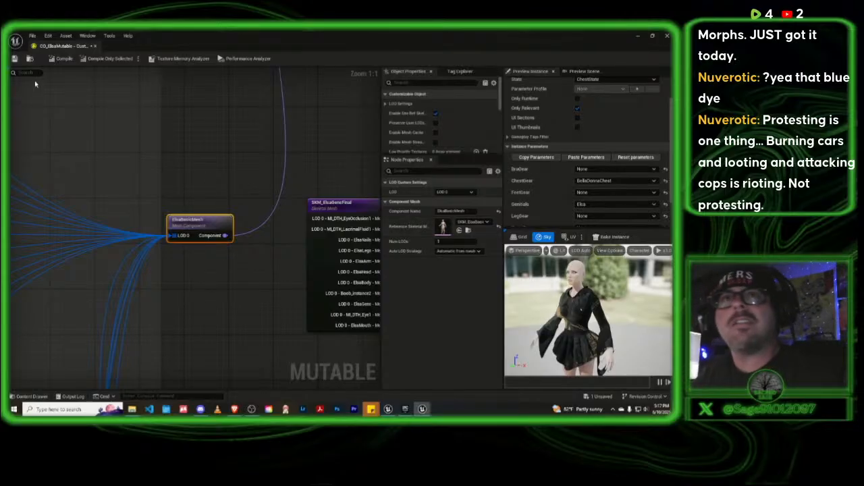
pyautogui.click(14, 59)
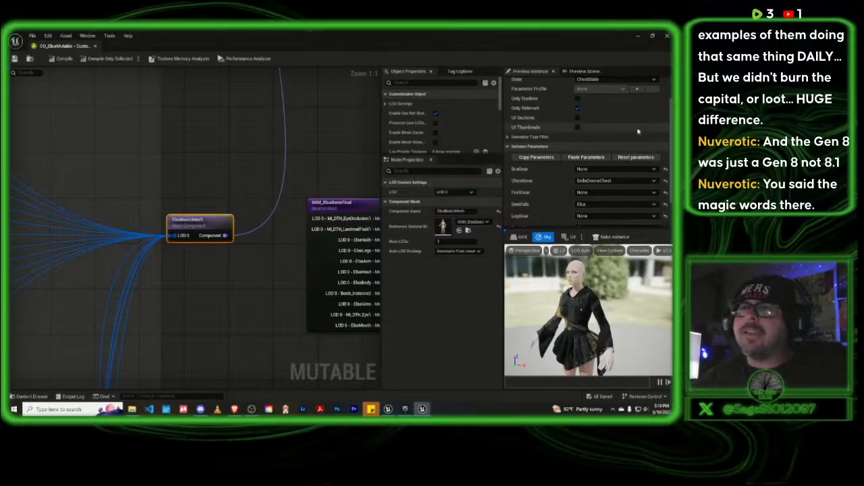
# Step: Look over the mesh component and gear node groups in the CO_ElsaMutable graph
pyautogui.scroll(-3, 218, 145)
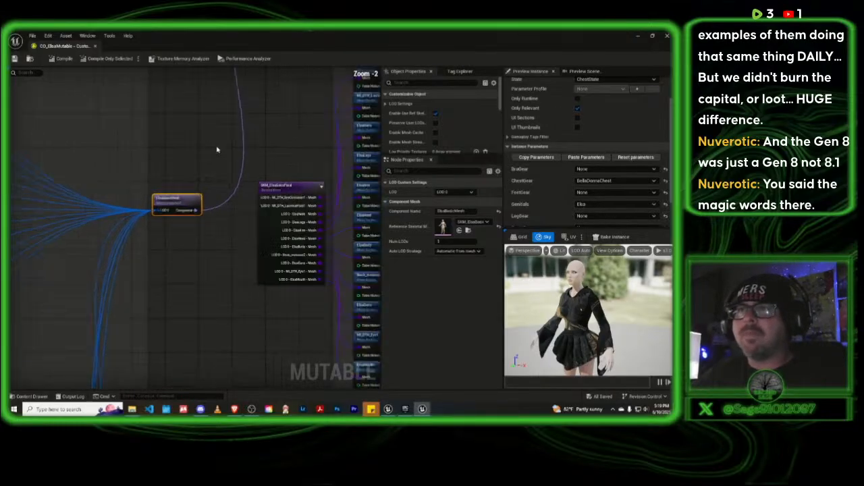
pyautogui.scroll(-1, 216, 146)
pyautogui.scroll(-3, 227, 141)
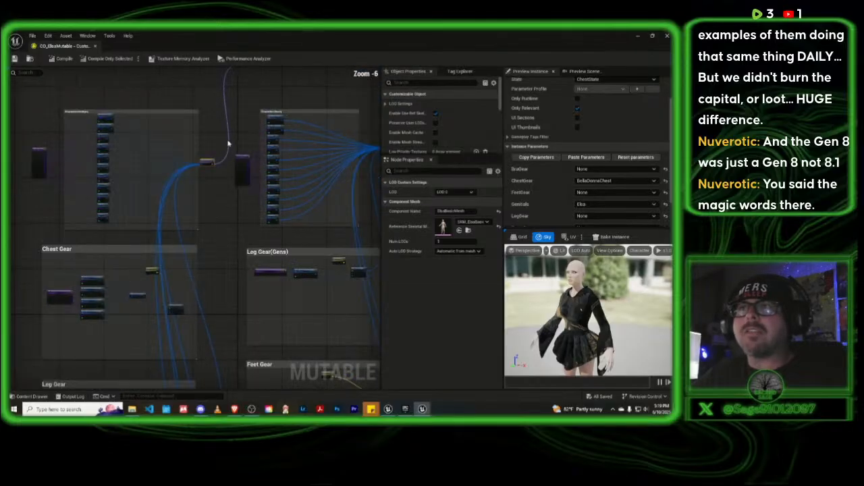
pyautogui.moveTo(240, 127); pyautogui.dragTo(213, 135, button='right')
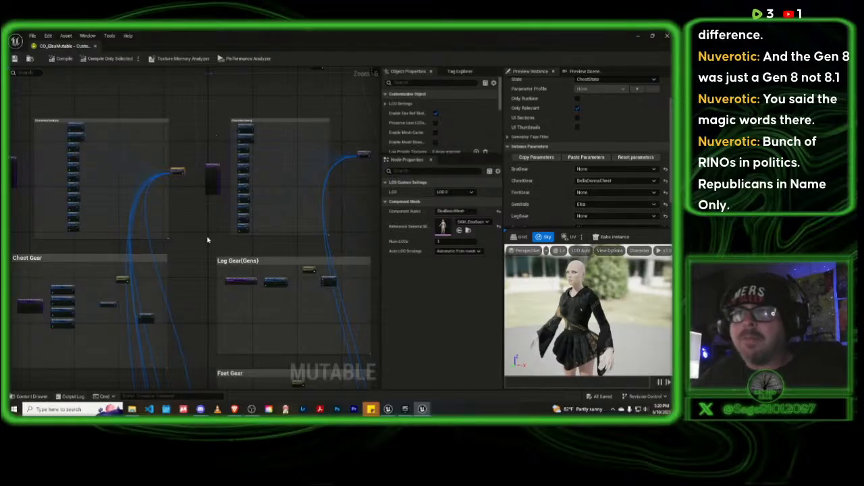
pyautogui.moveTo(208, 241)
pyautogui.mouseDown(button='right')
pyautogui.moveTo(173, 270)
pyautogui.moveTo(203, 225)
pyautogui.mouseUp(button='right')
pyautogui.scroll(-2, 195, 228)
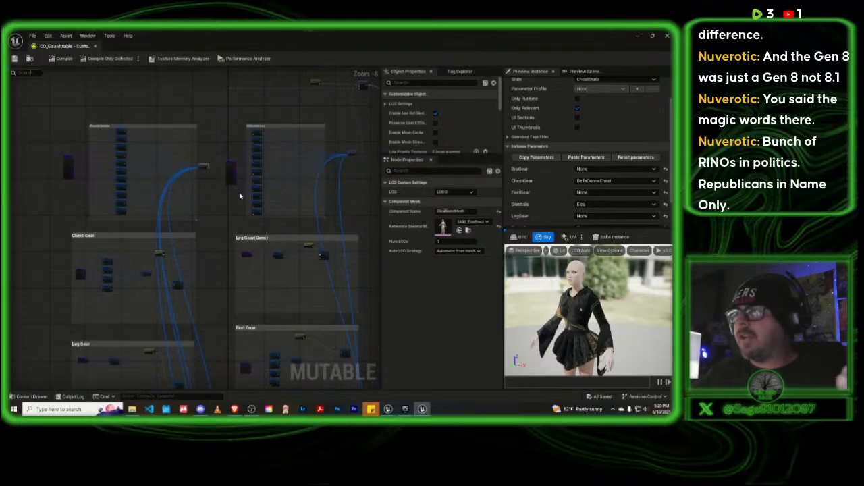
# Step: Close the CO_ElsaMutable editor and the Message Log, and return to the ThirdPersonMap level editor
pyautogui.click(96, 47)
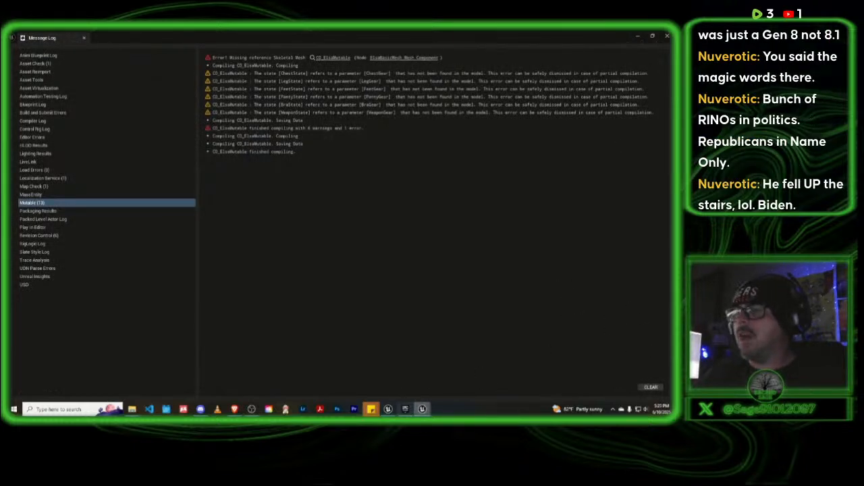
pyautogui.moveTo(424, 411)
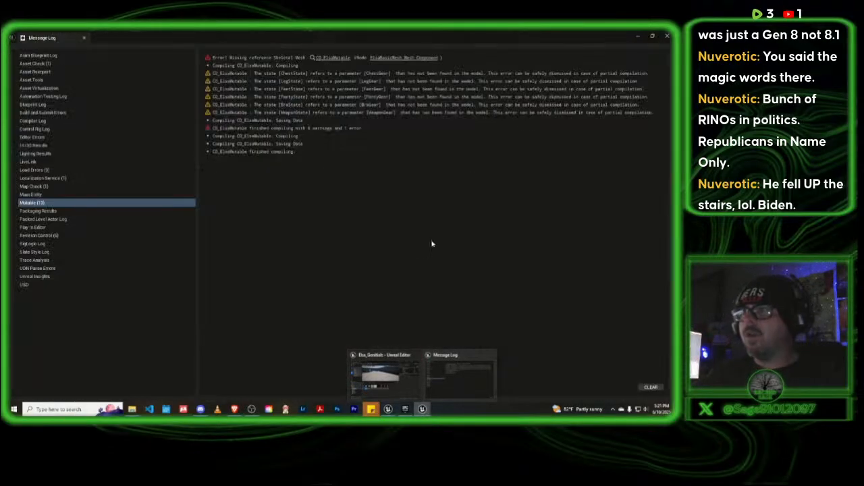
pyautogui.click(491, 355)
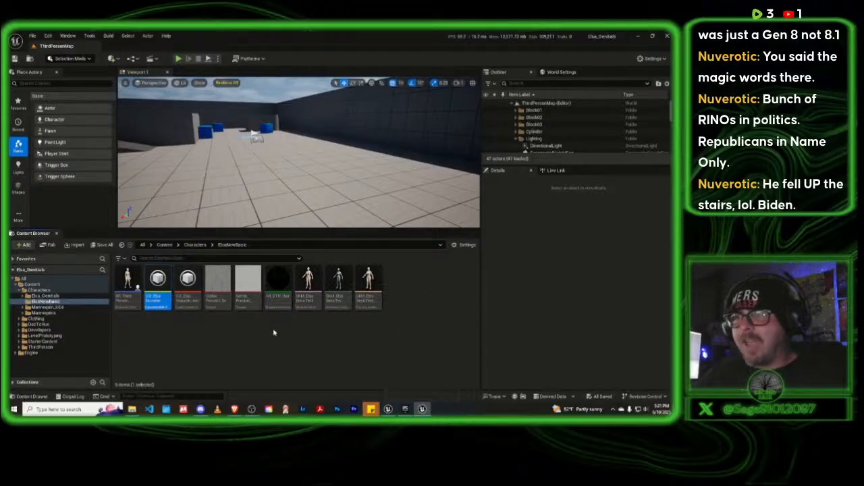
pyautogui.click(273, 332)
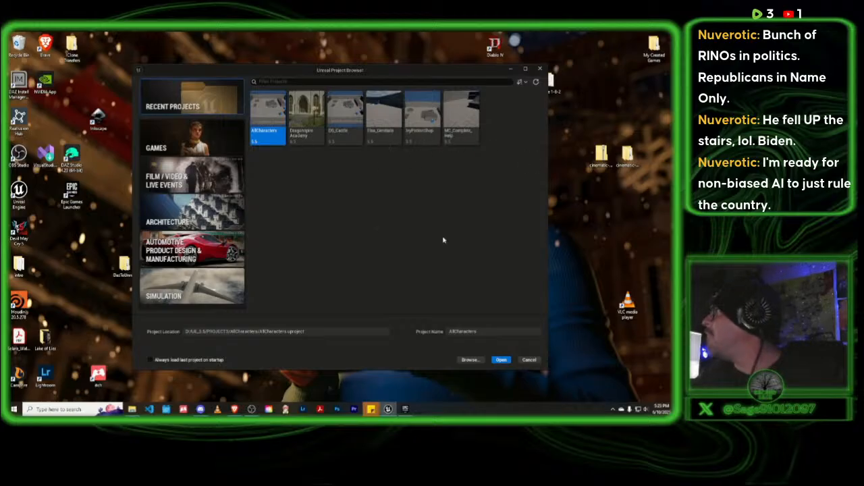
# Step: Delete the IvyPotionShop project folder from UE_5.5\PROJECTS on the TOSHIBA EXT (D:) drive
pyautogui.click(425, 123)
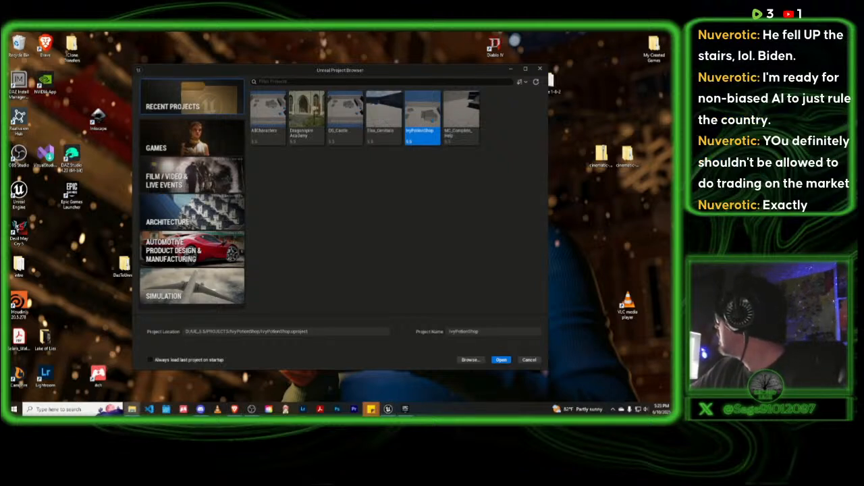
pyautogui.click(470, 359)
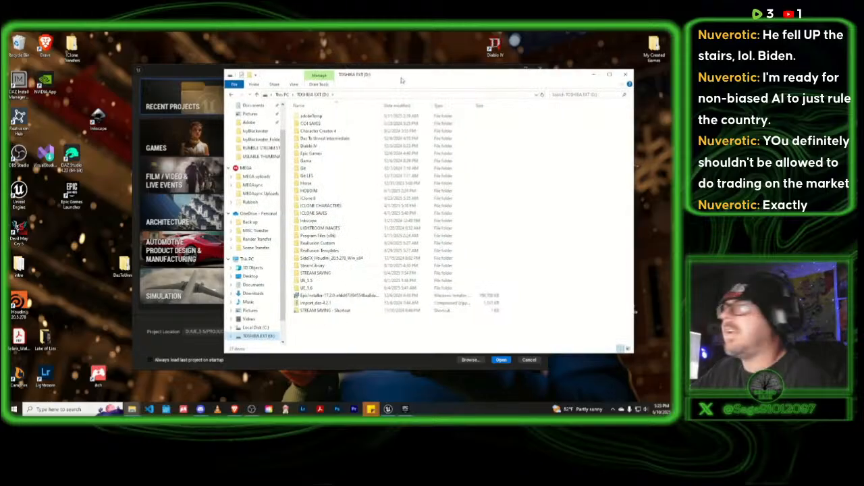
pyautogui.doubleClick(350, 285)
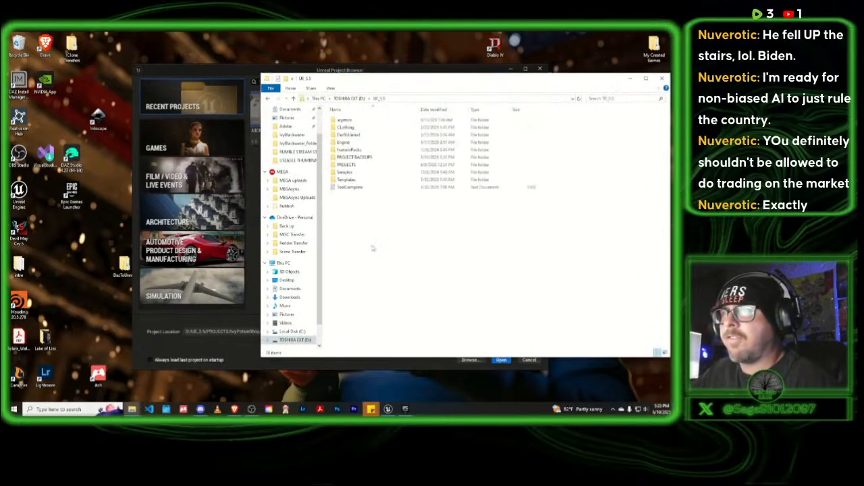
pyautogui.doubleClick(352, 164)
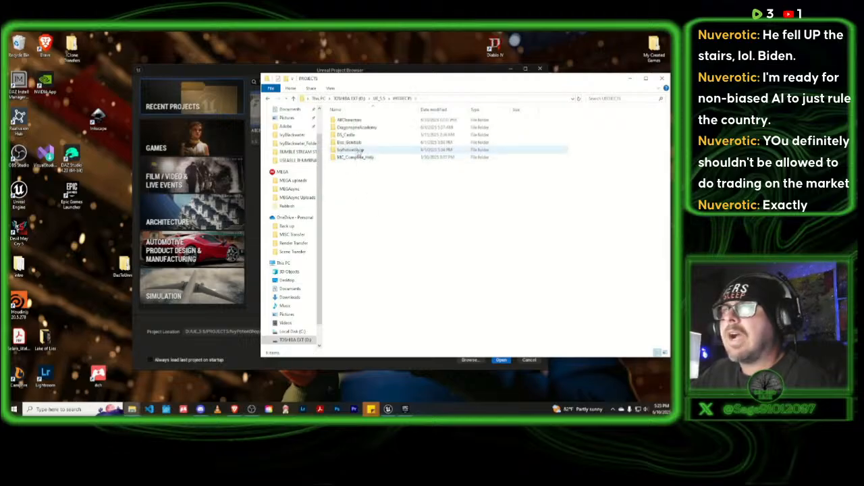
pyautogui.click(359, 150)
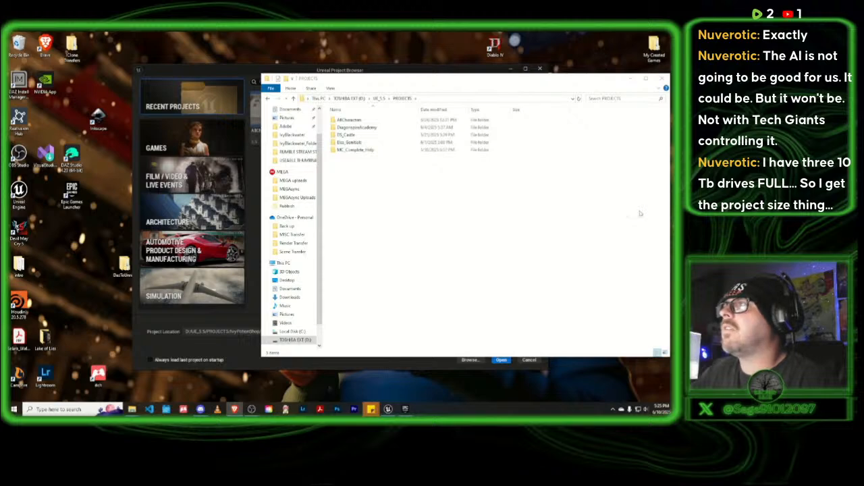
# Step: Close the file explorer and the project browser, and relaunch Unreal Engine from the desktop
pyautogui.click(664, 80)
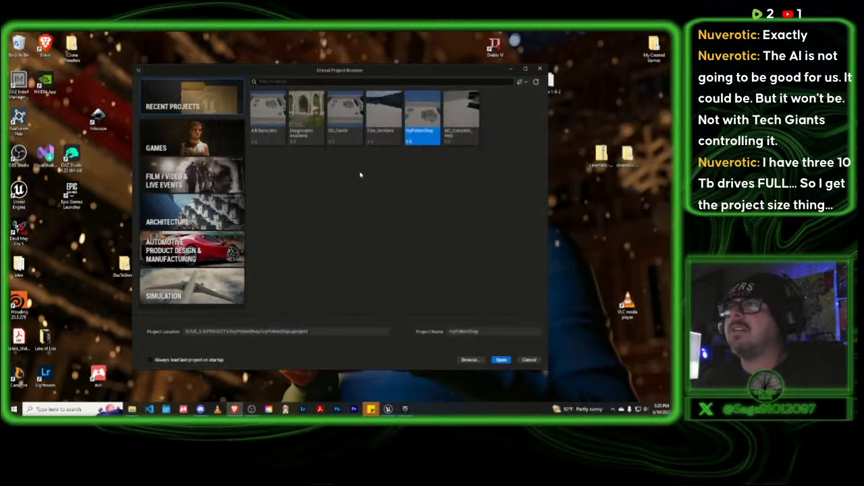
pyautogui.click(451, 184)
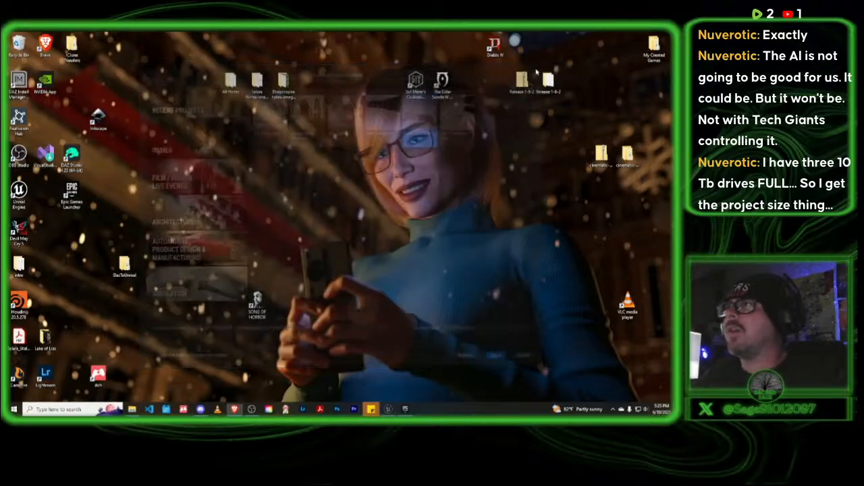
pyautogui.click(540, 69)
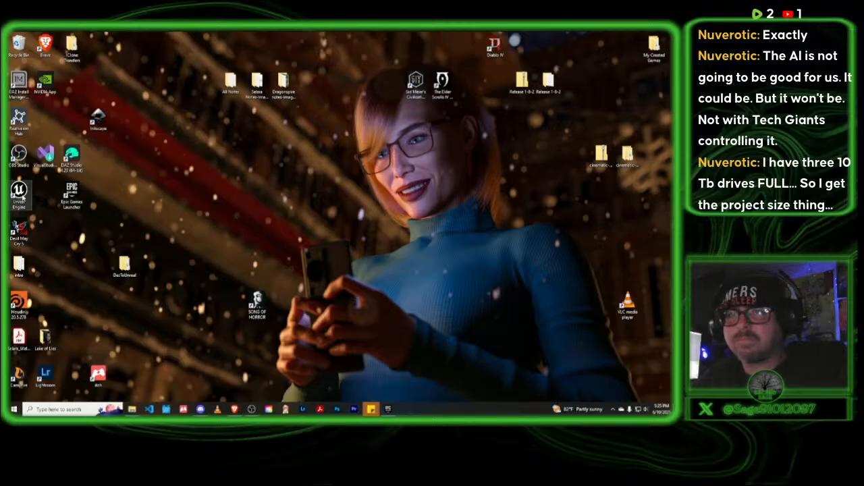
pyautogui.doubleClick(19, 193)
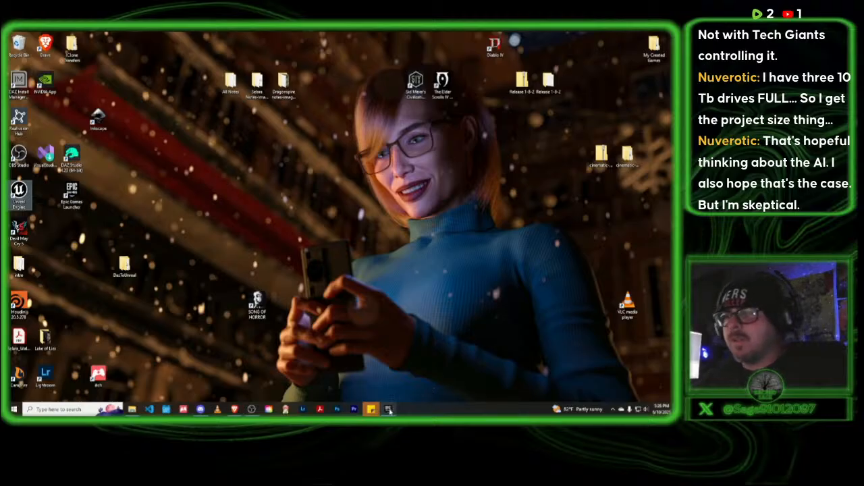
pyautogui.moveTo(390, 410)
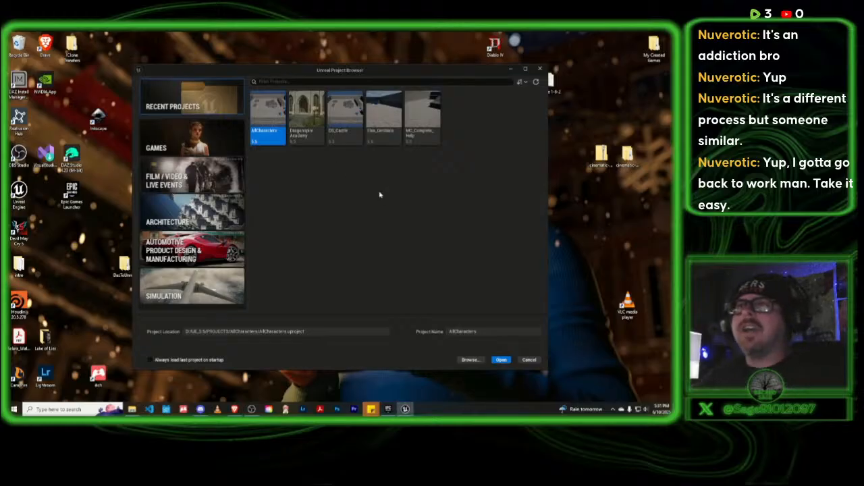
# Step: Create a new game project from the Third Person template, named IvyBlackwater, in the default project location
pyautogui.click(173, 137)
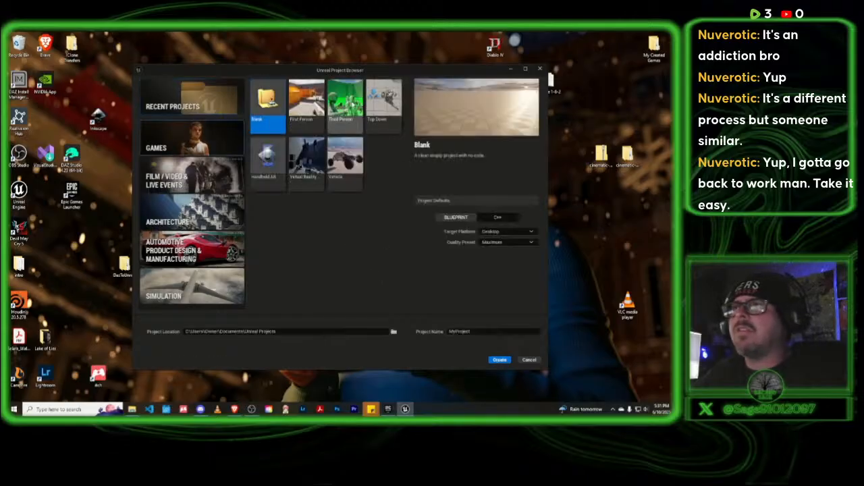
pyautogui.click(345, 125)
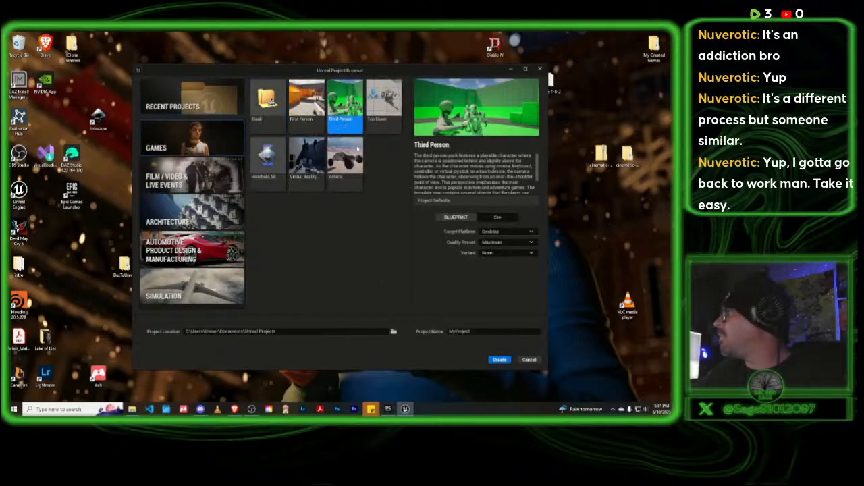
pyautogui.moveTo(472, 331); pyautogui.dragTo(447, 331)
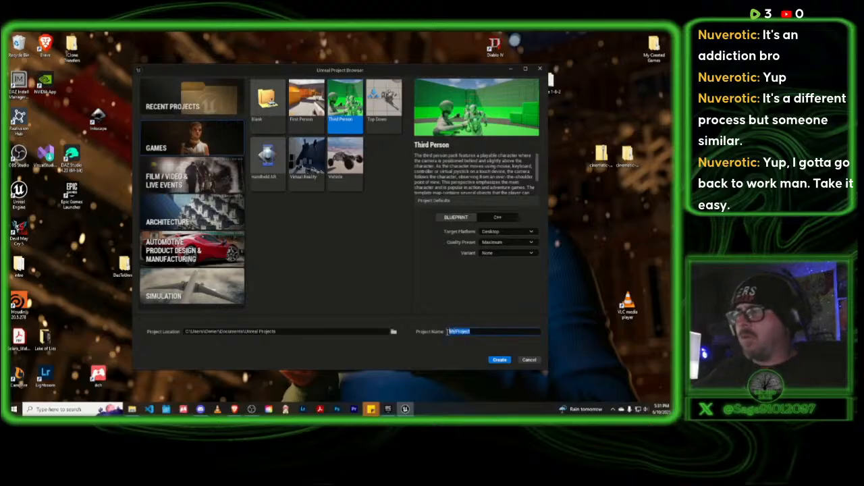
pyautogui.press('BackSpace')
pyautogui.write('Inv')
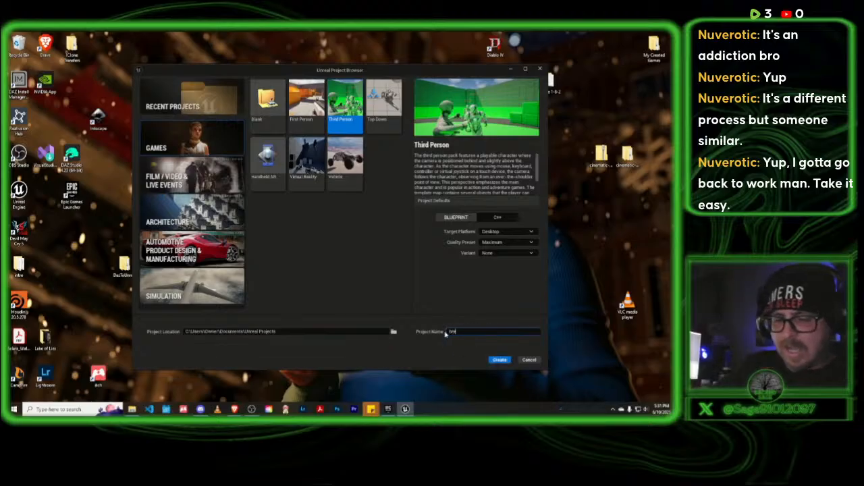
pyautogui.write('Blac')
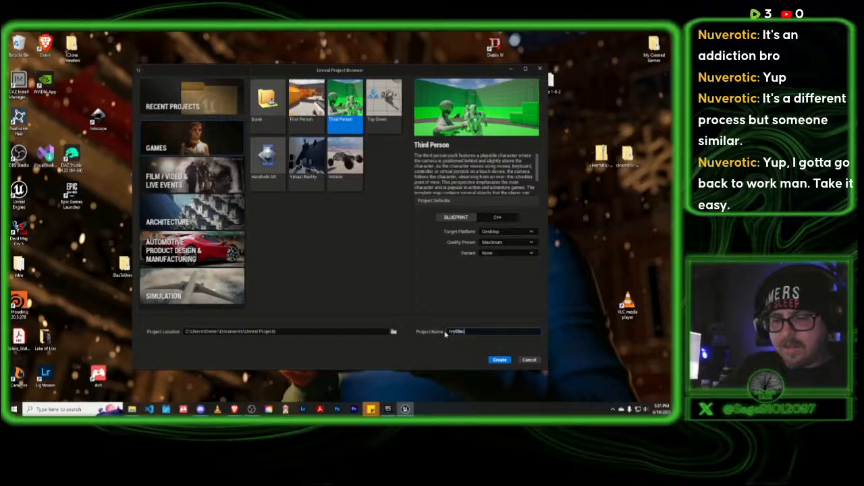
pyautogui.write('kwater')
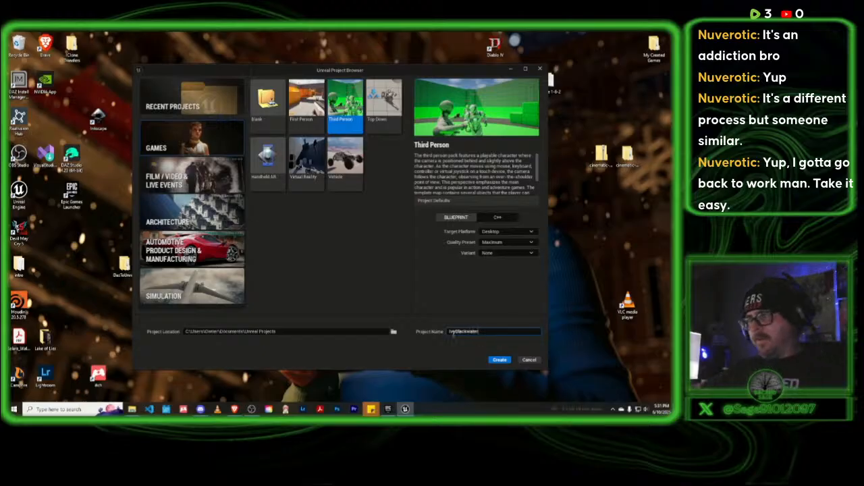
pyautogui.click(500, 360)
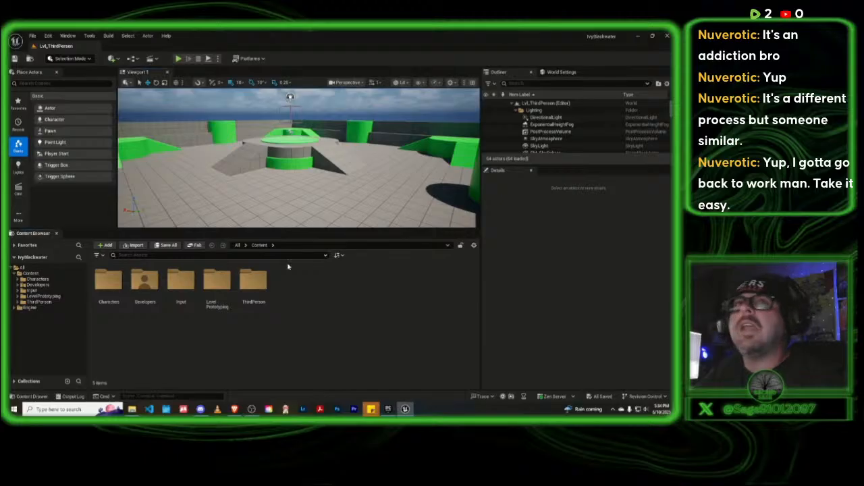
# Step: Find the Mutable plugin by searching the project's plugins for "mut", and enable it despite its beta status
pyautogui.click(46, 36)
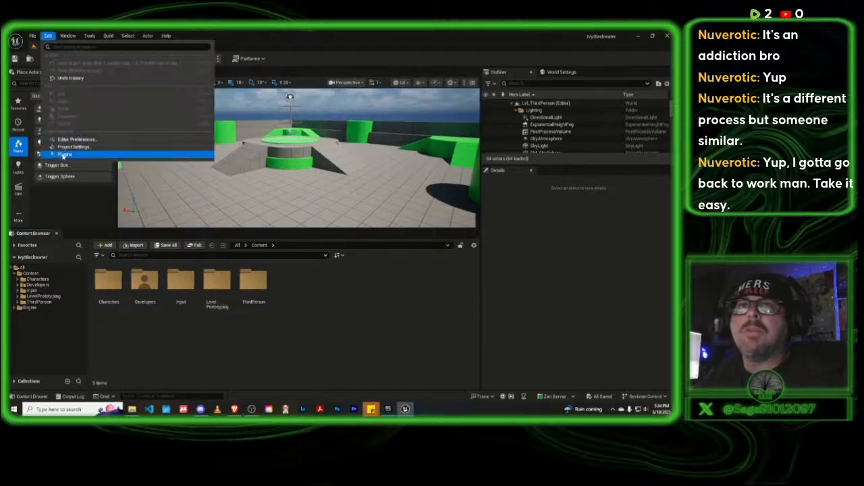
pyautogui.click(65, 154)
pyautogui.click(239, 108)
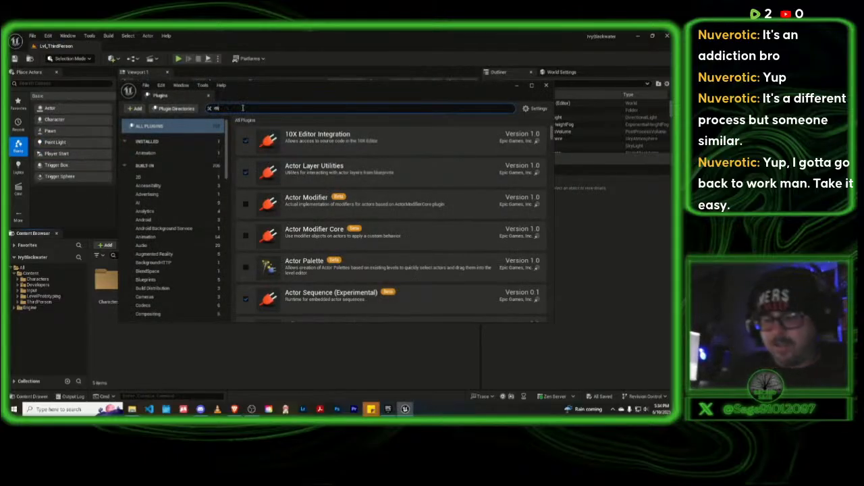
pyautogui.write('mut')
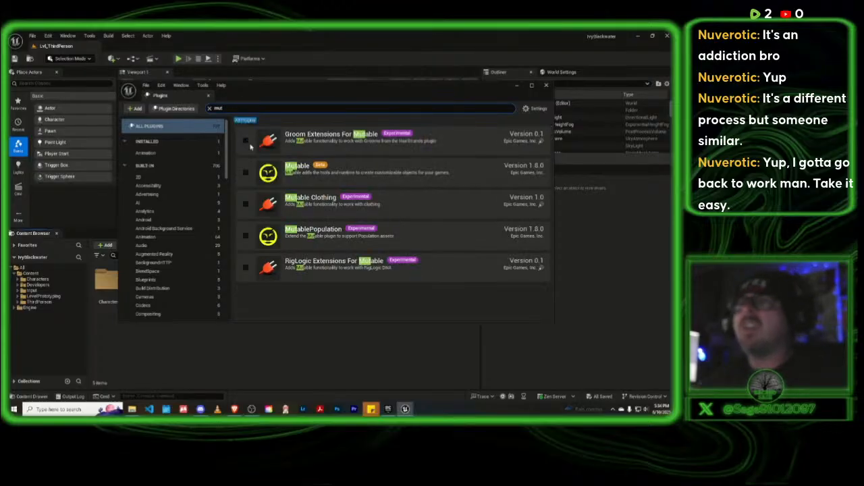
pyautogui.click(247, 173)
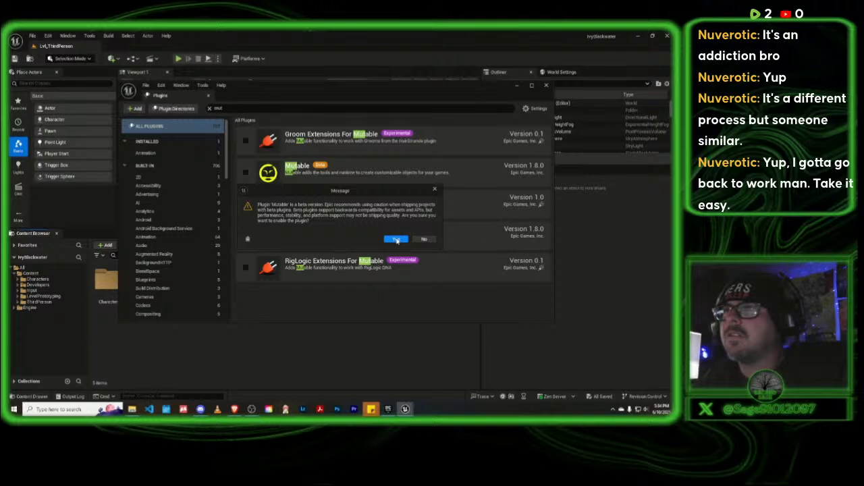
pyautogui.click(396, 239)
# Step: Enable the experimental Mutable Clothing and Groom Extensions For Mutable plugins
pyautogui.click(246, 205)
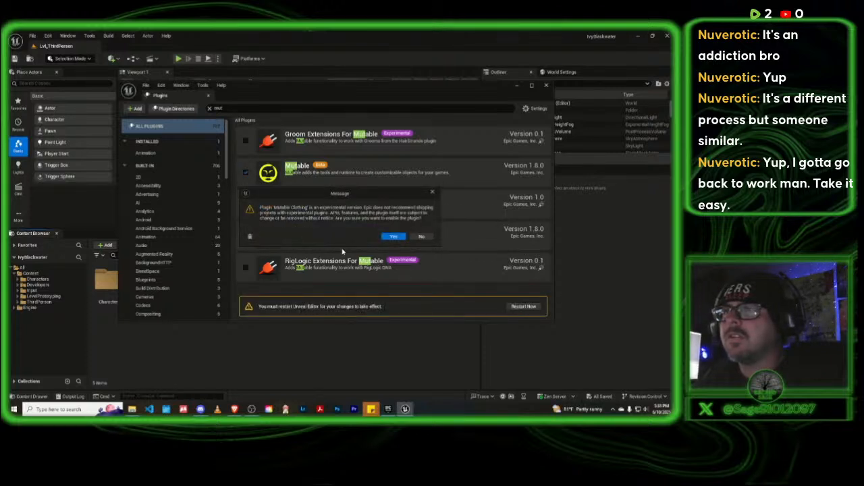
pyautogui.click(394, 239)
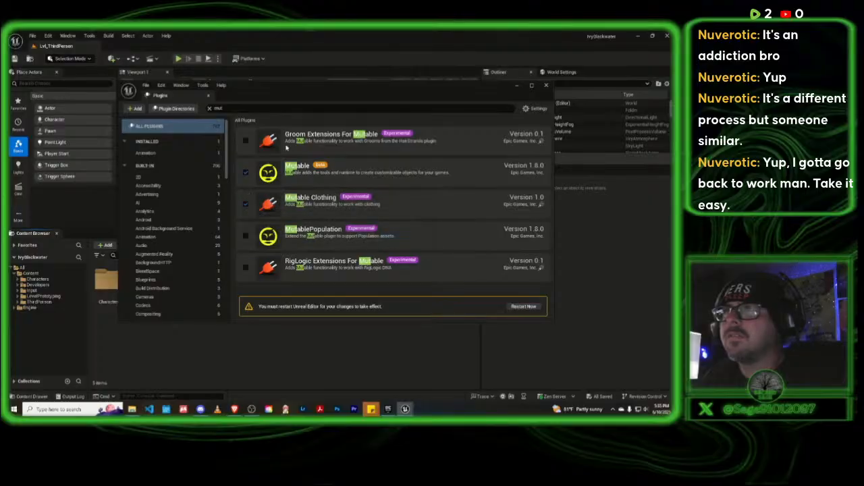
pyautogui.click(246, 141)
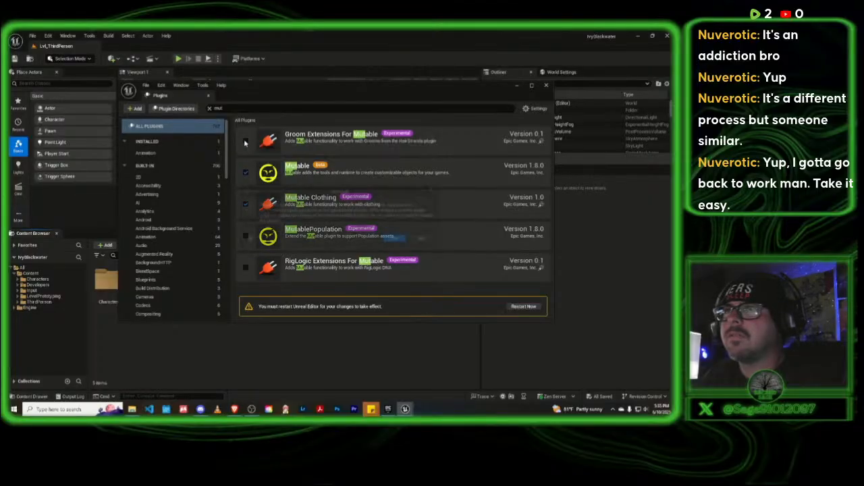
pyautogui.click(398, 240)
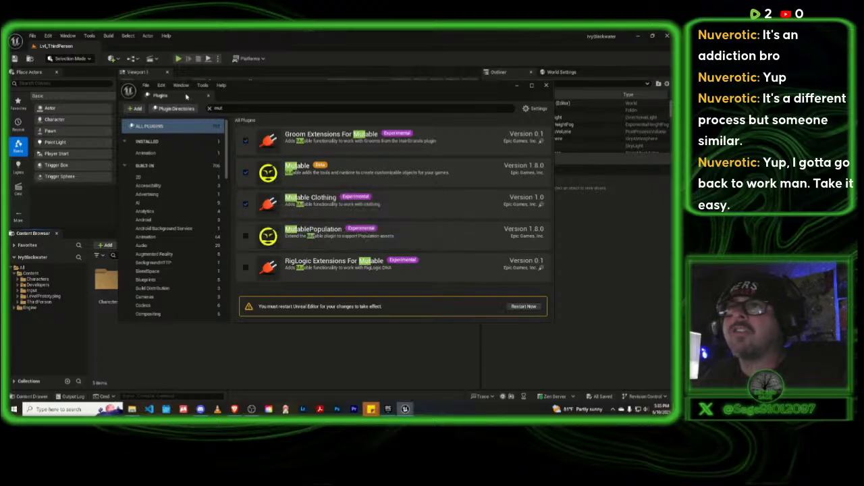
pyautogui.click(216, 108)
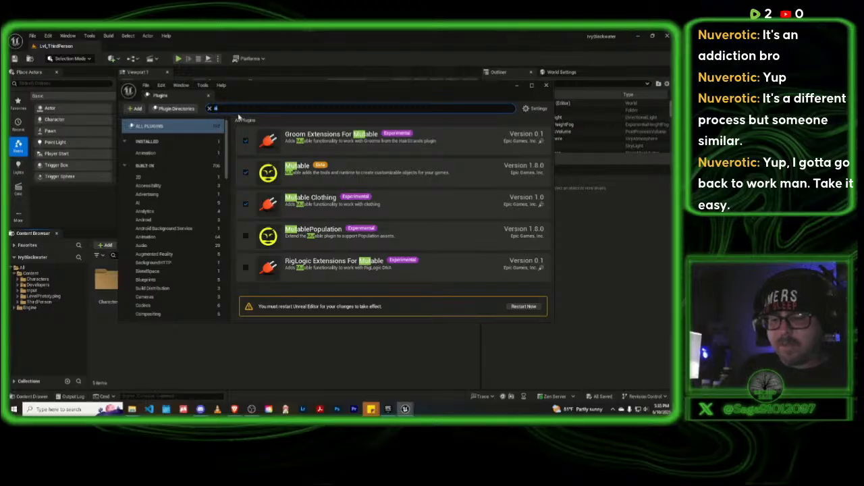
pyautogui.write('uba')
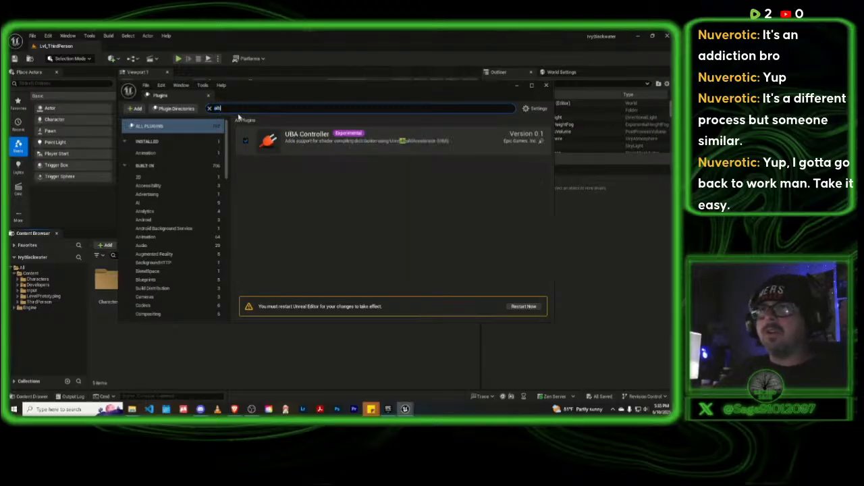
pyautogui.press('BackSpace')
pyautogui.press('BackSpace')
pyautogui.press('BackSpace')
pyautogui.write('al')
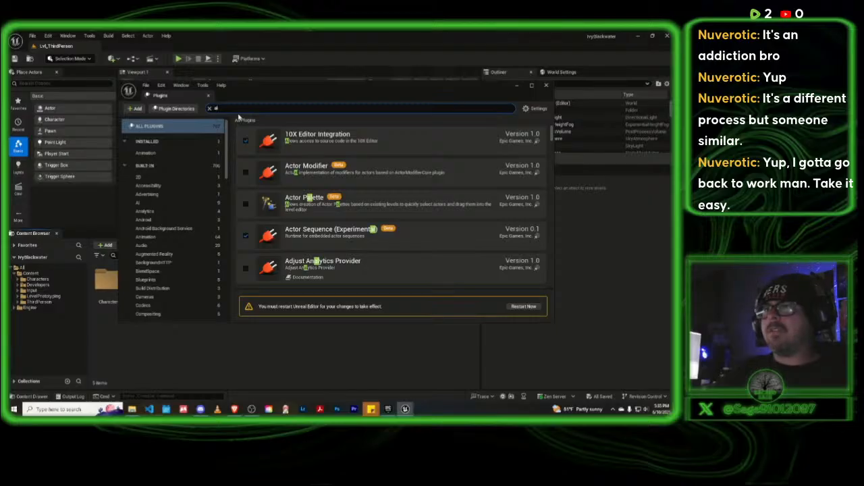
pyautogui.press('BackSpace')
pyautogui.press('BackSpace')
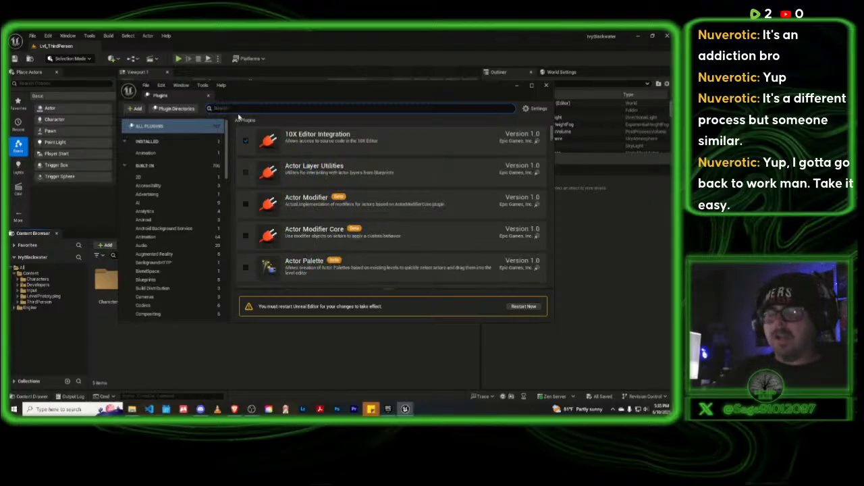
# Step: Search the plugins for "impo", enable Alembic Groom Importer, and restart the editor to apply the plugin changes
pyautogui.write('in')
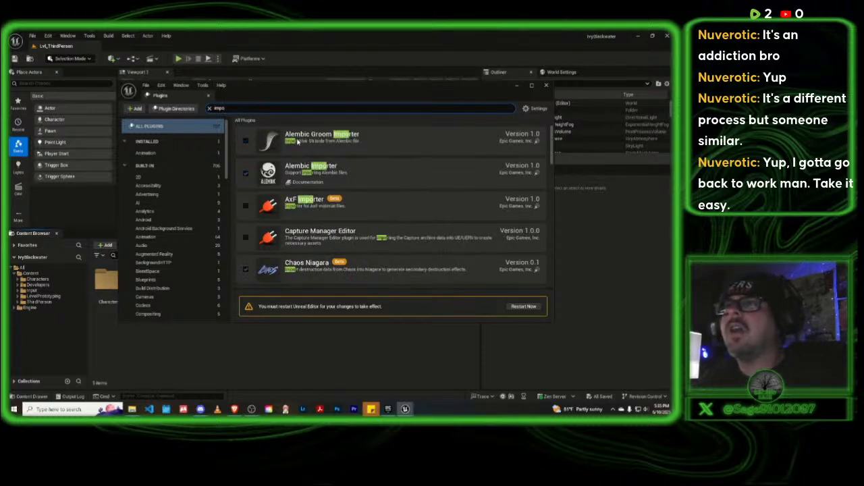
pyautogui.click(246, 142)
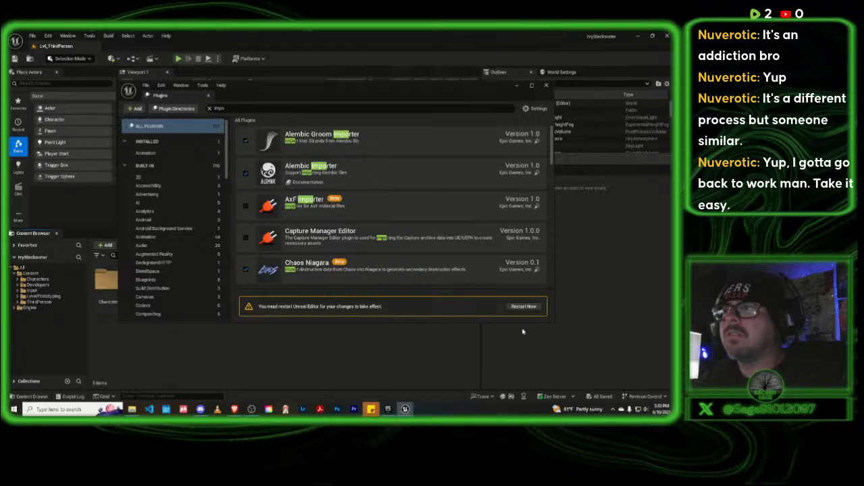
pyautogui.click(532, 306)
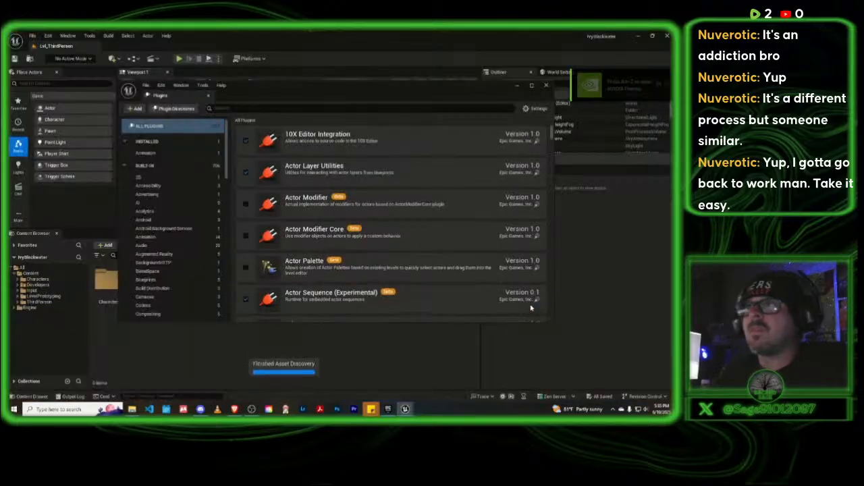
pyautogui.click(546, 85)
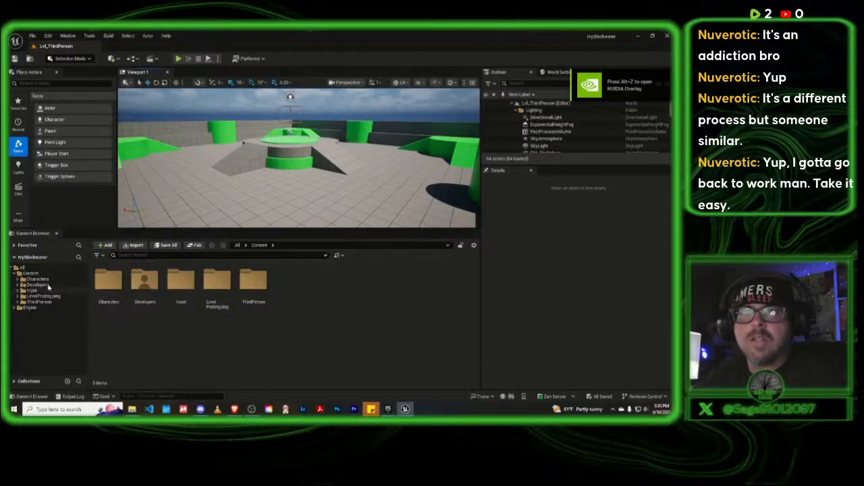
# Step: Create a new folder named IvyBlackWater inside the project's Characters folder
pyautogui.click(45, 279)
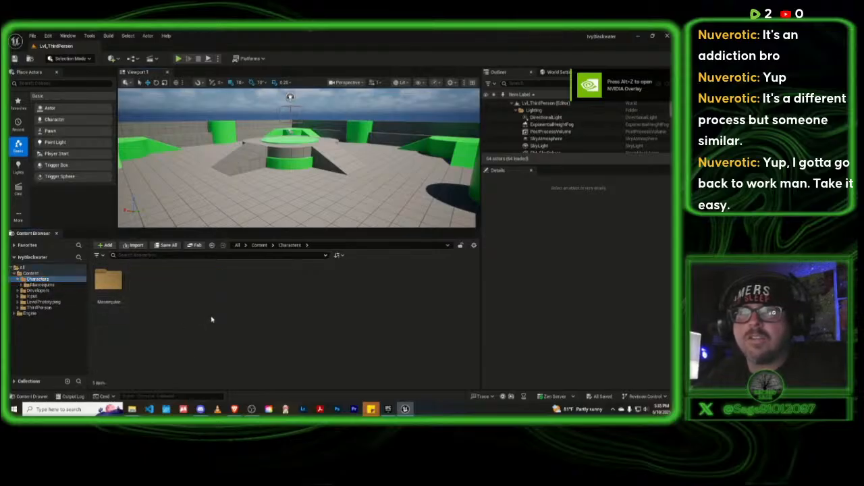
pyautogui.rightClick(212, 318)
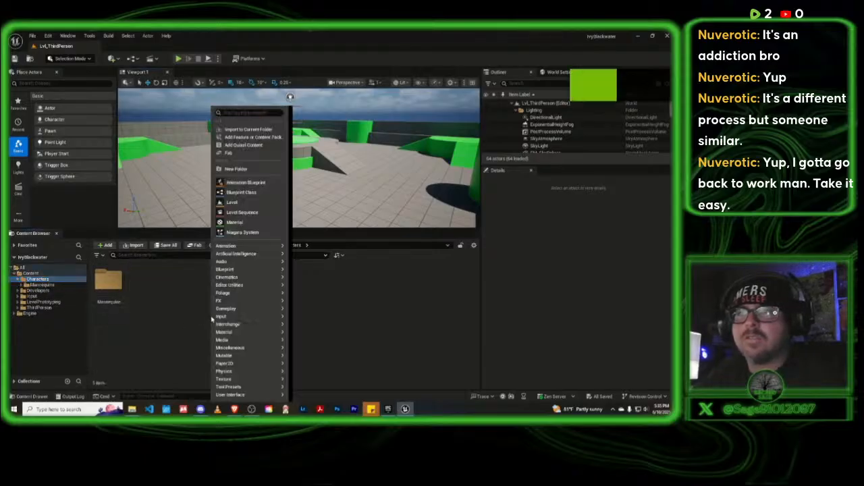
pyautogui.click(256, 170)
pyautogui.write('Ivy')
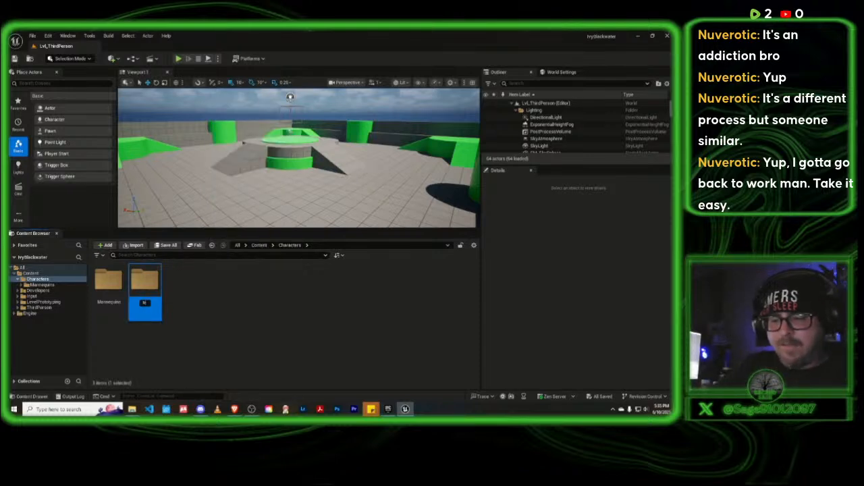
pyautogui.write('Black')
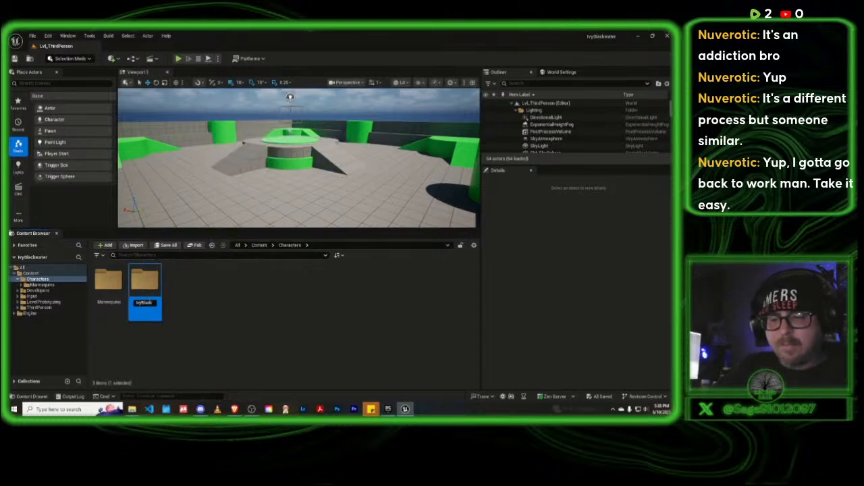
pyautogui.write('water')
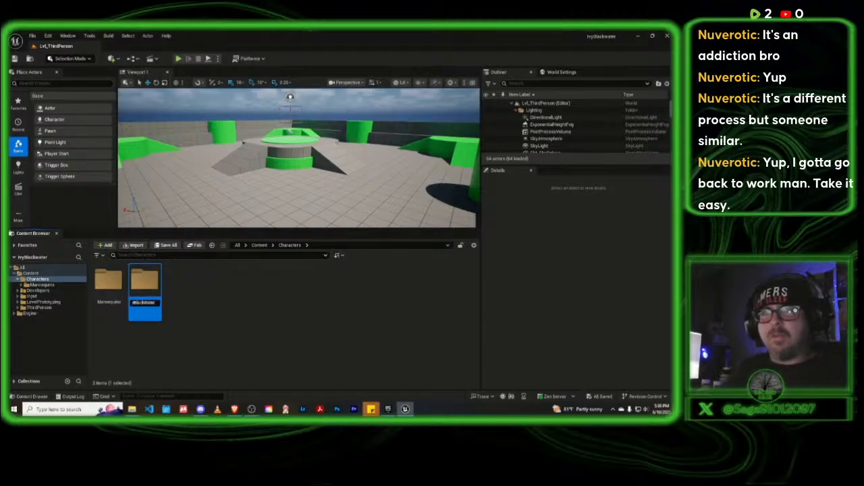
pyautogui.press('Return')
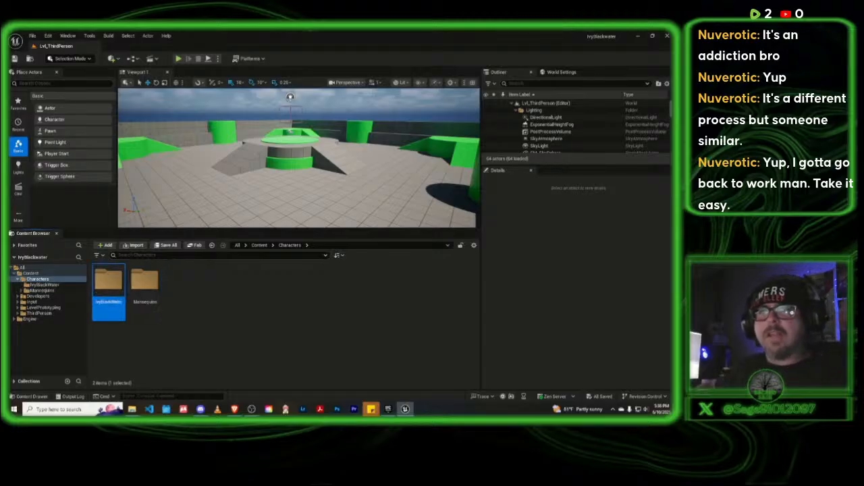
# Step: Create a subfolder named IvyBlackWaterGens inside the IvyBlackWater folder
pyautogui.doubleClick(122, 283)
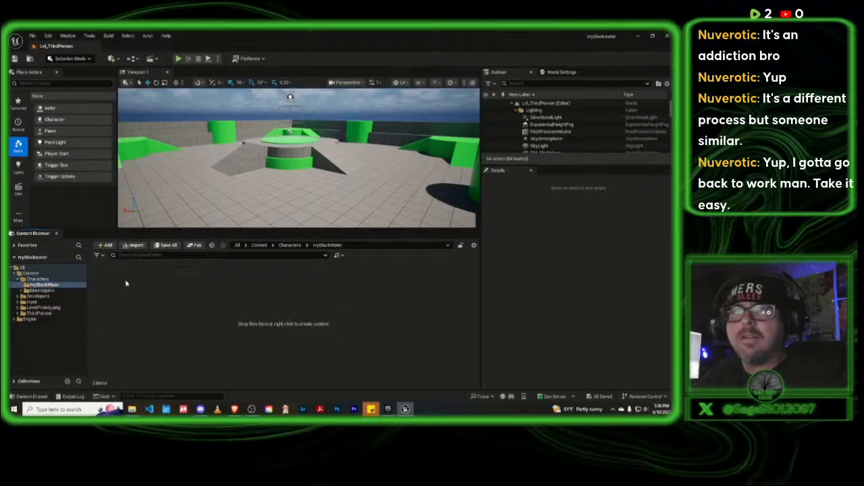
pyautogui.rightClick(125, 285)
pyautogui.click(160, 170)
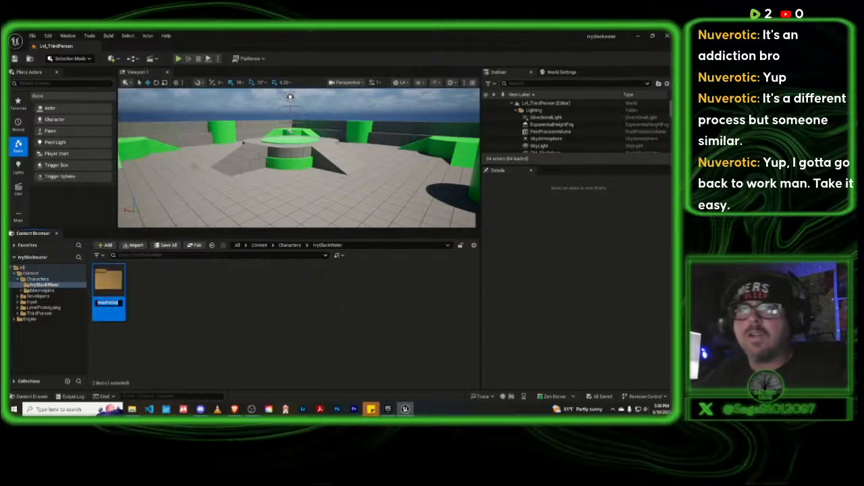
pyautogui.write('IvyB')
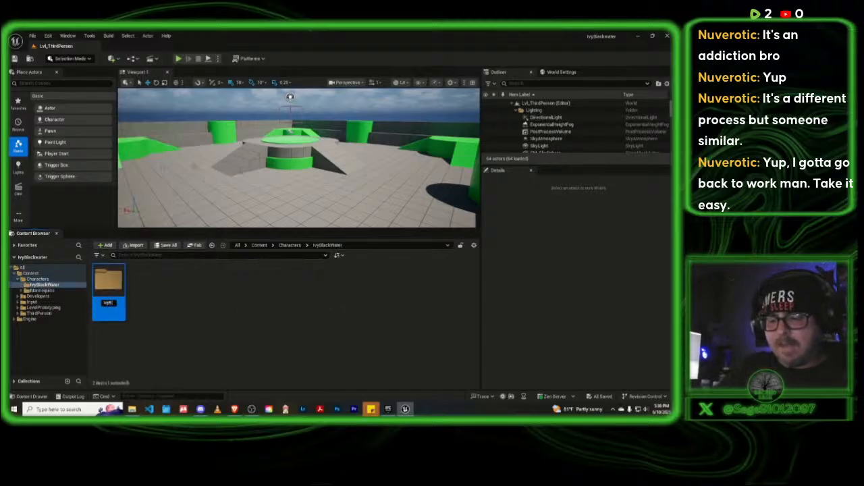
pyautogui.write('lackWater')
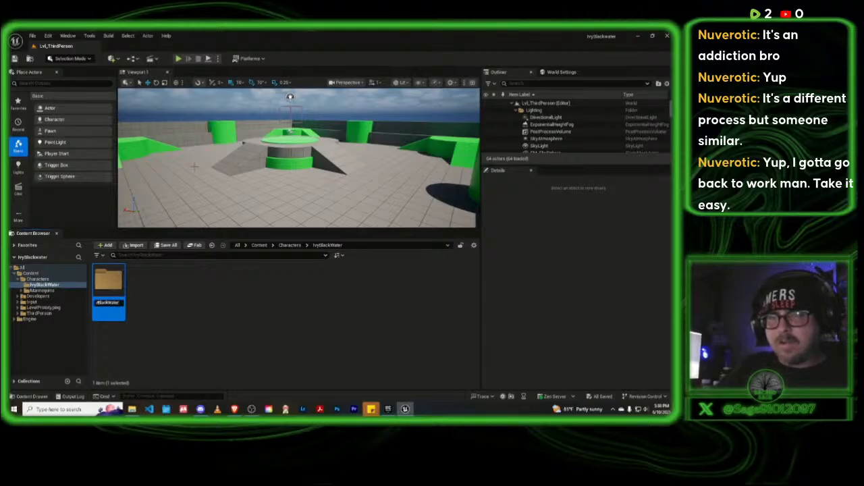
pyautogui.write('rBase')
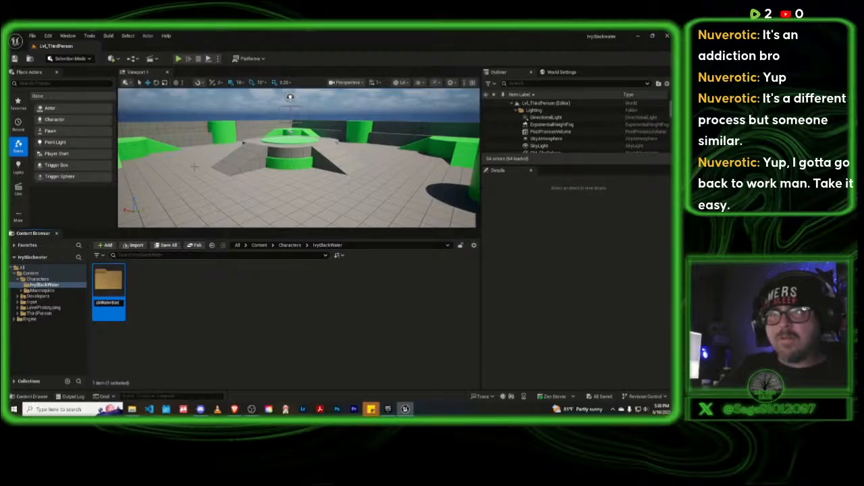
pyautogui.press('BackSpace')
pyautogui.press('BackSpace')
pyautogui.press('BackSpace')
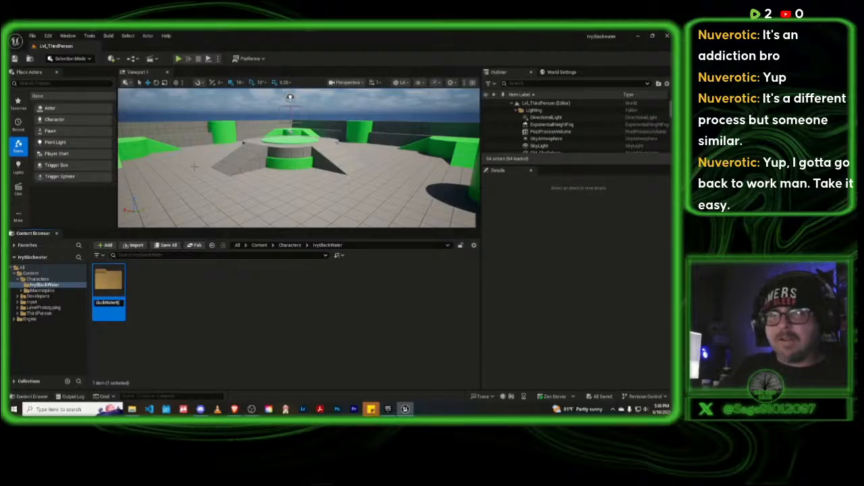
pyautogui.press('BackSpace')
pyautogui.write('Gen')
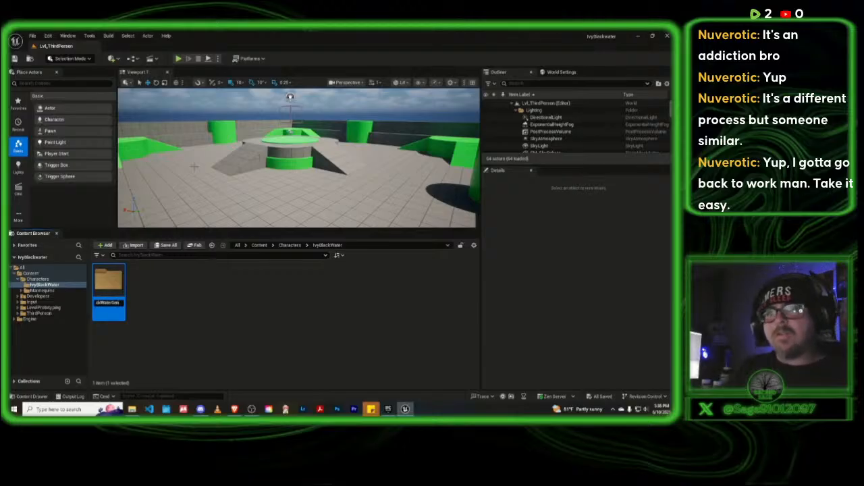
pyautogui.press('Return')
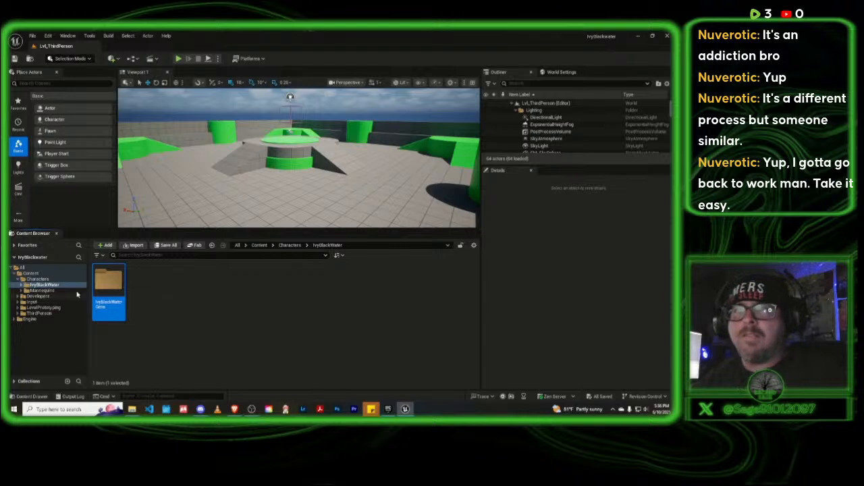
# Step: Create a Materials folder inside IvyBlackWaterGens
pyautogui.doubleClick(108, 284)
pyautogui.rightClick(146, 299)
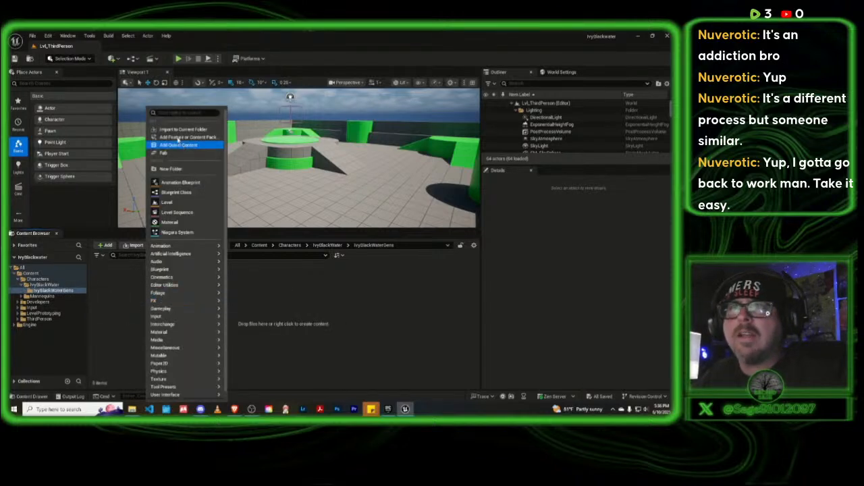
pyautogui.click(184, 168)
pyautogui.write('Materials')
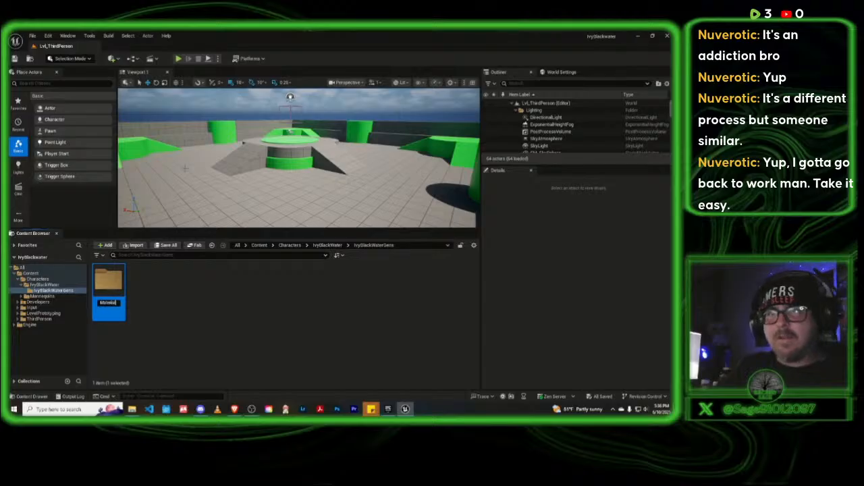
pyautogui.press('Return')
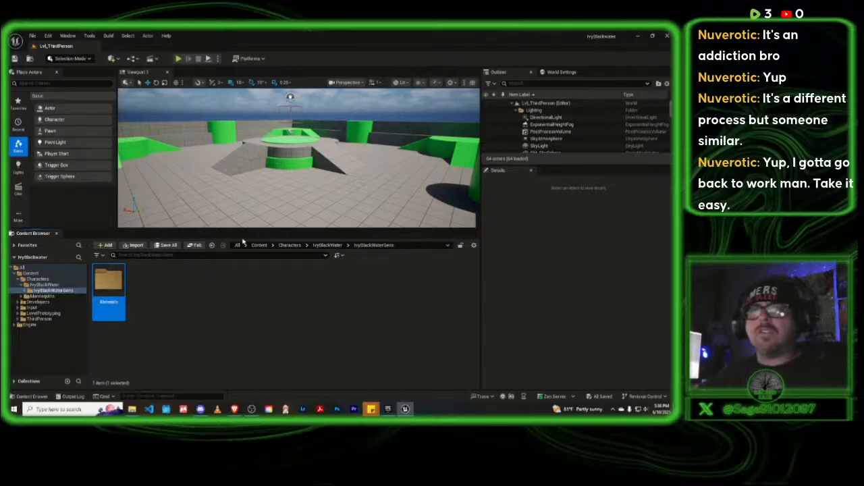
# Step: Add a Textures folder beside the Materials folder in IvyBlackWaterGens
pyautogui.rightClick(175, 345)
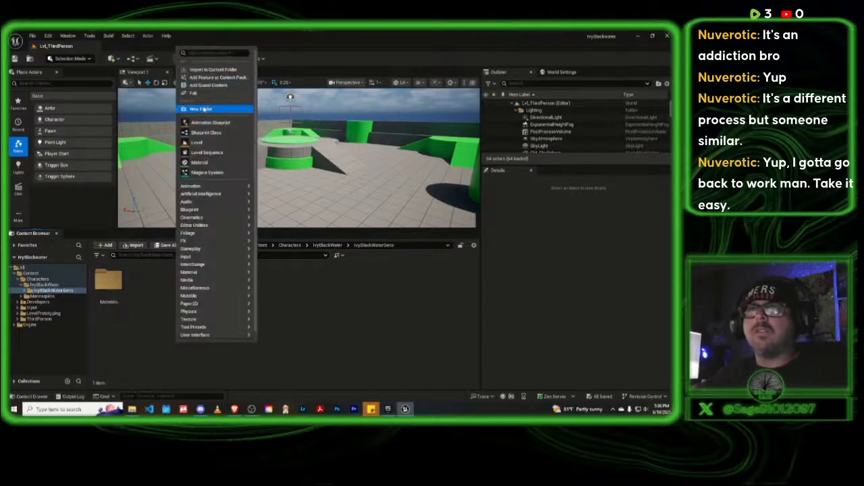
pyautogui.click(201, 108)
pyautogui.write('Textures')
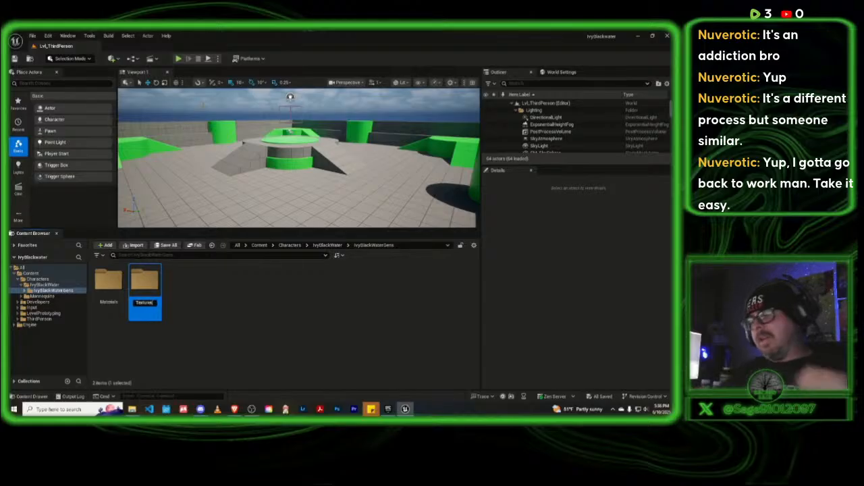
pyautogui.press('Return')
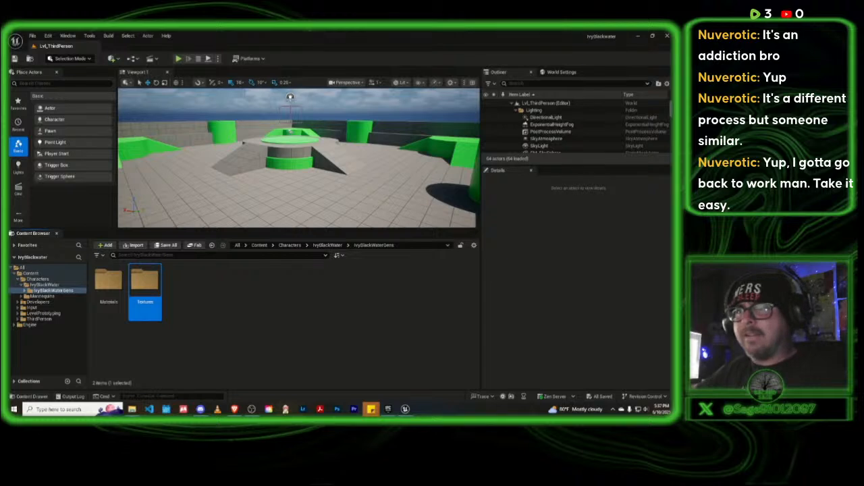
pyautogui.click(266, 306)
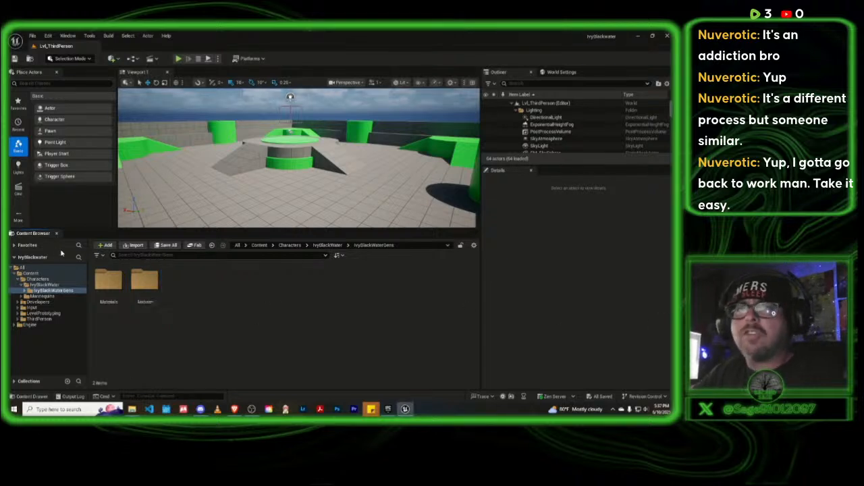
# Step: Start an import into IvyBlackWaterGens and browse to Desktop > Houdini To UE5 > IVY > IvyBlackwaterGens
pyautogui.rightClick(216, 293)
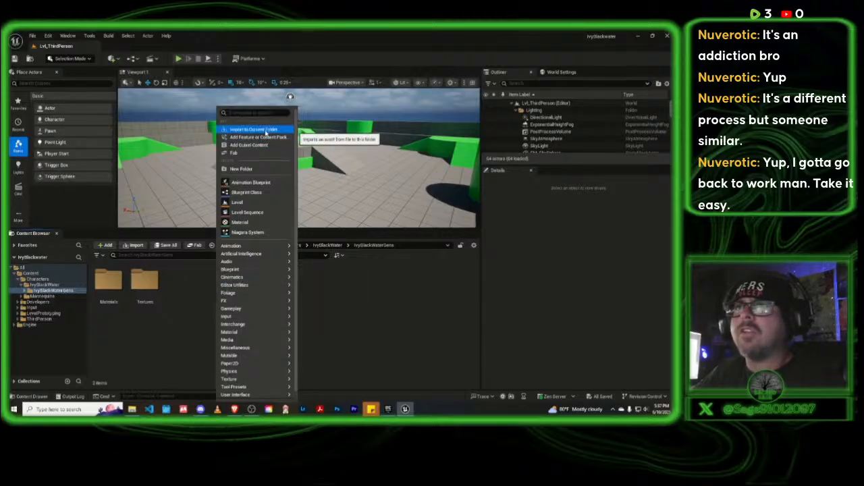
pyautogui.click(266, 129)
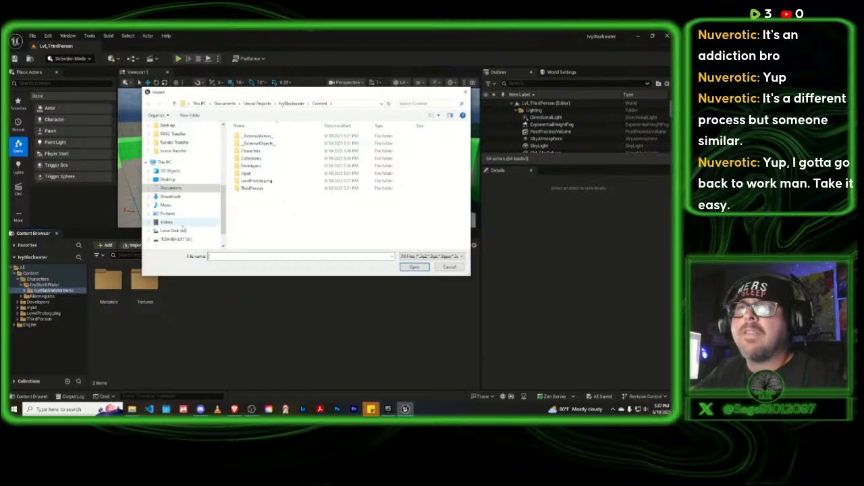
pyautogui.click(166, 179)
pyautogui.scroll(-2, 313, 212)
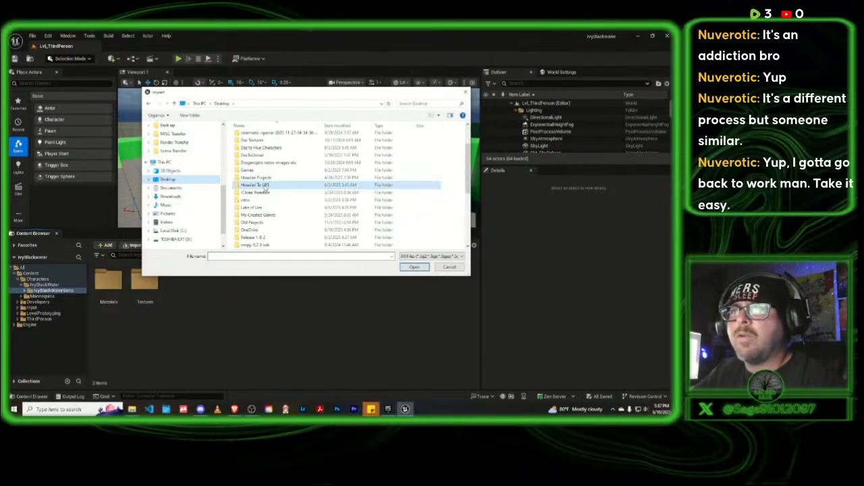
pyautogui.doubleClick(256, 185)
pyautogui.doubleClick(257, 144)
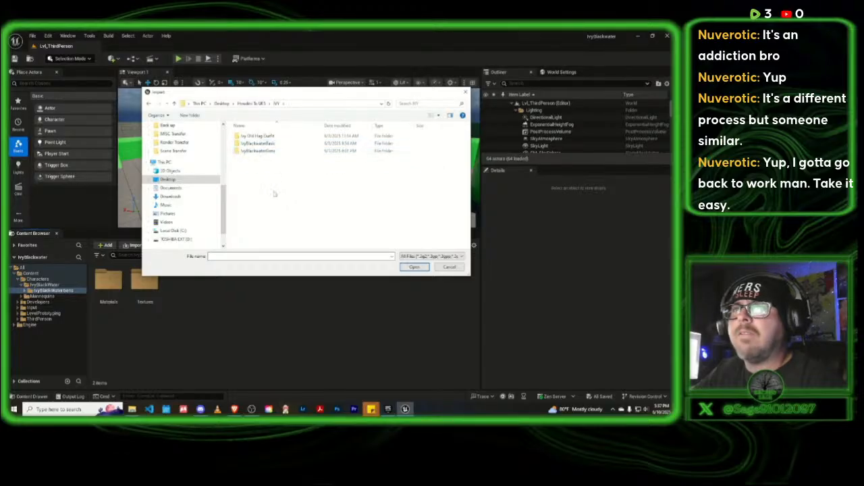
pyautogui.doubleClick(270, 151)
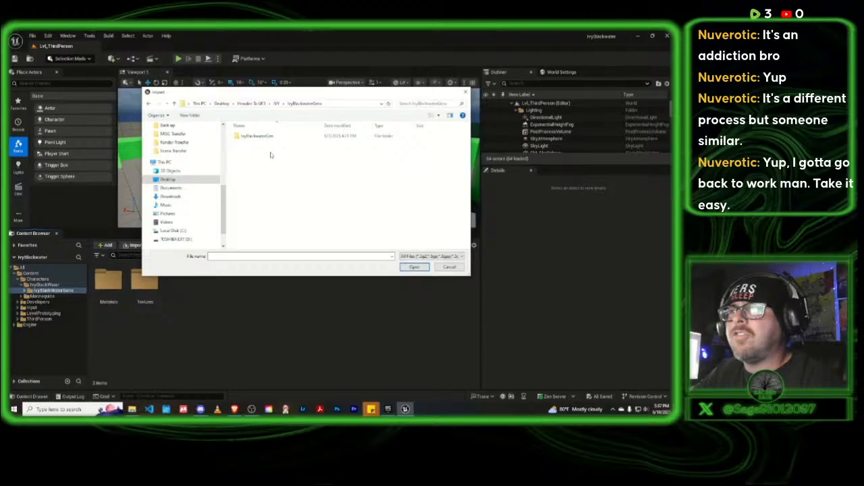
# Step: Filter the import files to FBX skeletal meshes and open SKM_IvyBlackwaterGen from the IvyBlackwaterGen subfolder
pyautogui.click(415, 257)
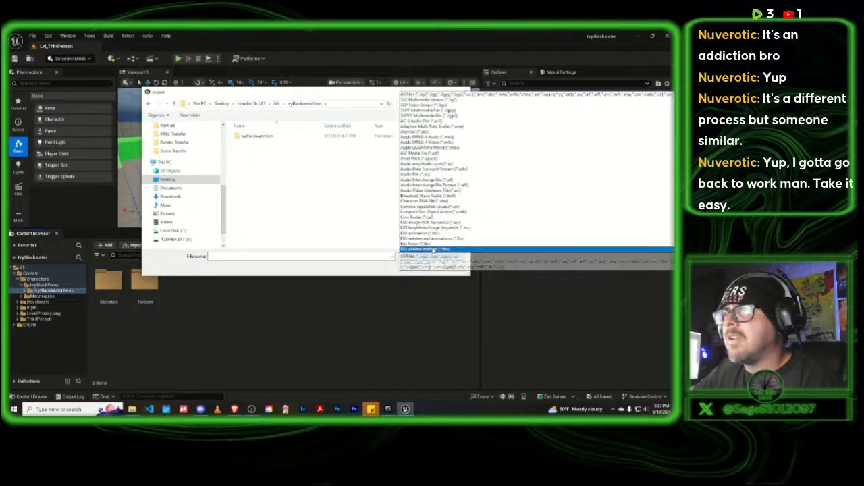
pyautogui.click(430, 249)
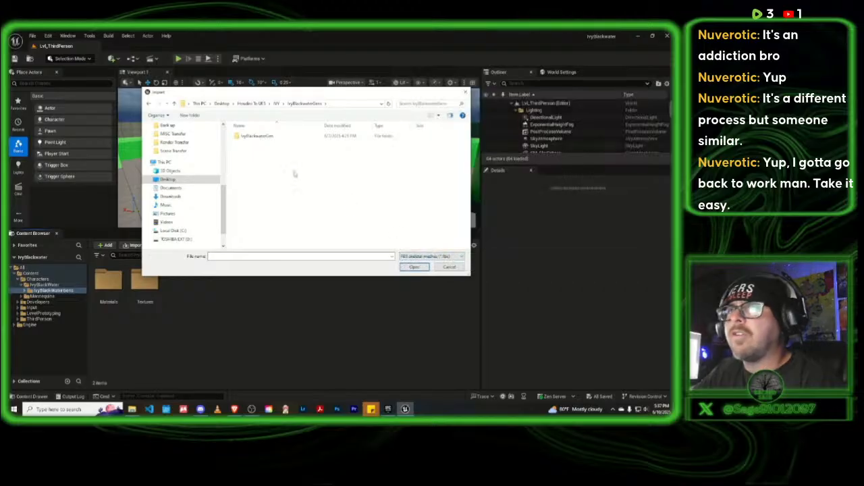
pyautogui.doubleClick(258, 138)
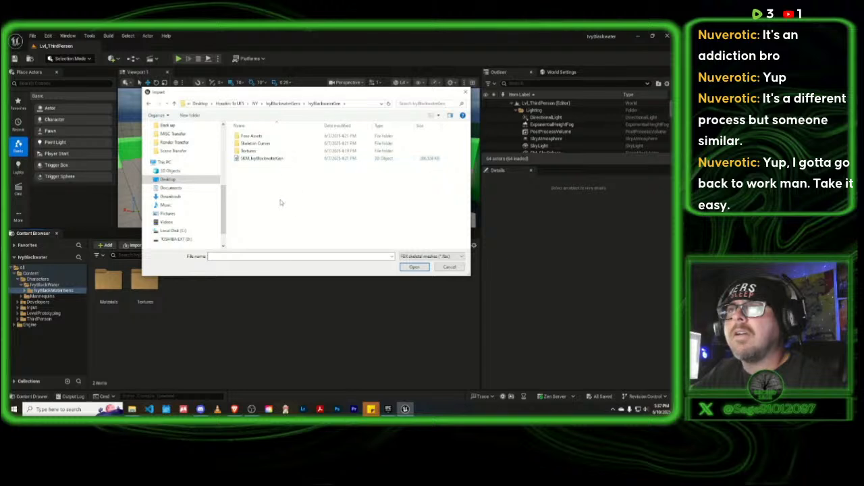
pyautogui.click(297, 159)
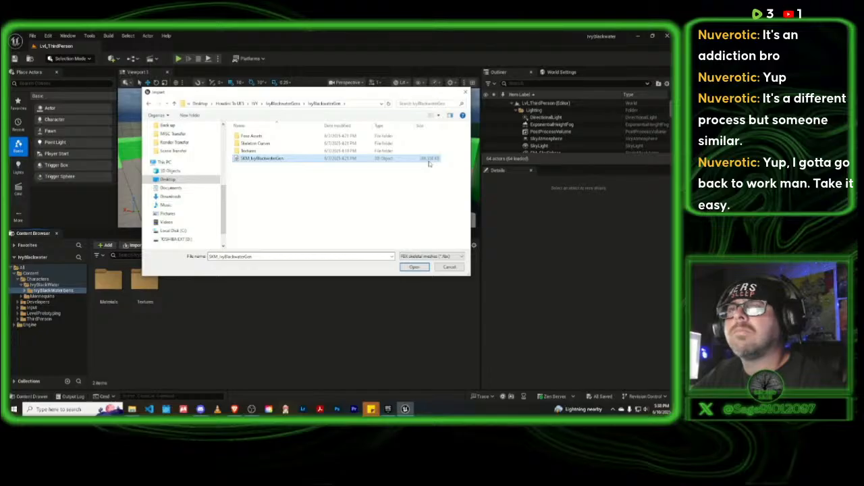
pyautogui.click(415, 267)
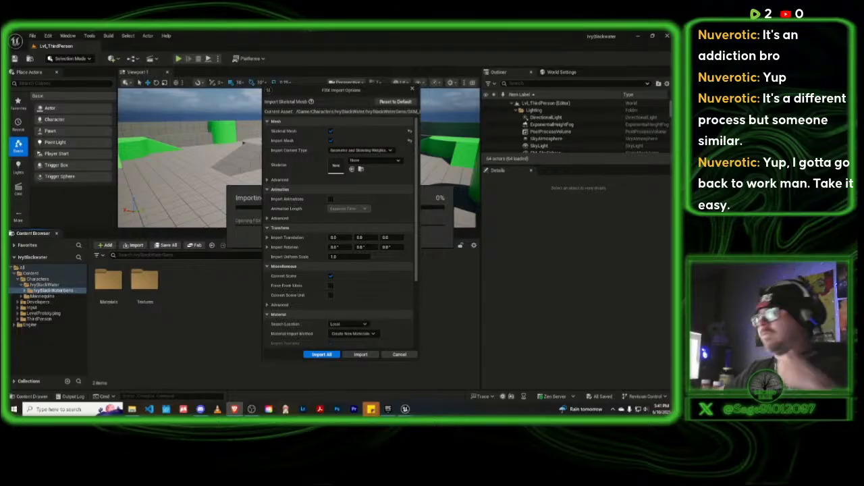
# Step: Import all of SKM_IvyBlackwaterGen using the SK_Mannequin skeleton with Import Morph Targets enabled
pyautogui.click(356, 161)
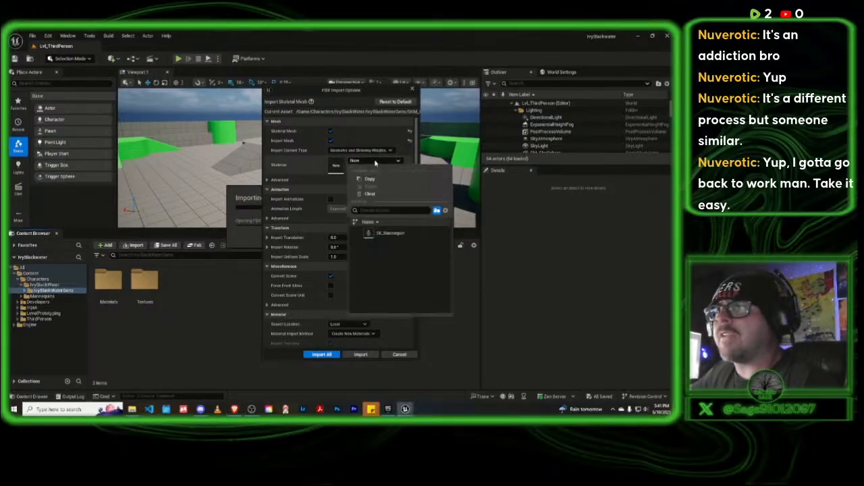
pyautogui.click(391, 234)
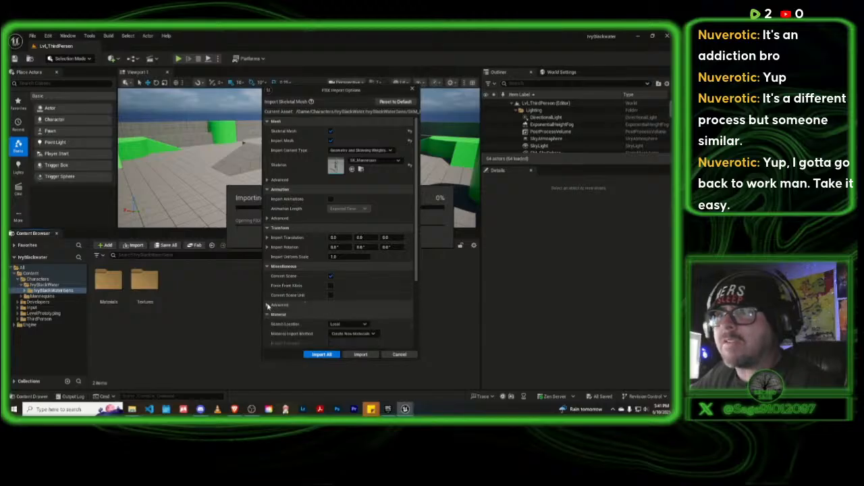
pyautogui.click(272, 179)
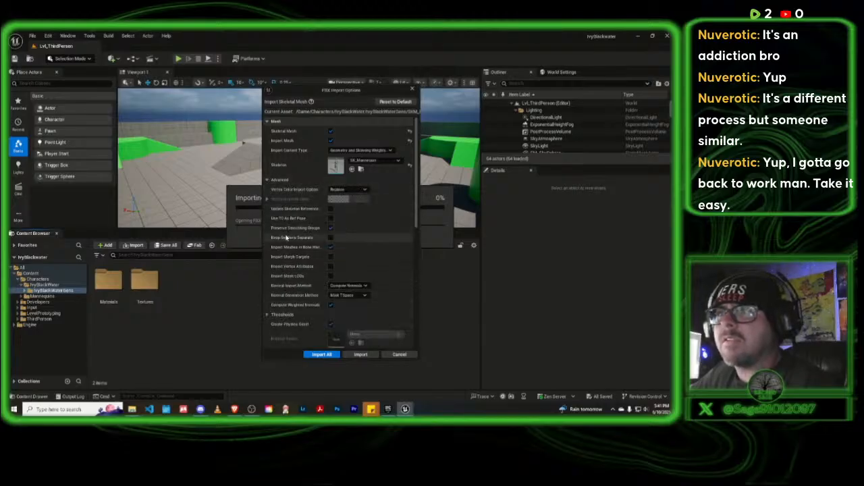
pyautogui.click(330, 257)
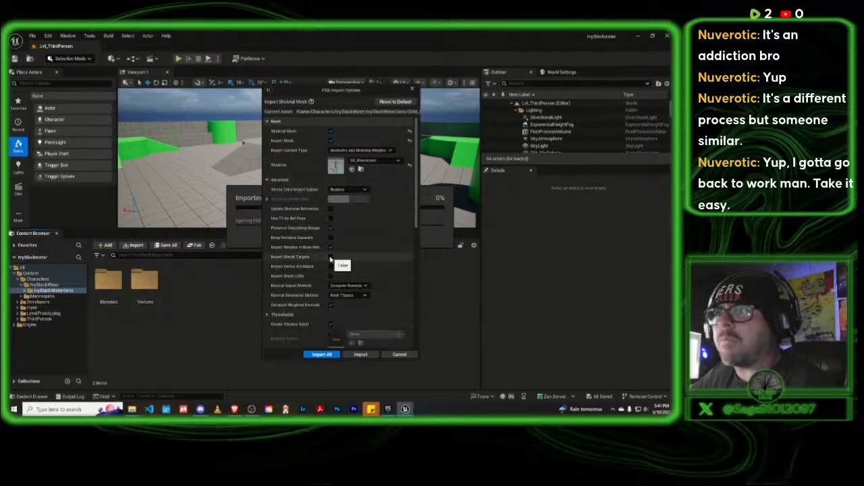
pyautogui.click(329, 356)
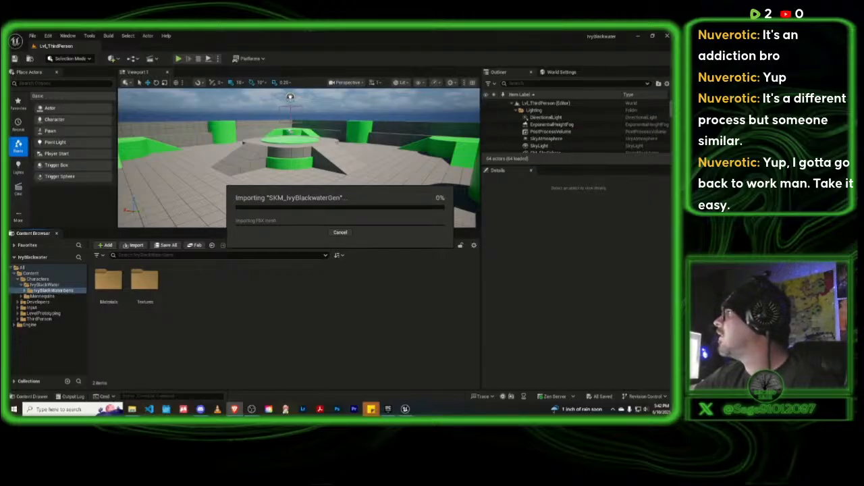
pyautogui.moveTo(672, 58); pyautogui.dragTo(361, 94)
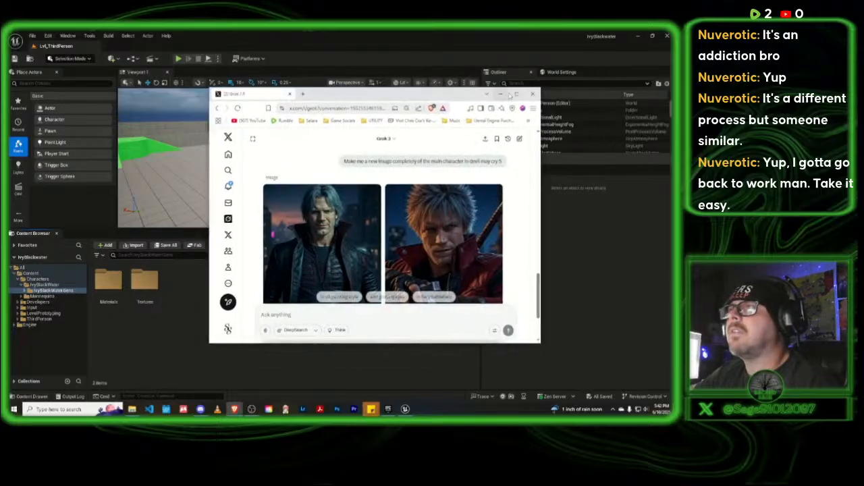
pyautogui.click(519, 95)
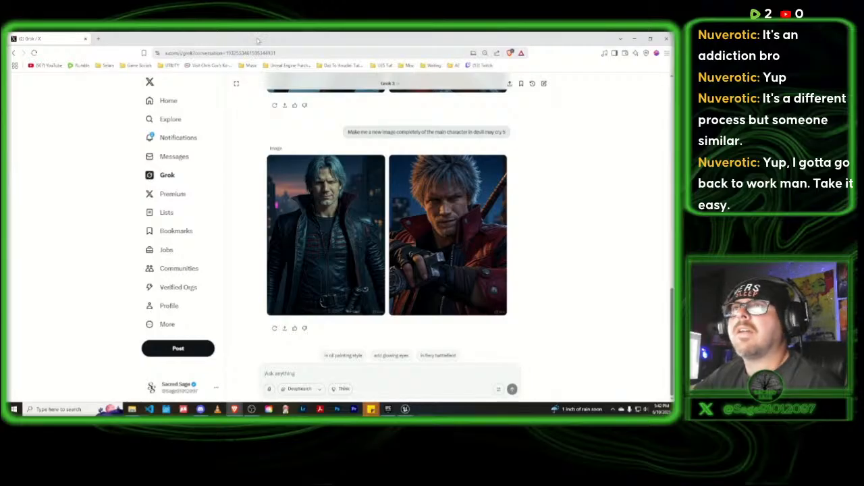
pyautogui.moveTo(260, 40); pyautogui.dragTo(673, 59)
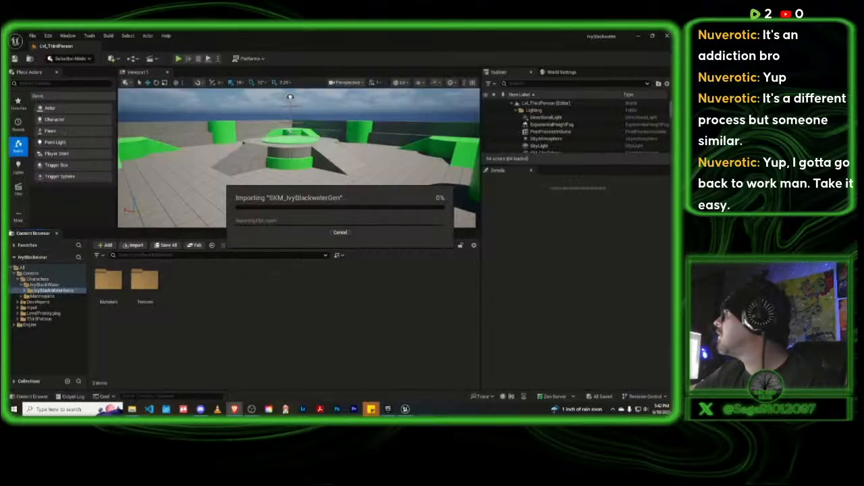
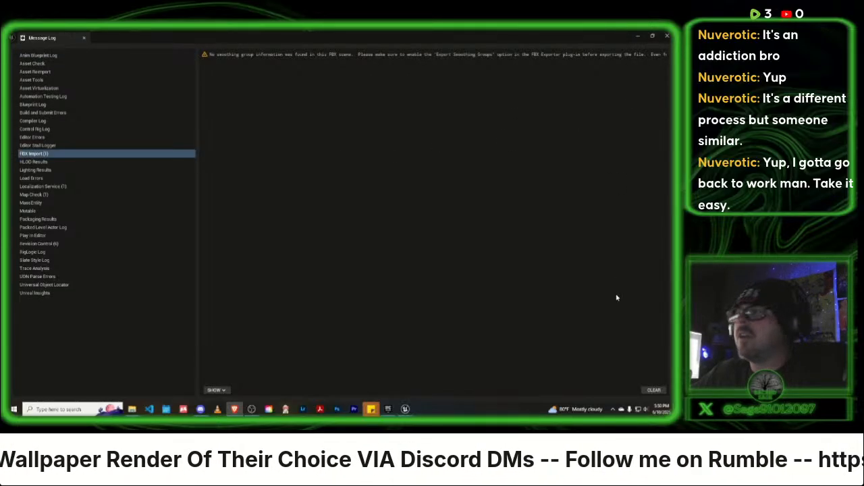
# Step: Close the import log, delete all imported MI_IvyBlackwaterGen materials from IvyBlackWaterGens, and save the project
pyautogui.click(668, 37)
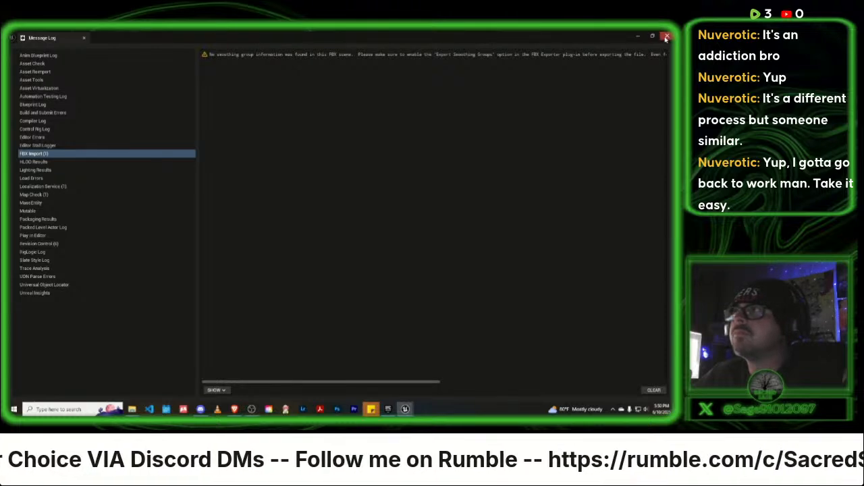
pyautogui.click(666, 37)
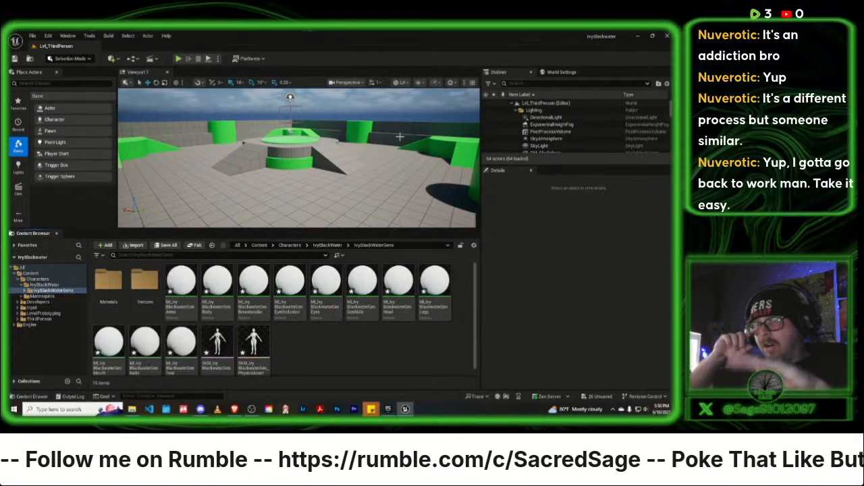
pyautogui.rightClick(182, 282)
pyautogui.click(188, 282)
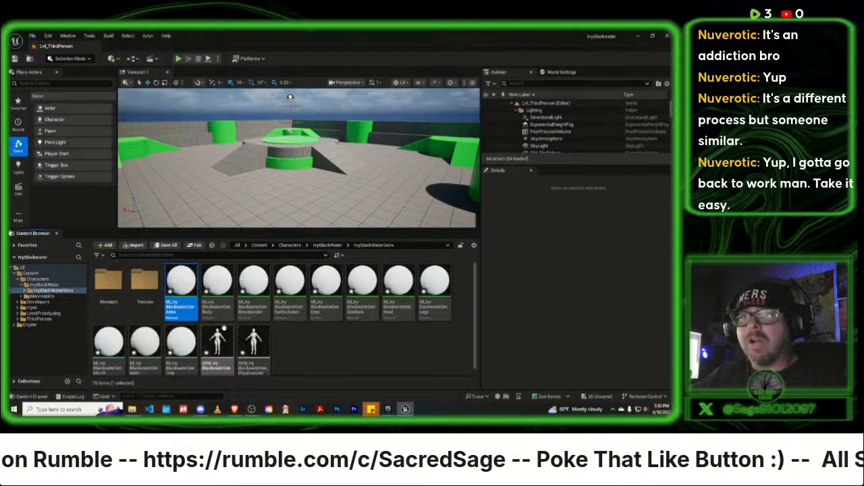
pyautogui.scroll(-1, 206, 345)
pyautogui.keyDown('shift'); pyautogui.click(196, 341); pyautogui.keyUp('shift')
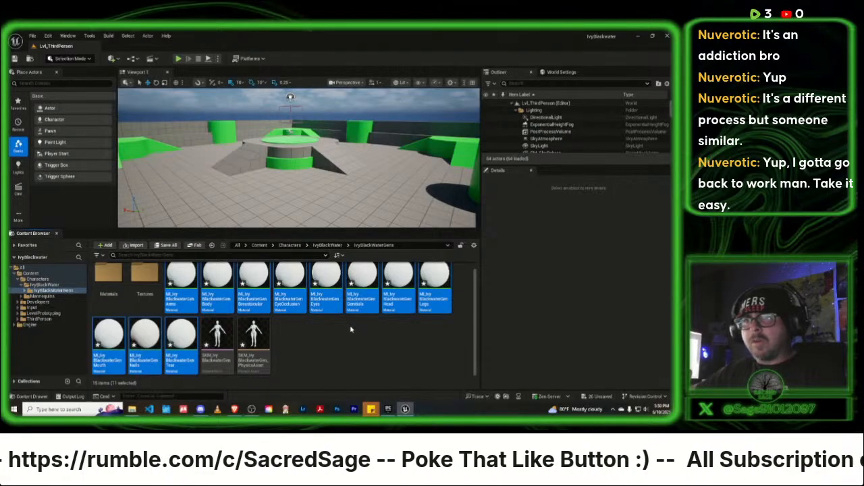
pyautogui.press('Delete')
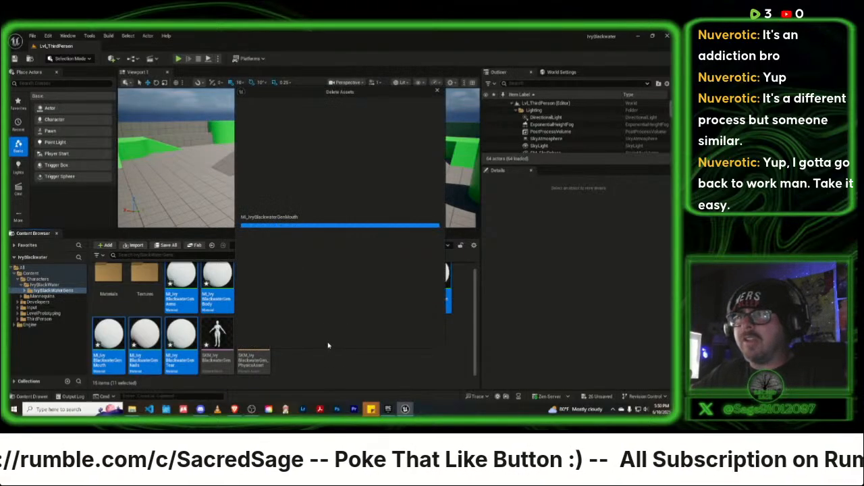
pyautogui.click(290, 336)
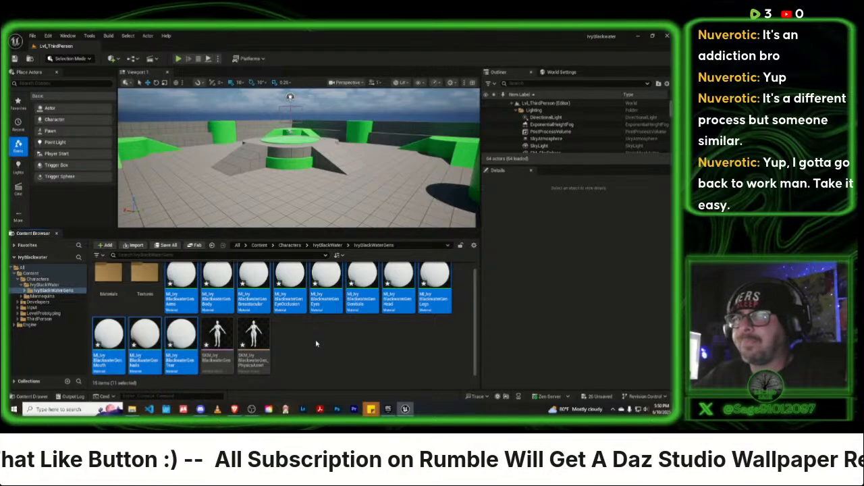
pyautogui.press('Delete')
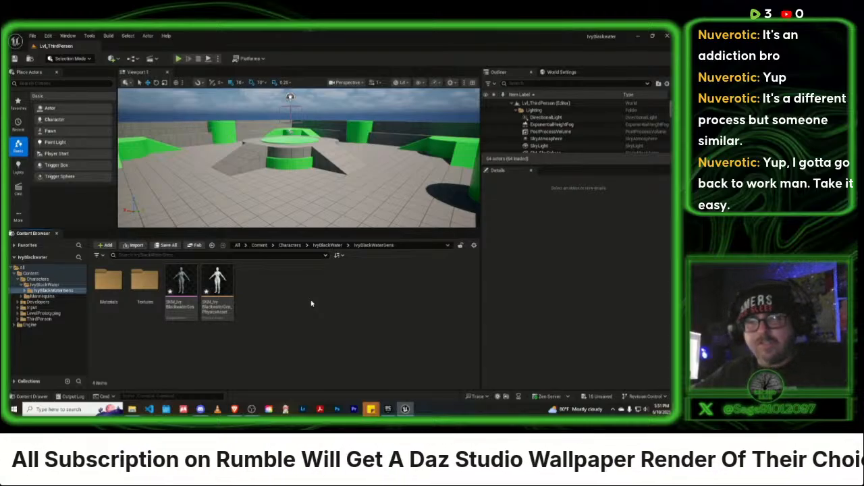
pyautogui.hotkey('ctrl', 'shift', 's')
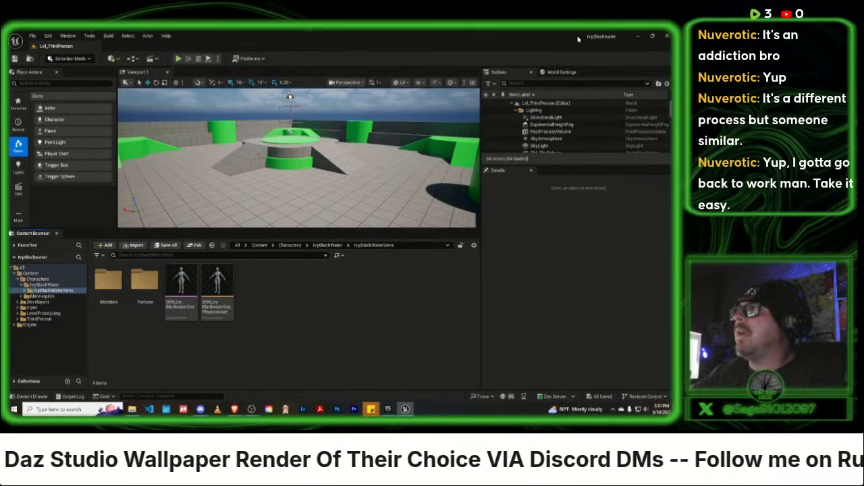
# Step: Minimize the editor and select the DazToHue folder in Unreal Engine Content inside the desktop's Release 1-8-2 folder
pyautogui.click(638, 36)
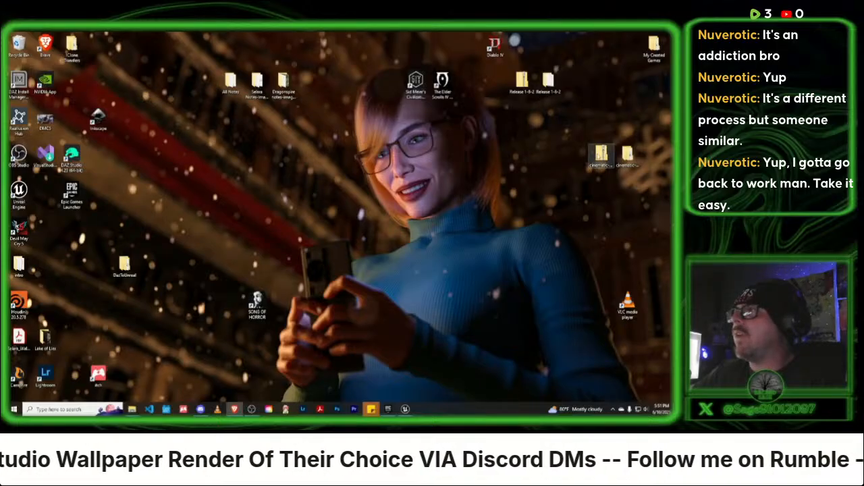
pyautogui.doubleClick(552, 85)
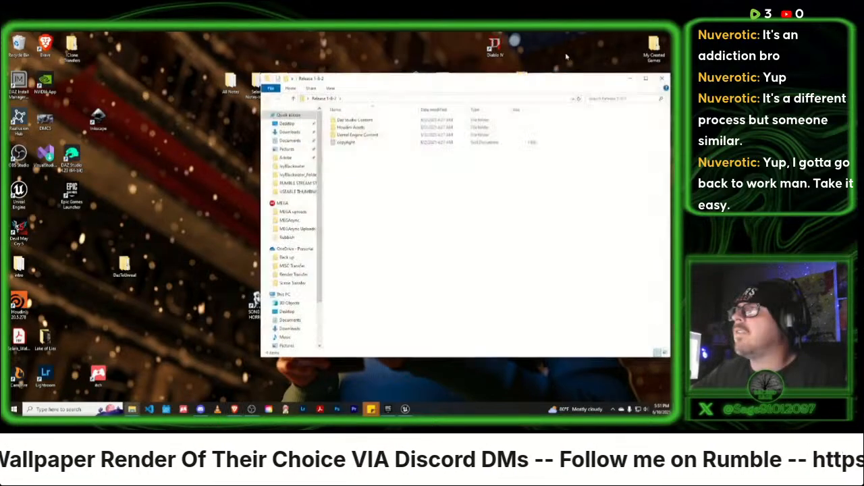
pyautogui.doubleClick(358, 135)
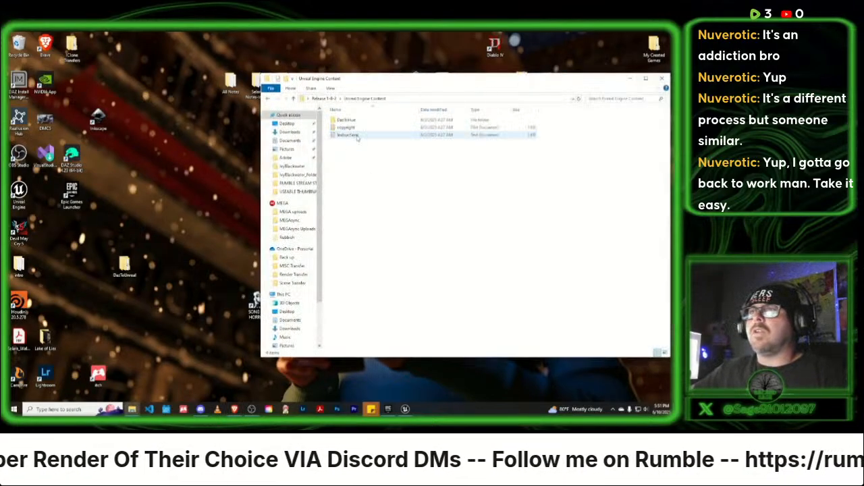
pyautogui.click(360, 123)
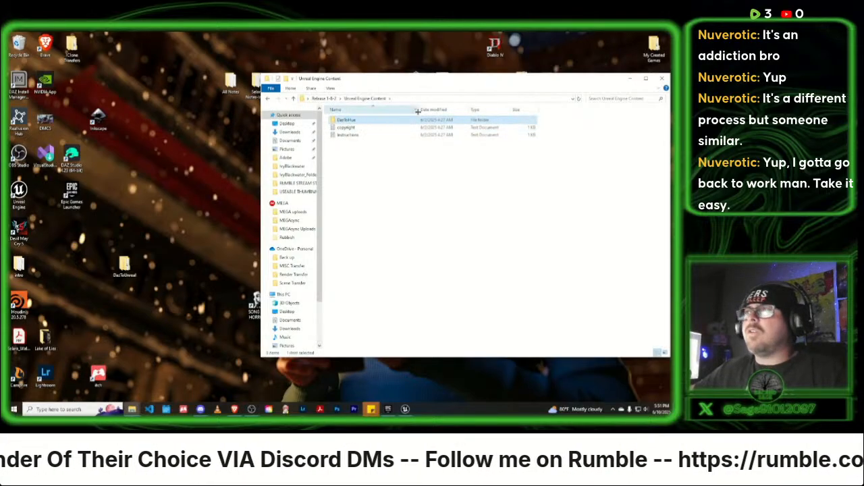
pyautogui.click(664, 79)
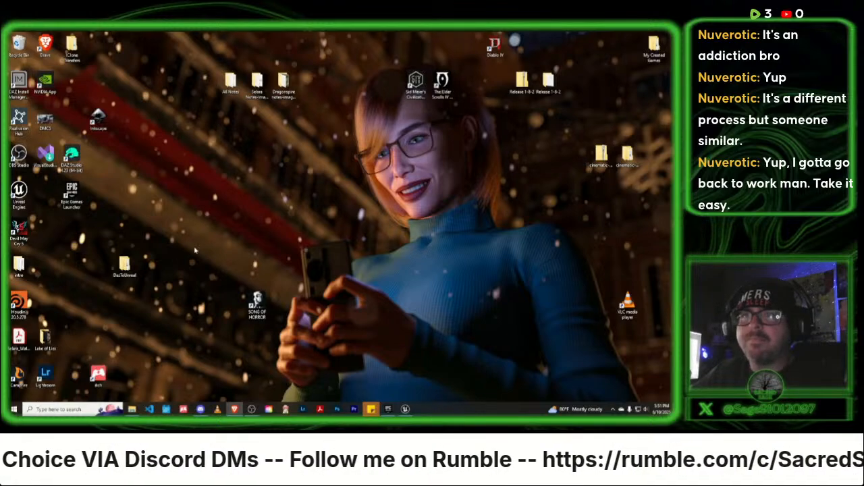
# Step: Look for the IvyBlackwater project in the PROJECTS folder of UE_5.6 on the TOSHIBA EXT drive
pyautogui.doubleClick(122, 268)
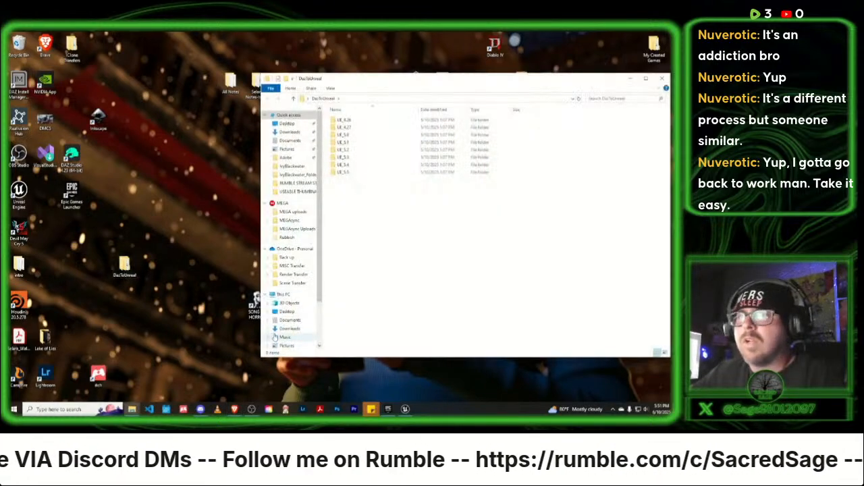
pyautogui.click(293, 326)
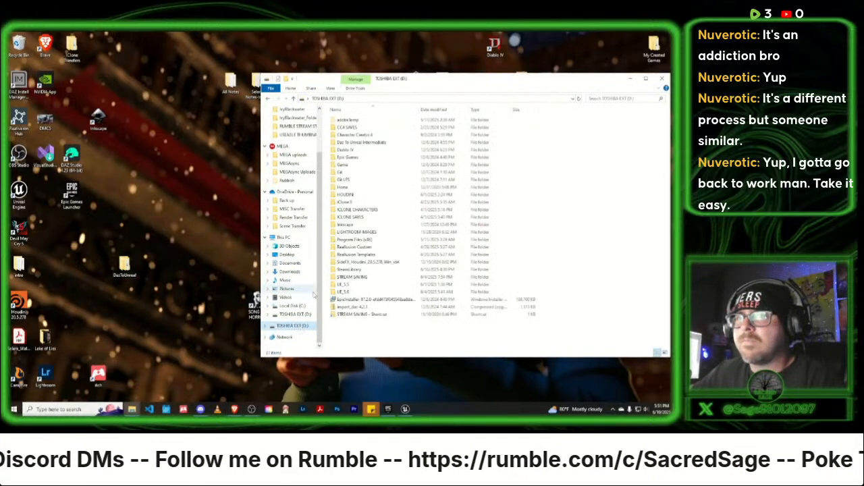
pyautogui.doubleClick(355, 293)
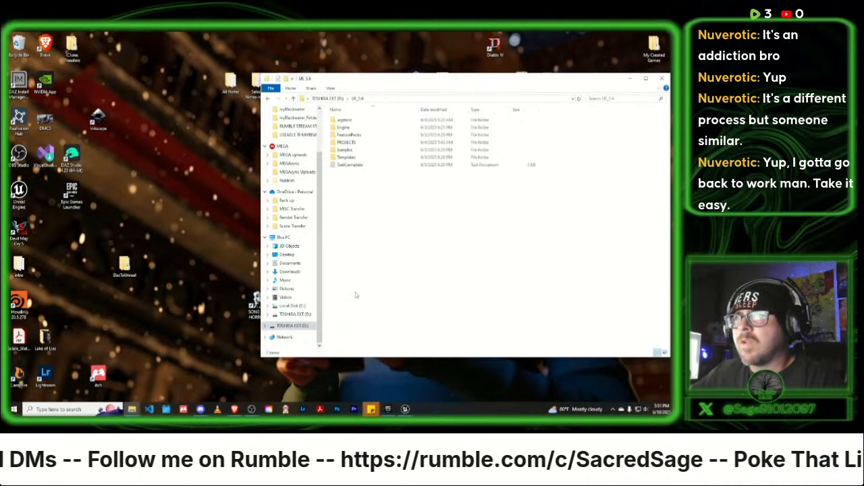
pyautogui.doubleClick(352, 144)
pyautogui.doubleClick(351, 121)
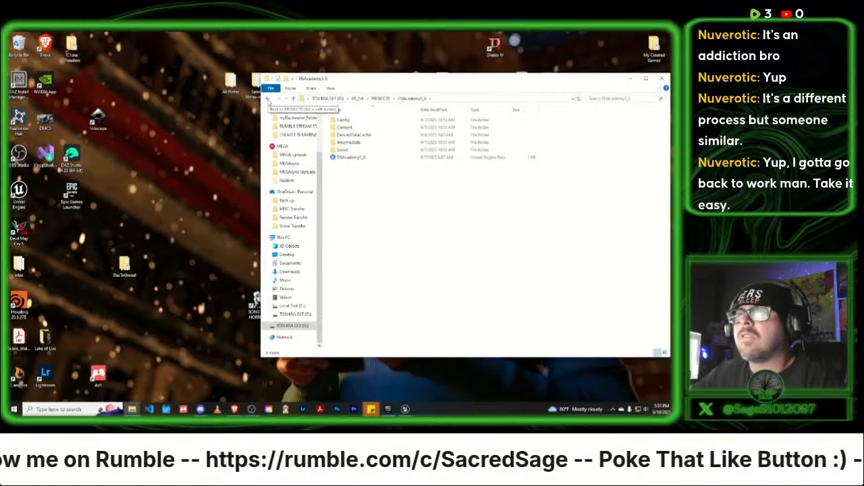
pyautogui.click(269, 99)
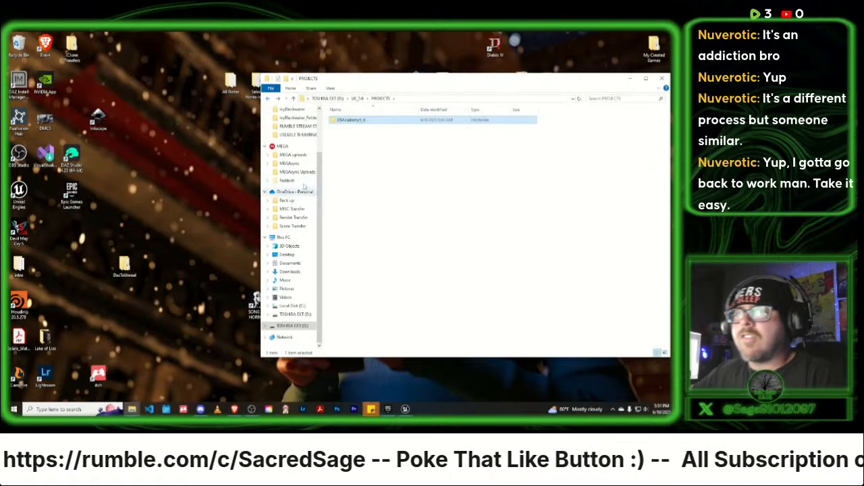
# Step: Open the Unreal Projects folder in Documents that holds the IvyBlackwater project and move its window off this screen
pyautogui.click(299, 257)
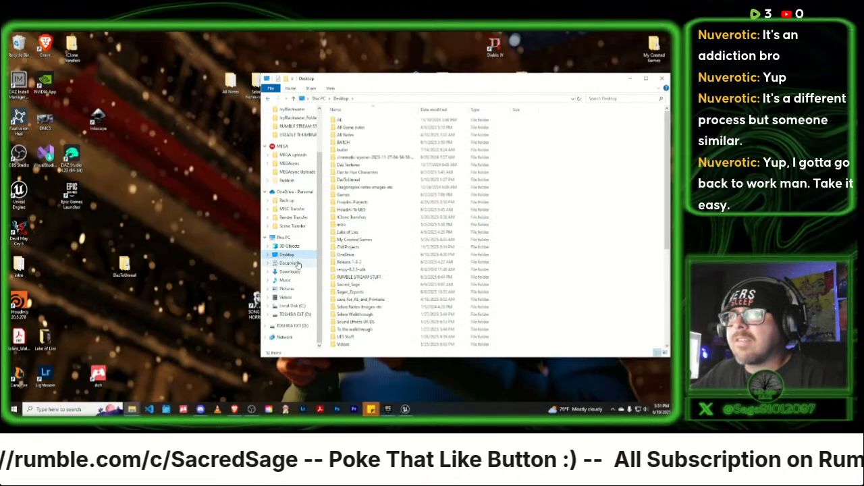
pyautogui.click(292, 263)
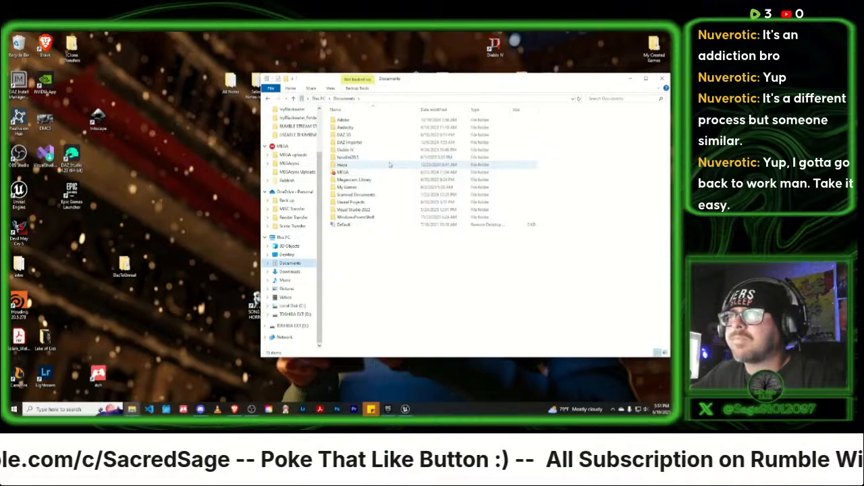
pyautogui.doubleClick(359, 203)
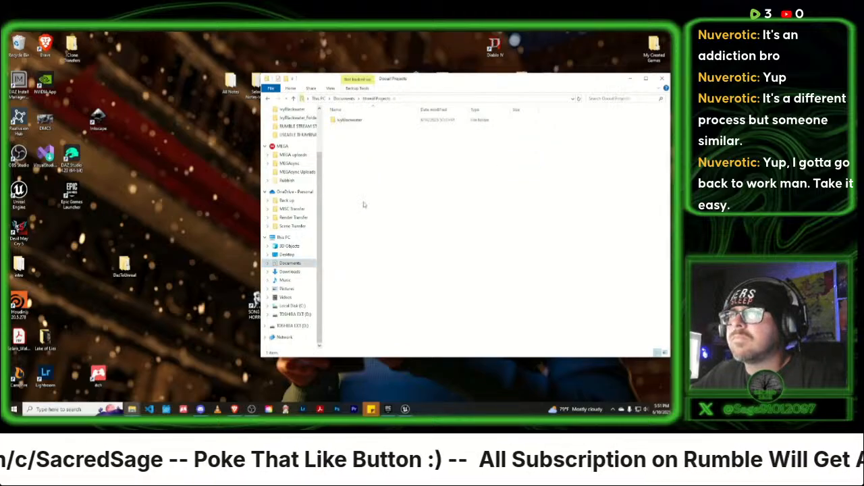
pyautogui.moveTo(425, 81); pyautogui.dragTo(670, 81)
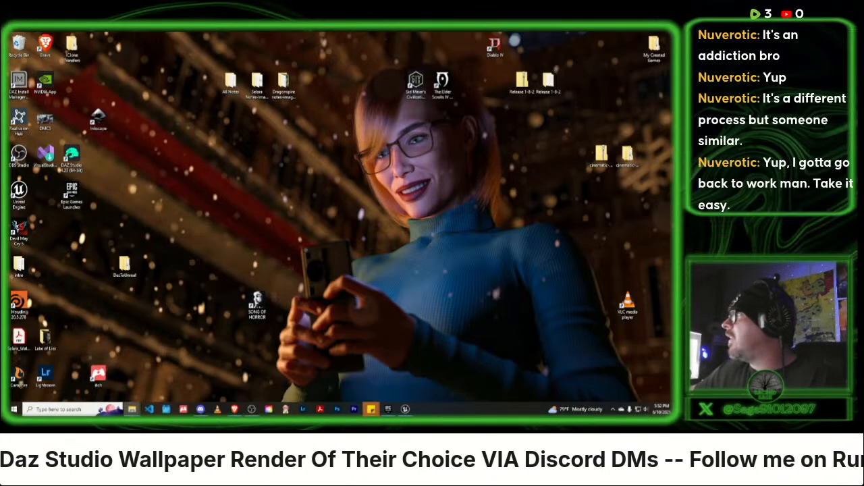
# Step: Switch back to Unreal Editor and open the Eyes folder inside DazToHue's Common Materials
pyautogui.click(406, 409)
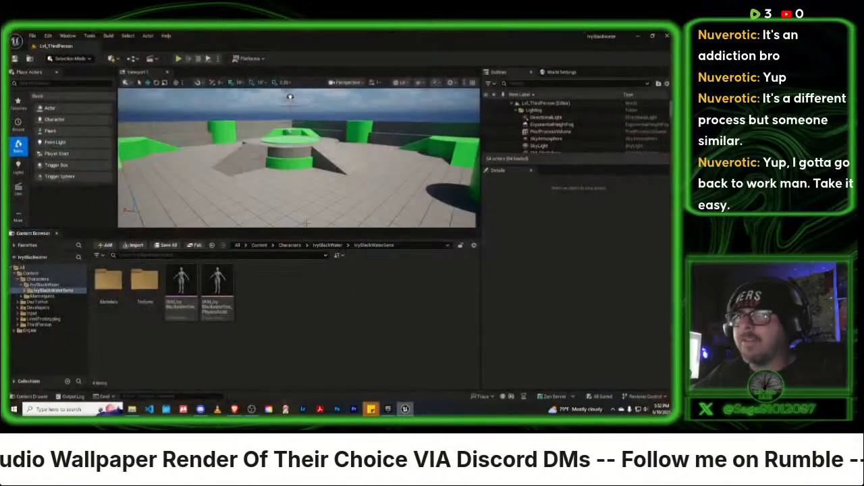
pyautogui.doubleClick(40, 303)
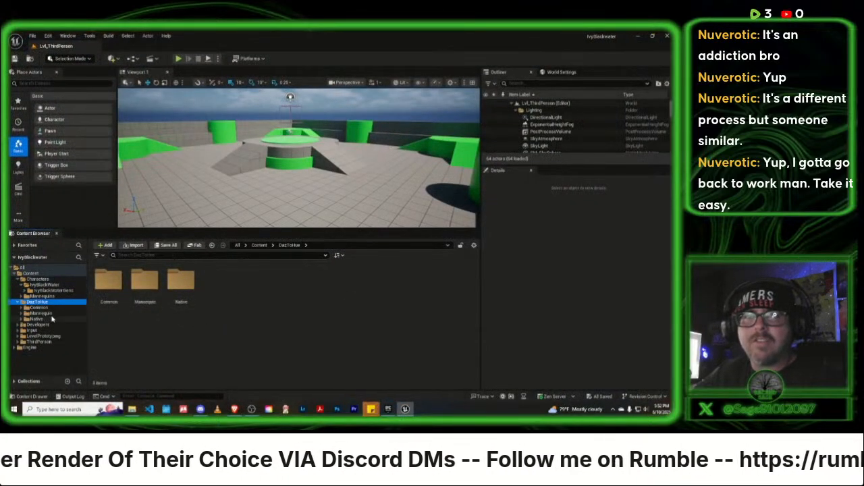
pyautogui.doubleClick(108, 282)
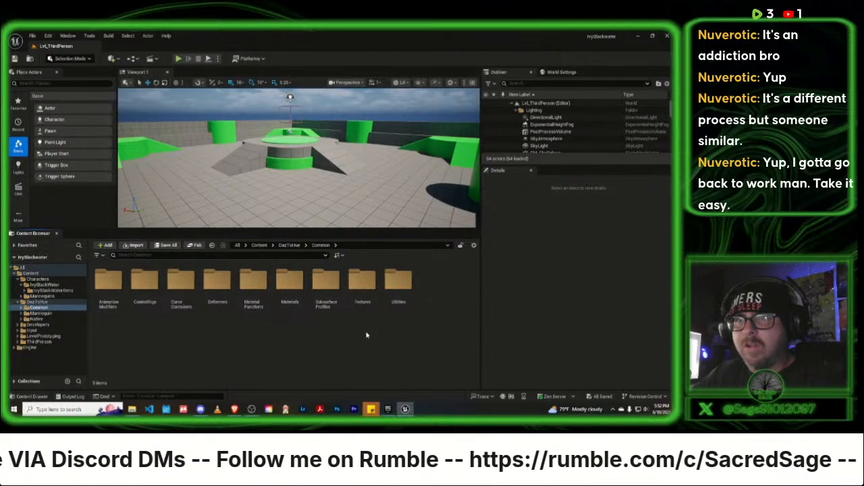
pyautogui.doubleClick(293, 291)
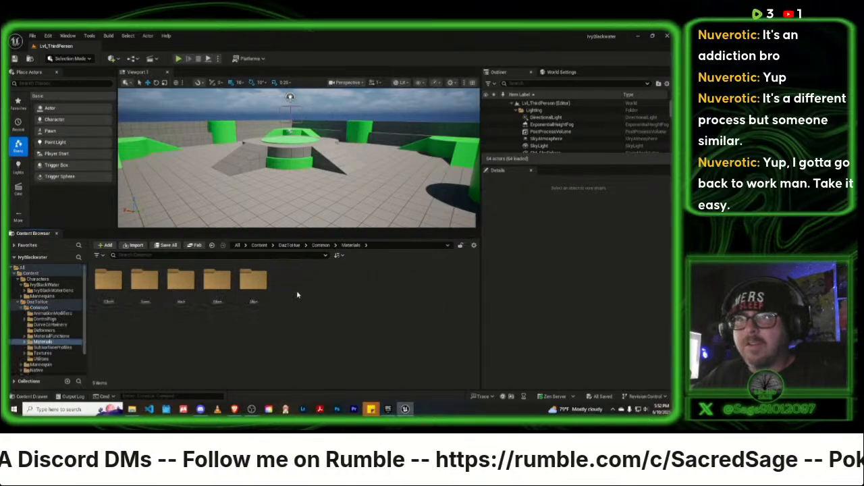
pyautogui.doubleClick(148, 291)
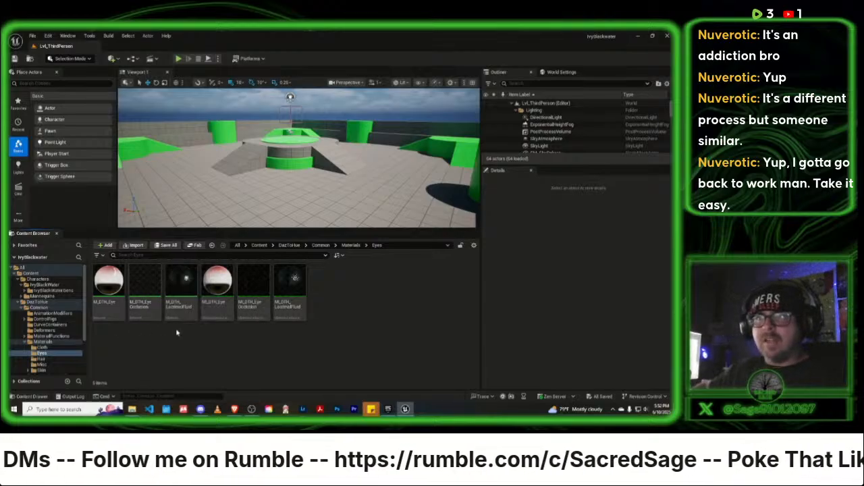
# Step: Copy MI_DTH_Eye, MI_DTH_EyeOcclusion and MI_DTH_LacrimalFluid from the Eyes folder into the Materials folder of IvyBlackWaterGens
pyautogui.click(217, 283)
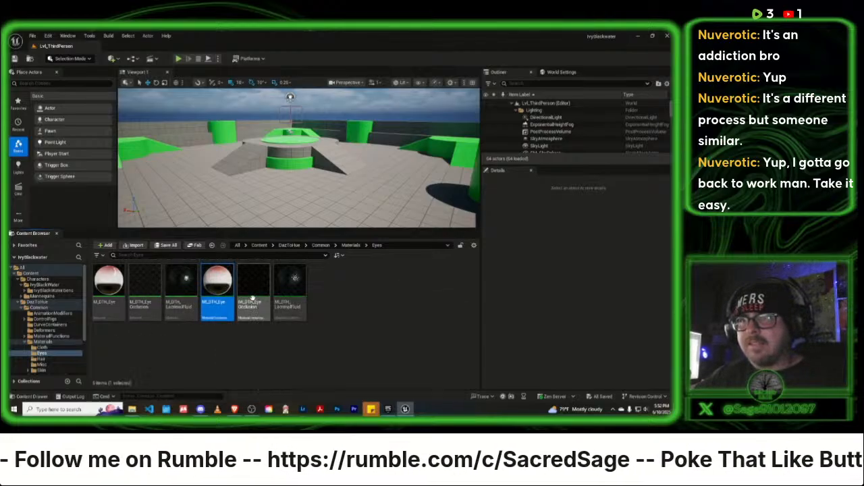
pyautogui.keyDown('ctrl'); pyautogui.click(253, 297); pyautogui.keyUp('ctrl')
pyautogui.keyDown('ctrl'); pyautogui.click(294, 304); pyautogui.keyUp('ctrl')
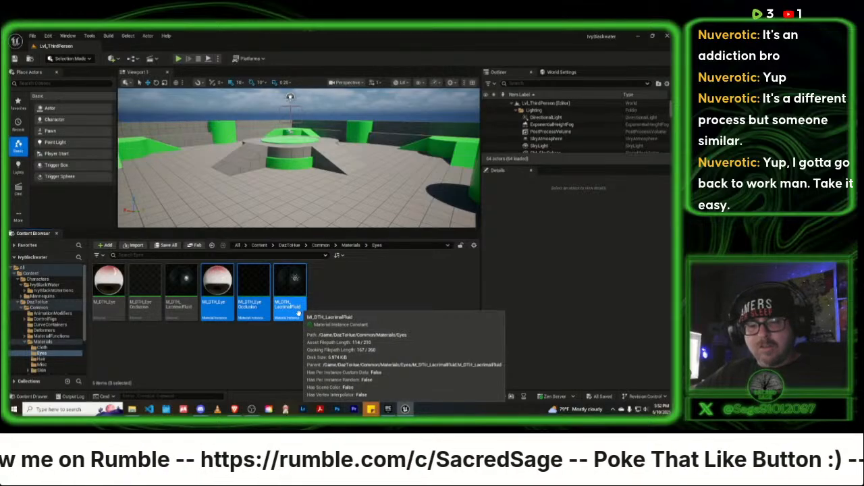
pyautogui.click(57, 291)
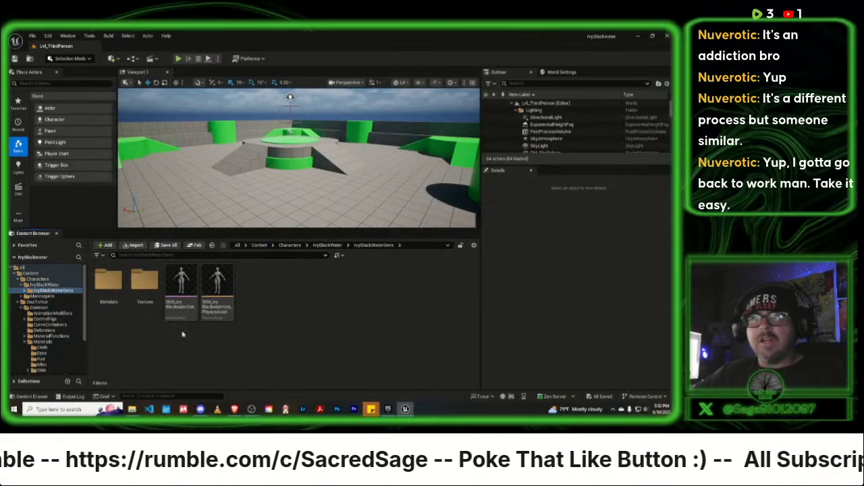
pyautogui.doubleClick(108, 282)
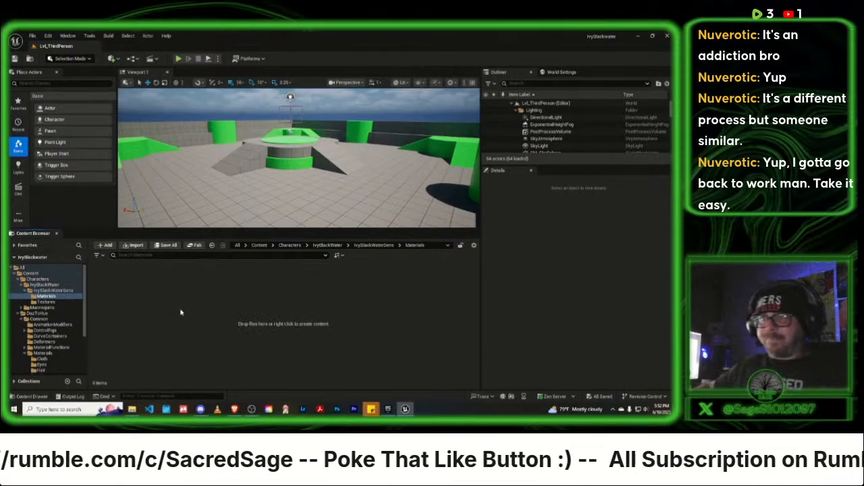
pyautogui.hotkey('ctrl', 'v')
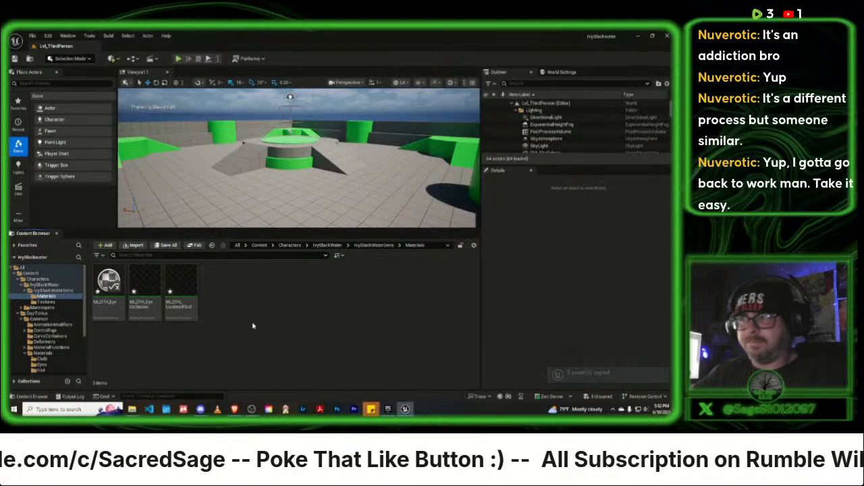
# Step: Open the SKM_IvyBlackwaterGen skeletal mesh from the IvyBlackWaterGens folder in its editor
pyautogui.click(54, 291)
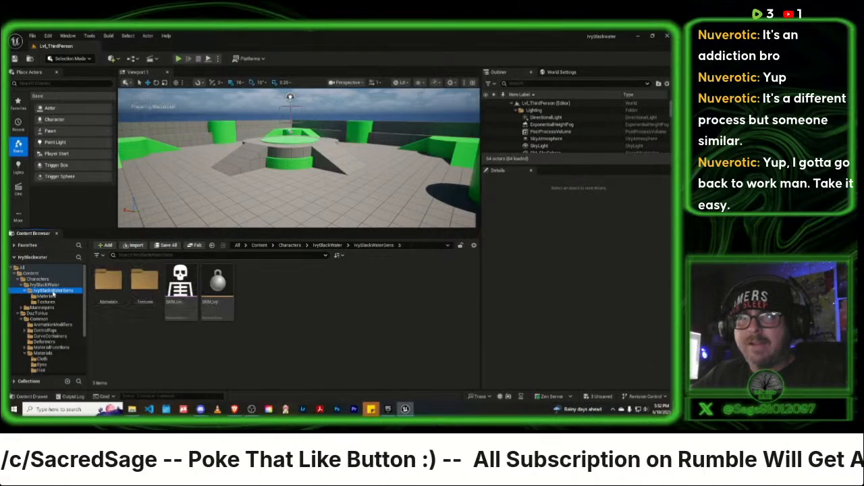
pyautogui.click(185, 278)
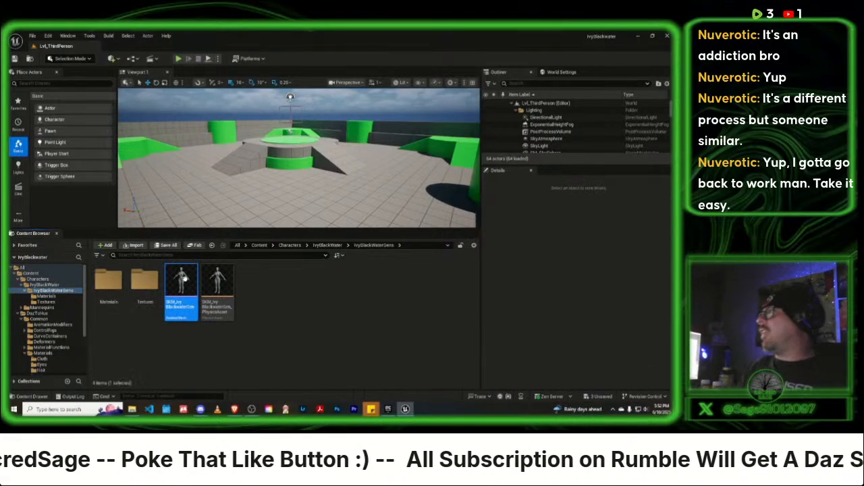
pyautogui.doubleClick(185, 279)
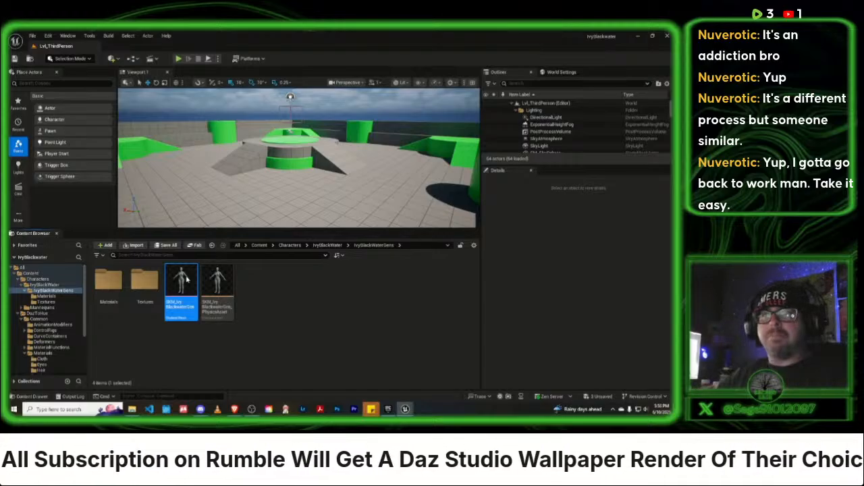
pyautogui.doubleClick(187, 281)
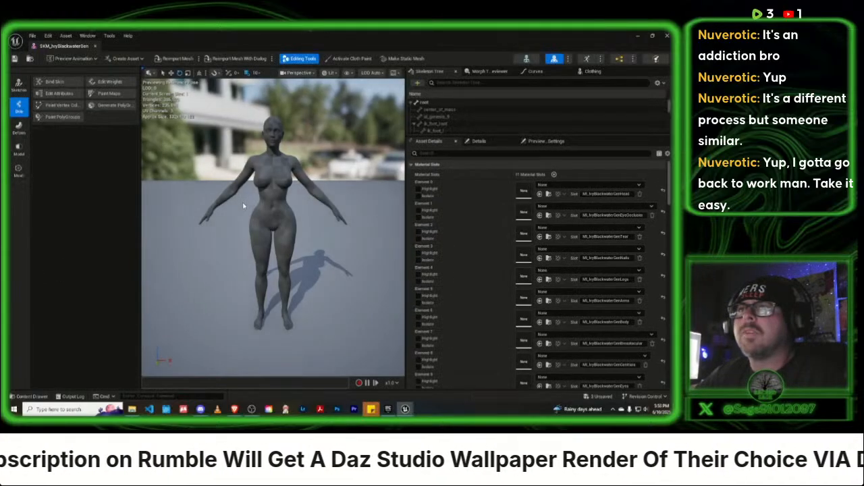
pyautogui.scroll(3, 281, 146)
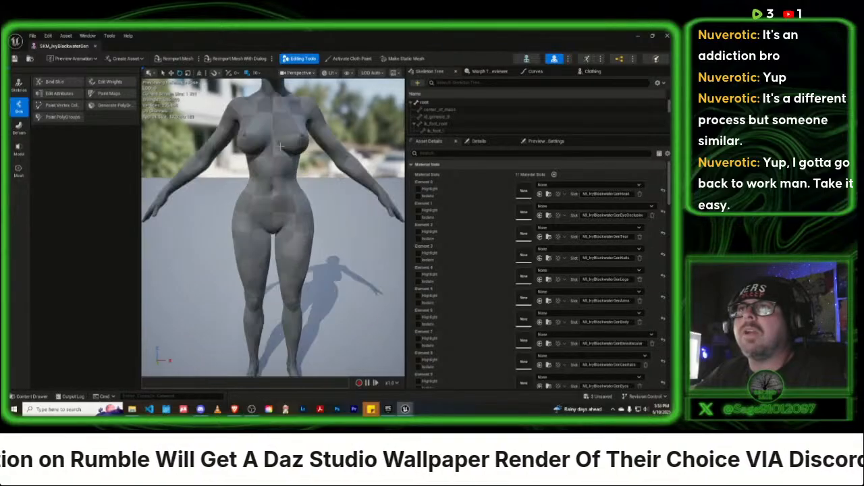
pyautogui.moveTo(293, 143); pyautogui.dragTo(312, 90, button='middle')
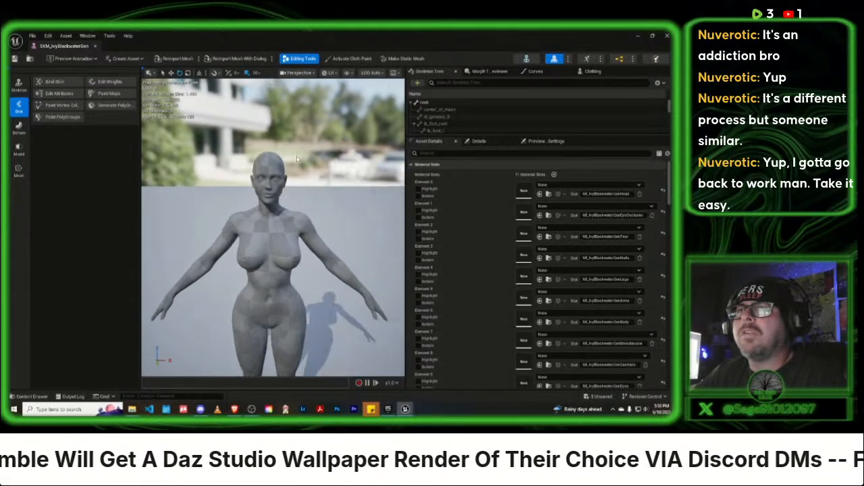
pyautogui.scroll(5, 296, 159)
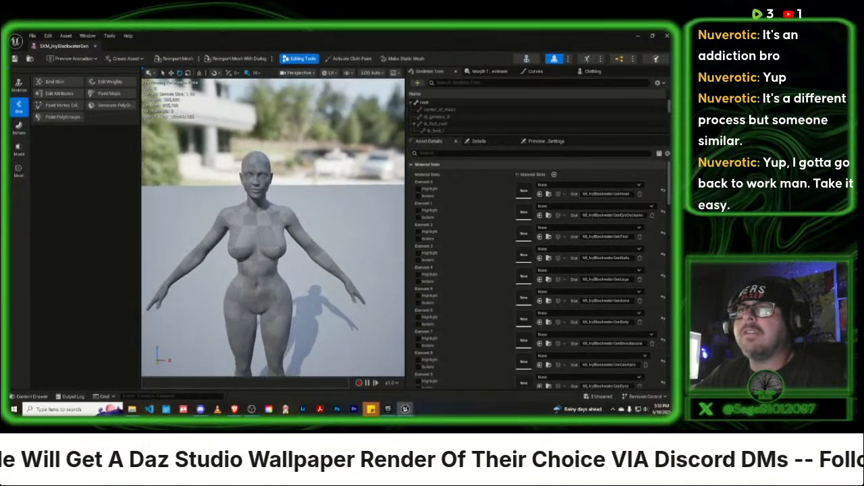
pyautogui.scroll(2, 274, 228)
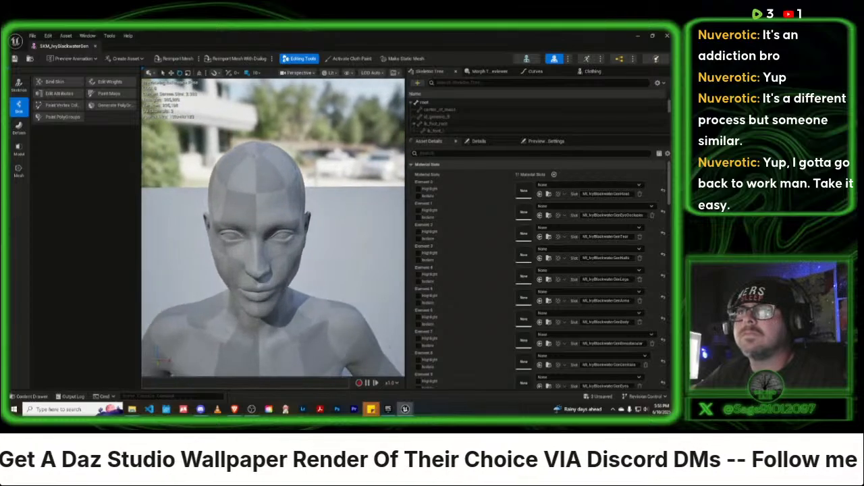
pyautogui.moveTo(297, 184); pyautogui.dragTo(297, 223, button='middle')
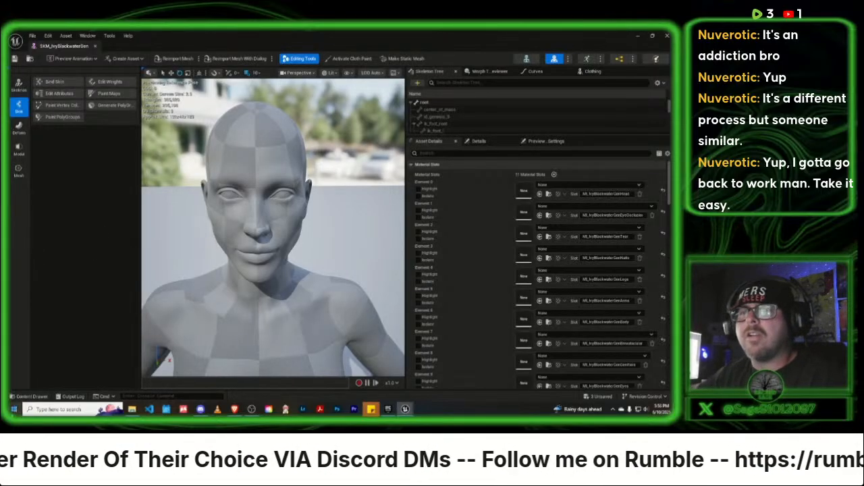
# Step: Assign MI_DTH_EyeOcclusion from the character's Materials folder to the mesh's Element 1 eye occlusion material slot
pyautogui.click(39, 397)
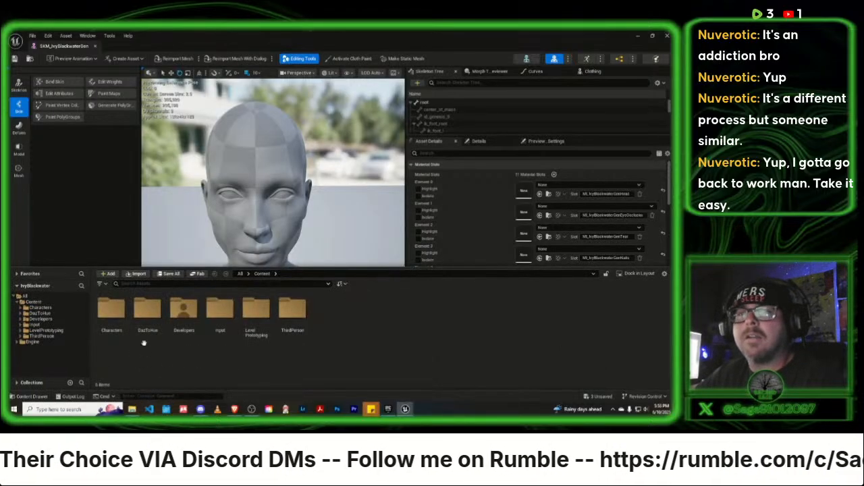
pyautogui.click(45, 308)
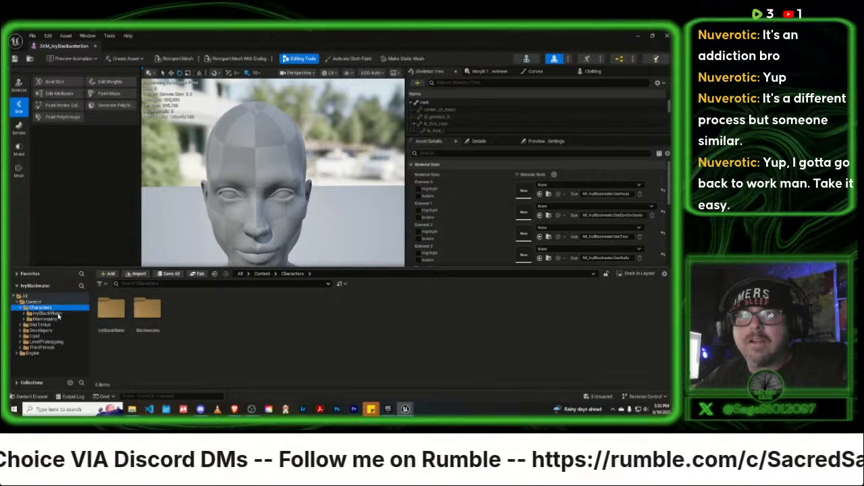
pyautogui.click(57, 314)
pyautogui.doubleClick(109, 310)
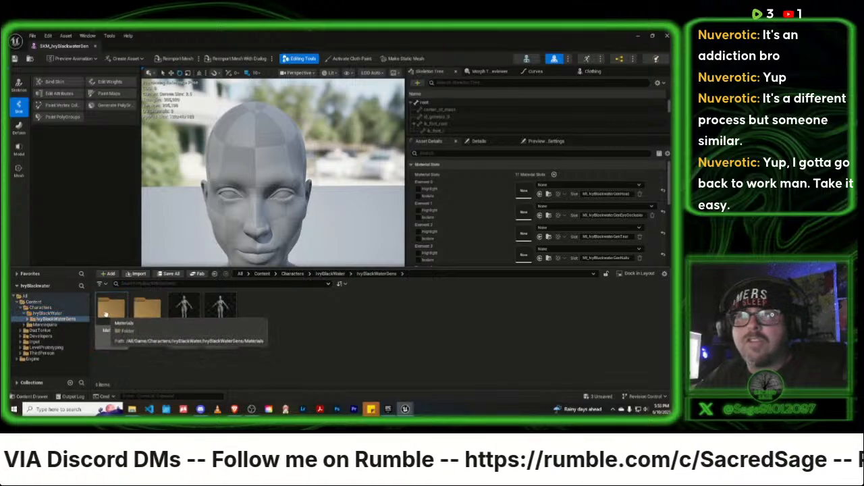
pyautogui.doubleClick(107, 312)
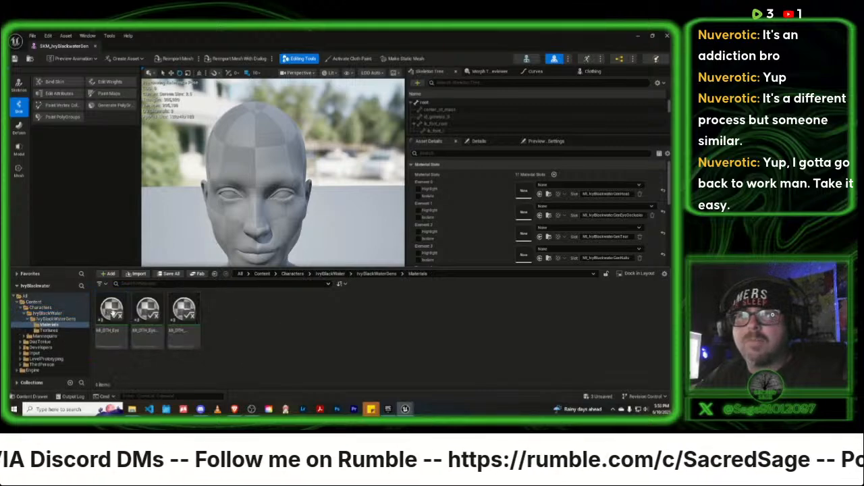
pyautogui.click(157, 316)
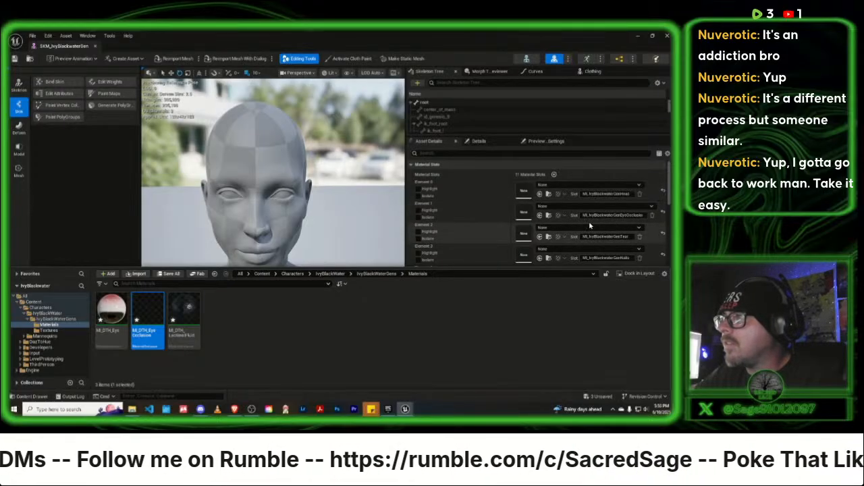
pyautogui.click(540, 217)
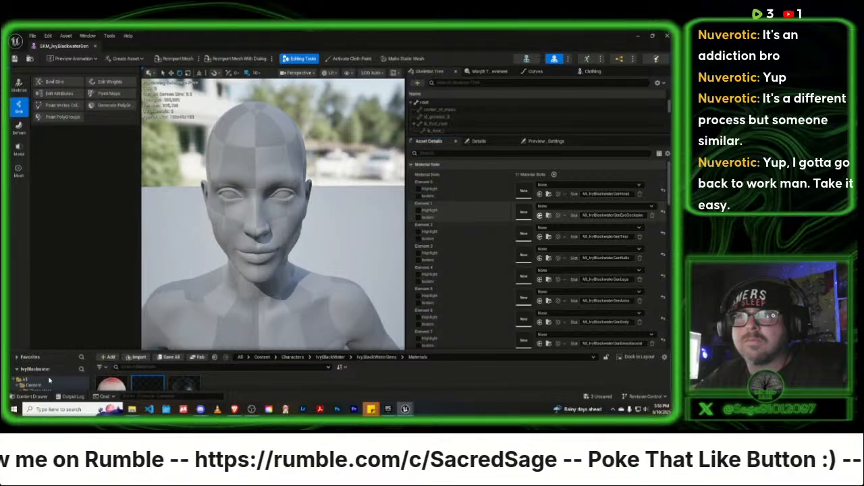
# Step: Assign MI_DTH_LacrimalFluid from the character's Materials folder to the mesh's Element 2 tear material slot
pyautogui.click(32, 396)
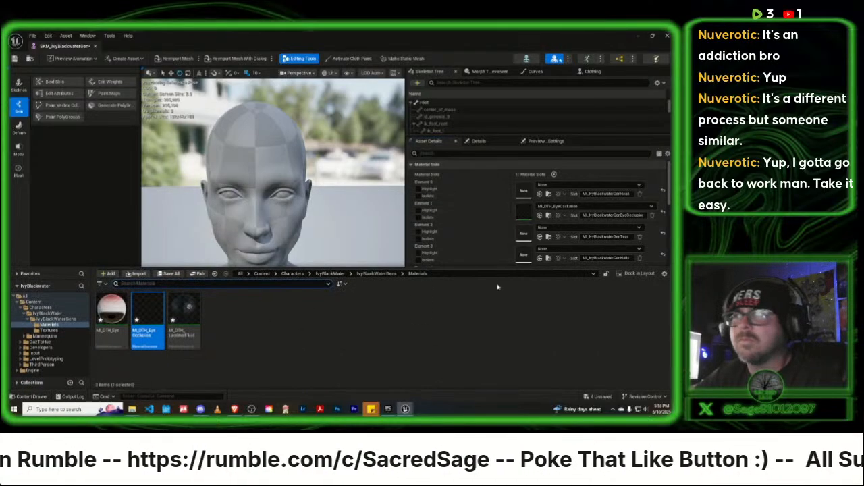
pyautogui.click(185, 312)
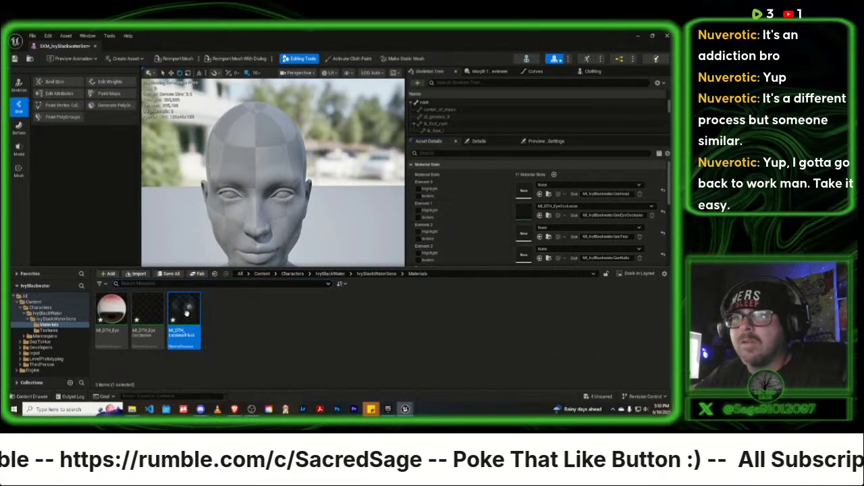
pyautogui.click(539, 237)
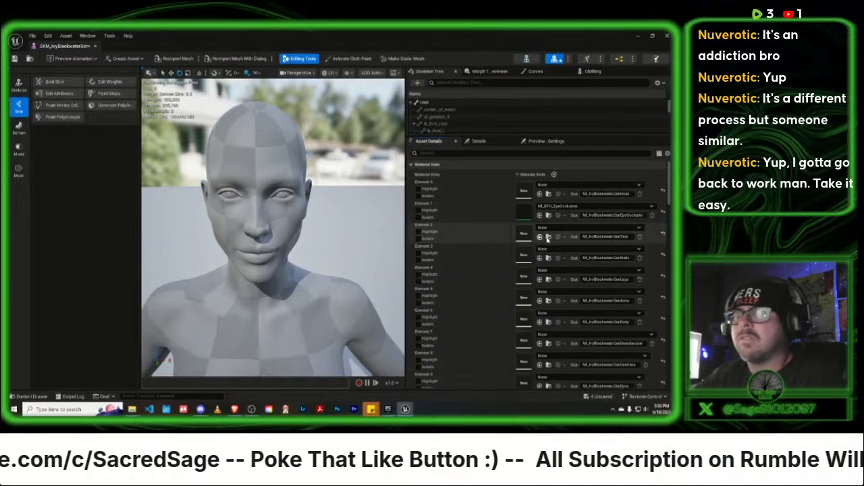
# Step: Assign MI_DTH_Eye from the character's Materials folder to the mesh's Element 9 eyes material slot
pyautogui.scroll(-2, 575, 297)
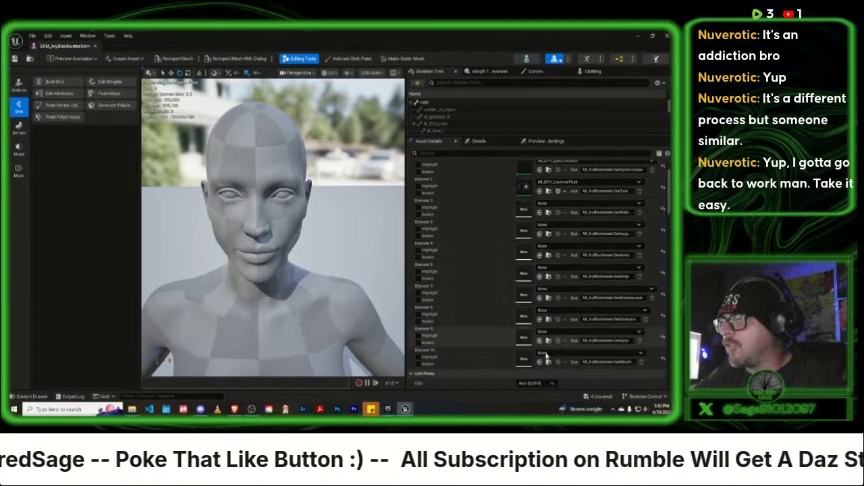
pyautogui.click(32, 397)
pyautogui.click(112, 314)
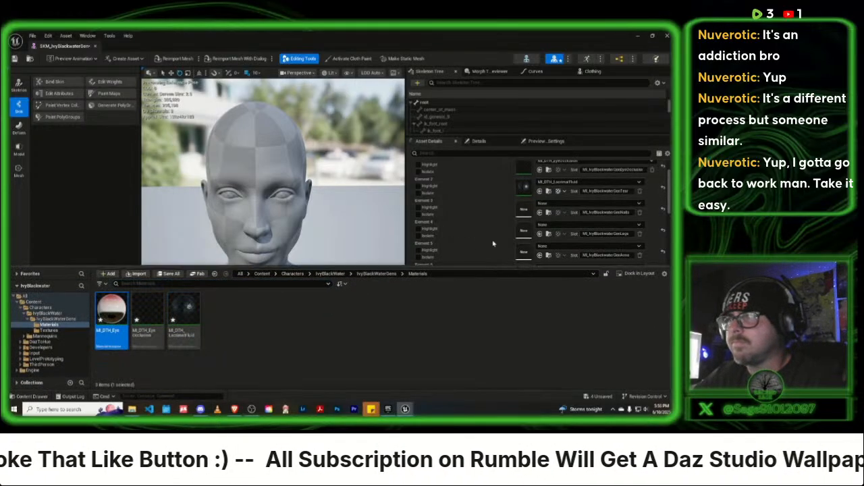
pyautogui.scroll(-1, 560, 224)
pyautogui.scroll(-3, 564, 223)
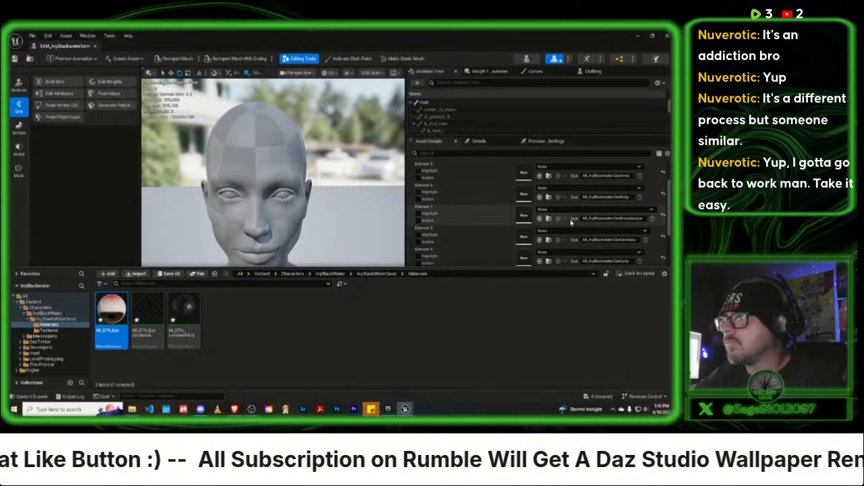
pyautogui.scroll(-1, 570, 224)
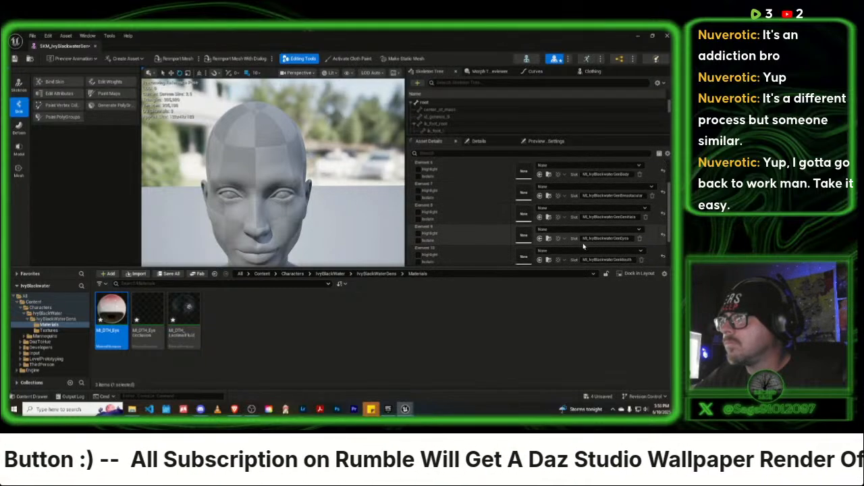
pyautogui.click(539, 239)
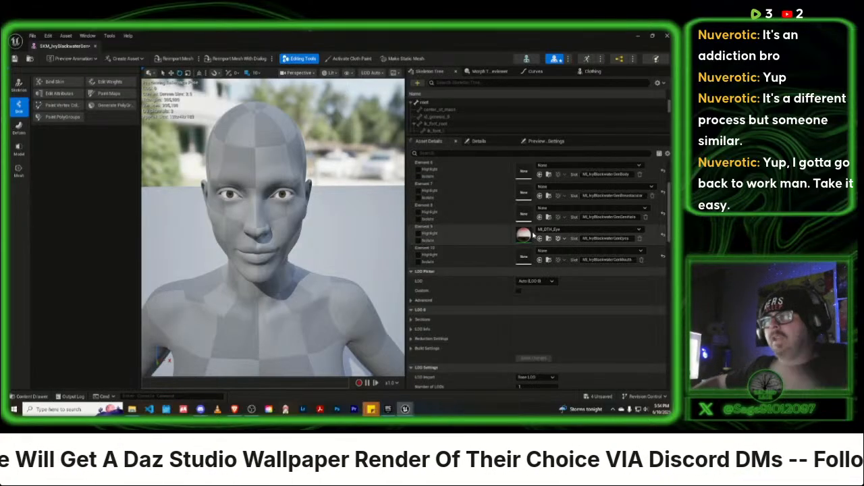
# Step: Review the mesh's unassigned material slots and open the Skin folder inside DazToHue's Common Materials
pyautogui.click(25, 395)
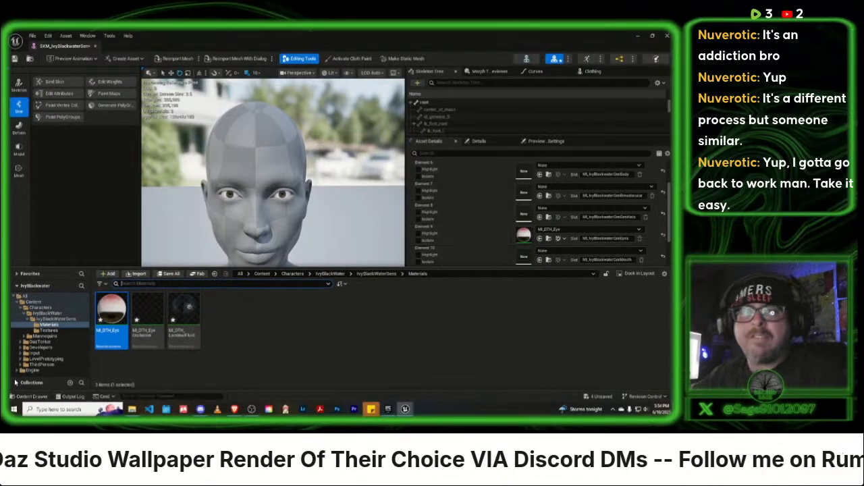
pyautogui.click(239, 358)
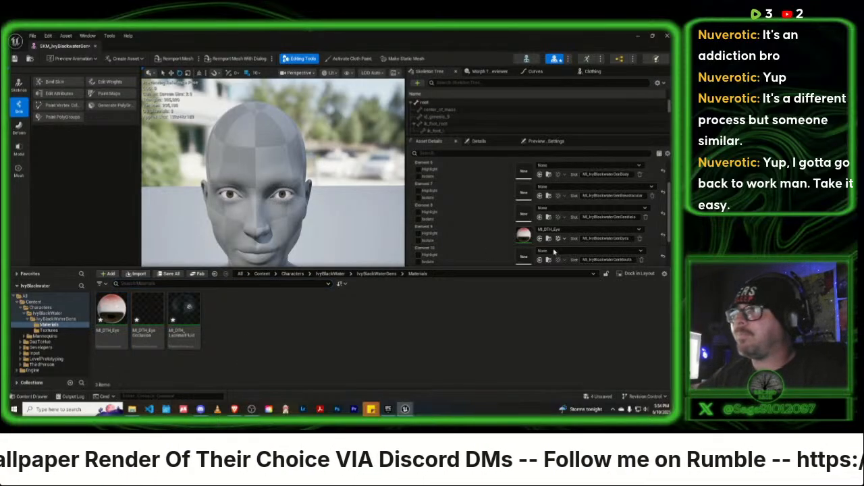
pyautogui.scroll(5, 553, 251)
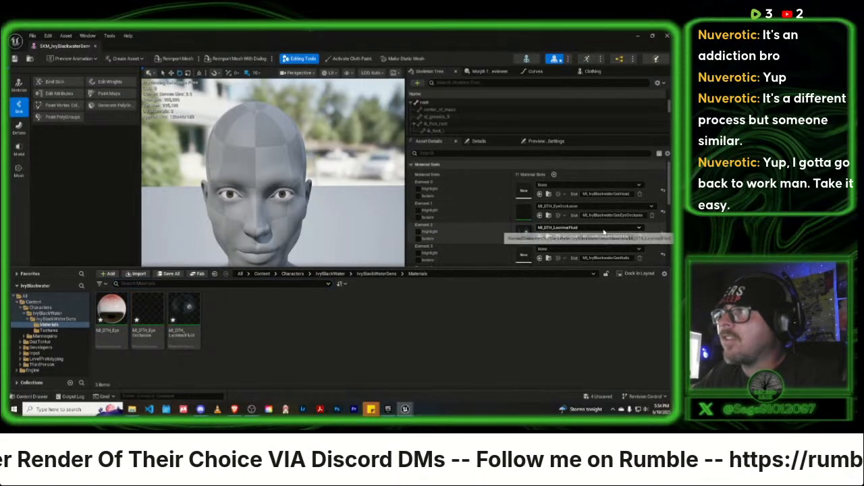
pyautogui.scroll(-2, 603, 233)
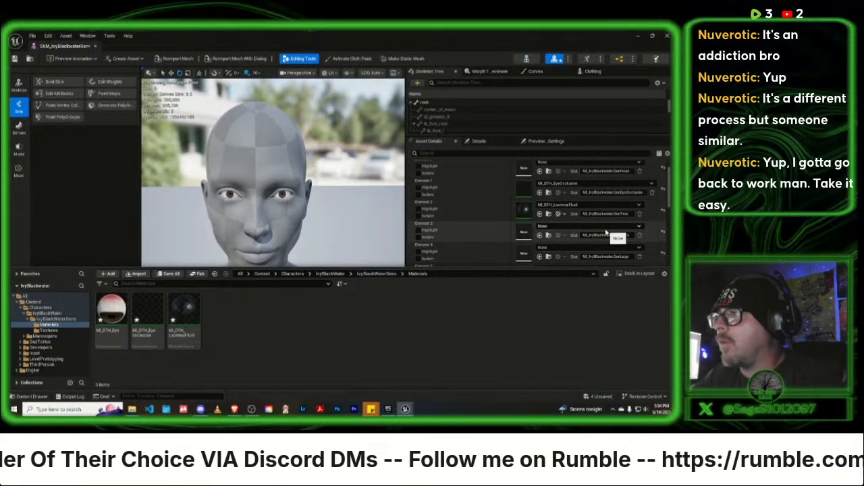
pyautogui.scroll(-1, 605, 232)
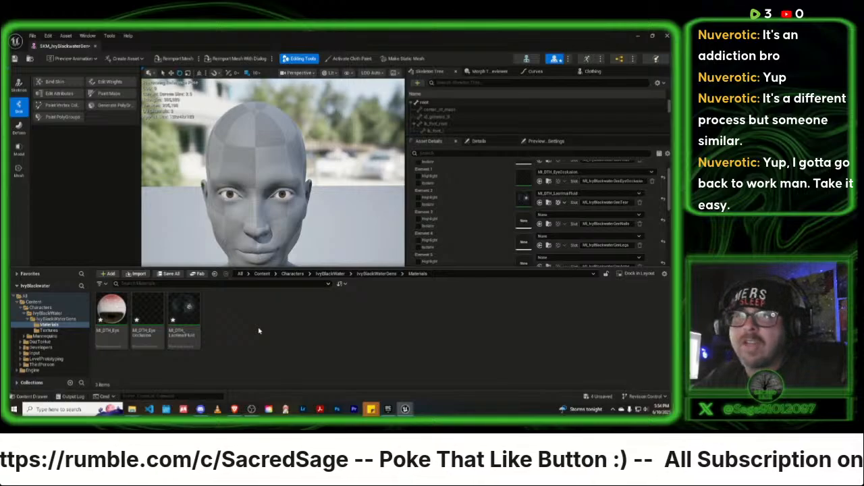
pyautogui.doubleClick(43, 343)
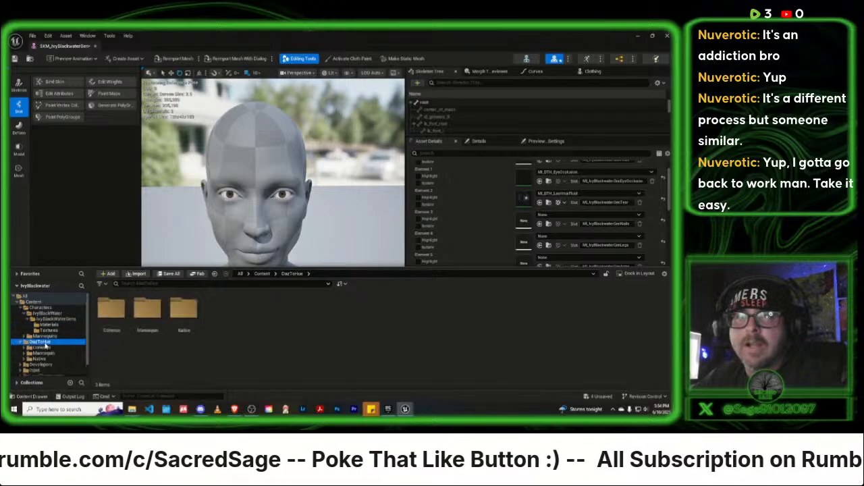
pyautogui.doubleClick(111, 311)
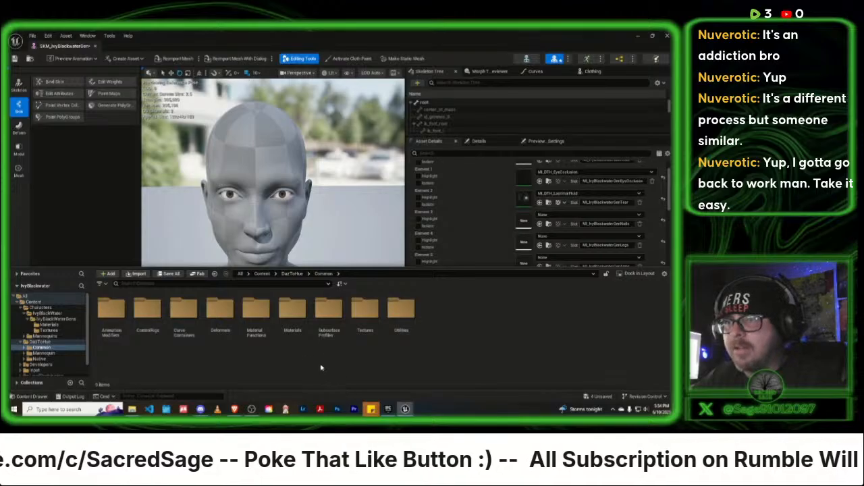
pyautogui.doubleClick(298, 312)
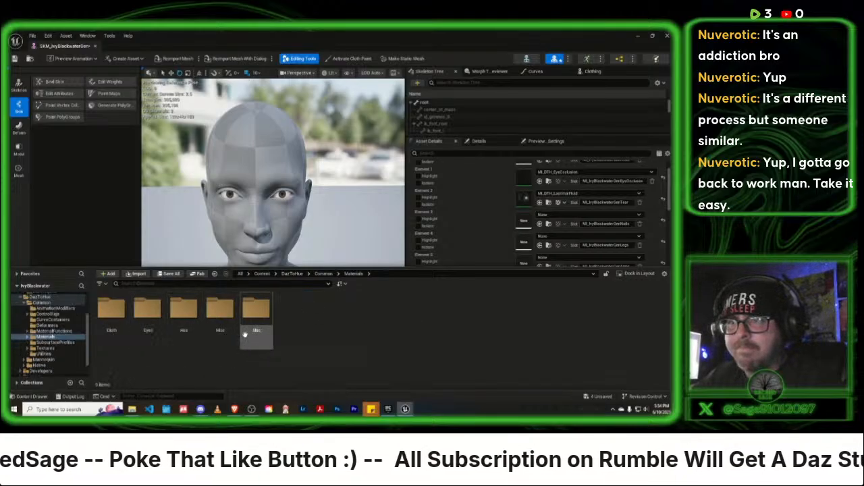
pyautogui.doubleClick(257, 311)
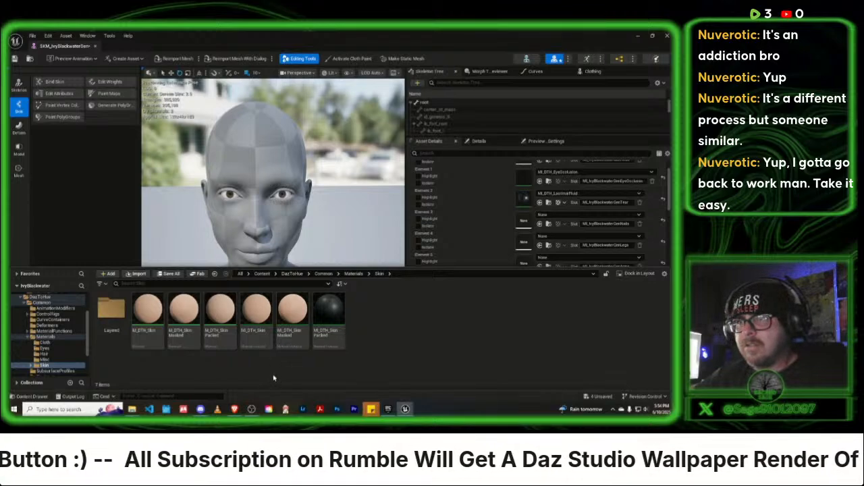
# Step: Copy the MI_DTH_Skin and MI_DTH_SkinMasked material instances from the Skin folder into the Materials folder of IvyBlackWaterGens
pyautogui.click(258, 314)
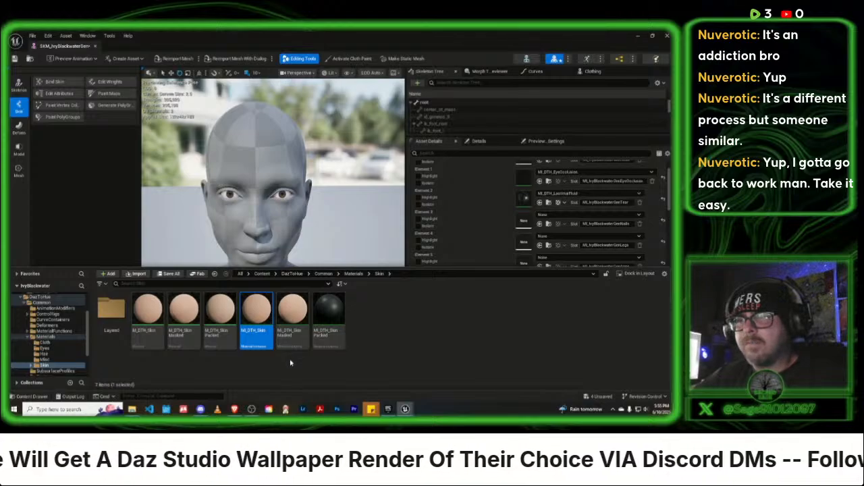
pyautogui.keyDown('ctrl'); pyautogui.click(296, 341); pyautogui.keyUp('ctrl')
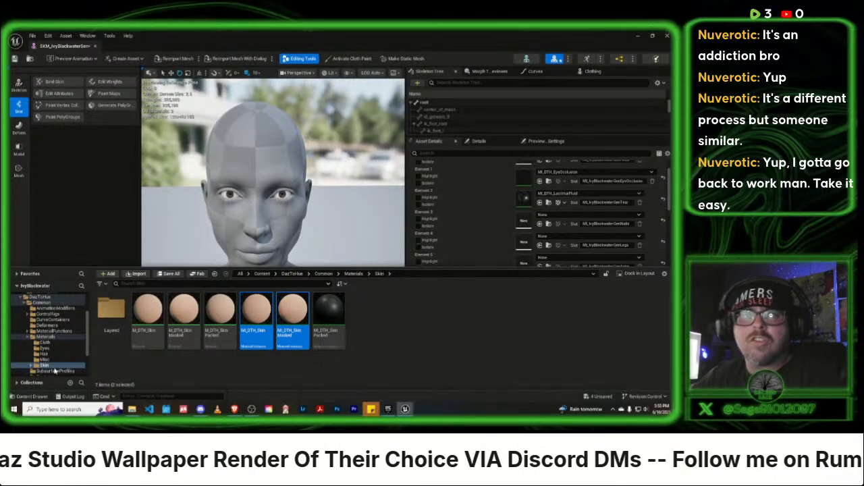
pyautogui.scroll(3, 58, 328)
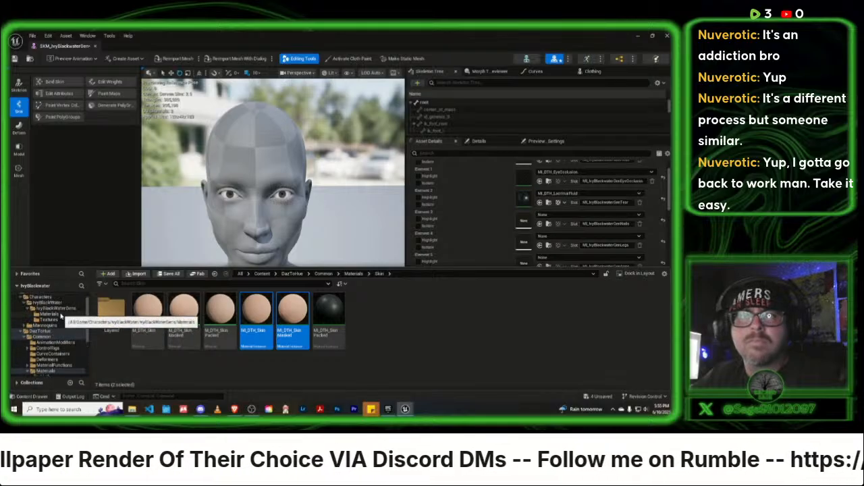
pyautogui.click(61, 315)
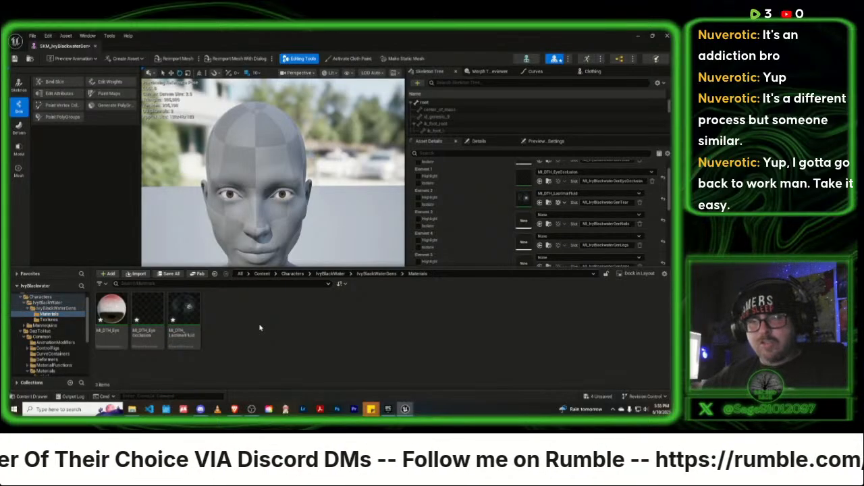
pyautogui.hotkey('ctrl', 'v')
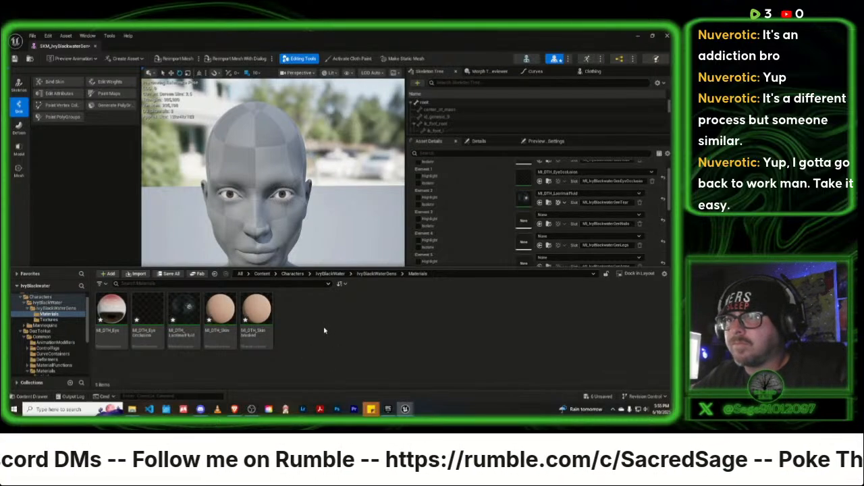
# Step: Create a new material instance named IvyHead in the character's Materials folder
pyautogui.rightClick(324, 330)
pyautogui.click(307, 319)
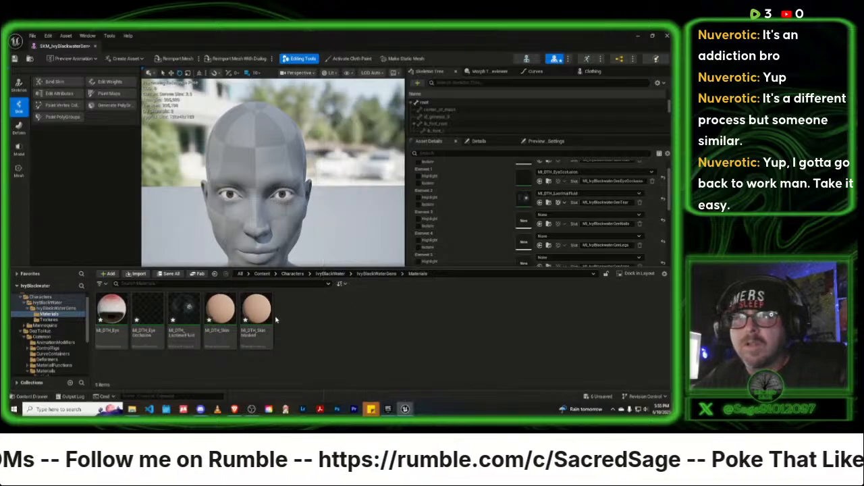
pyautogui.rightClick(327, 334)
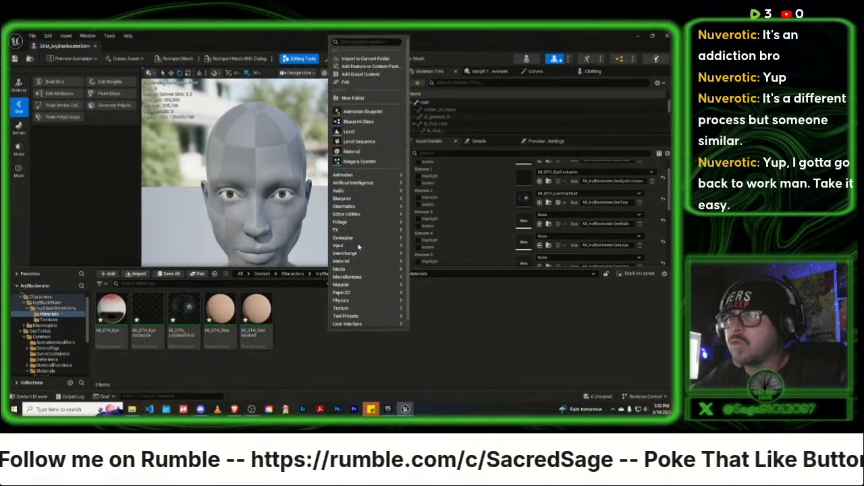
pyautogui.moveTo(363, 301)
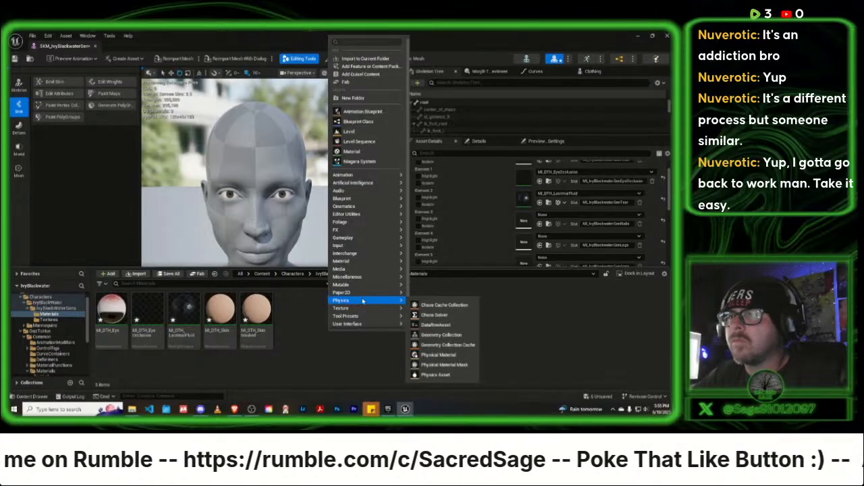
pyautogui.moveTo(356, 265)
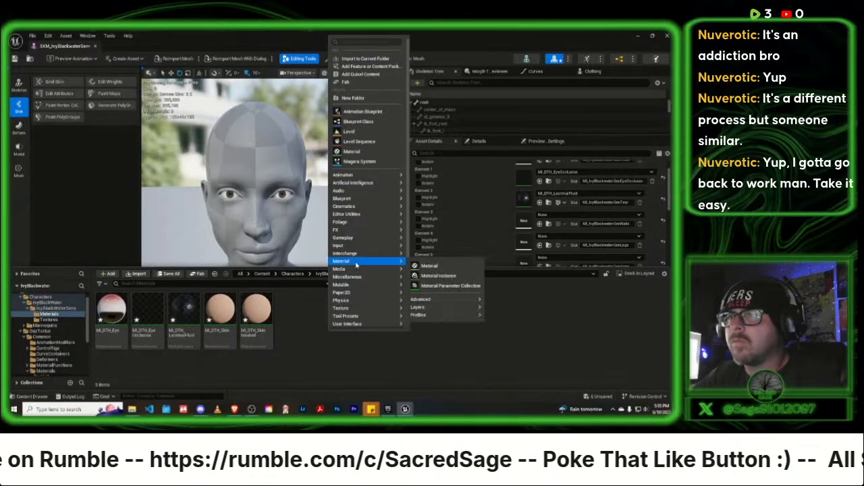
pyautogui.click(439, 276)
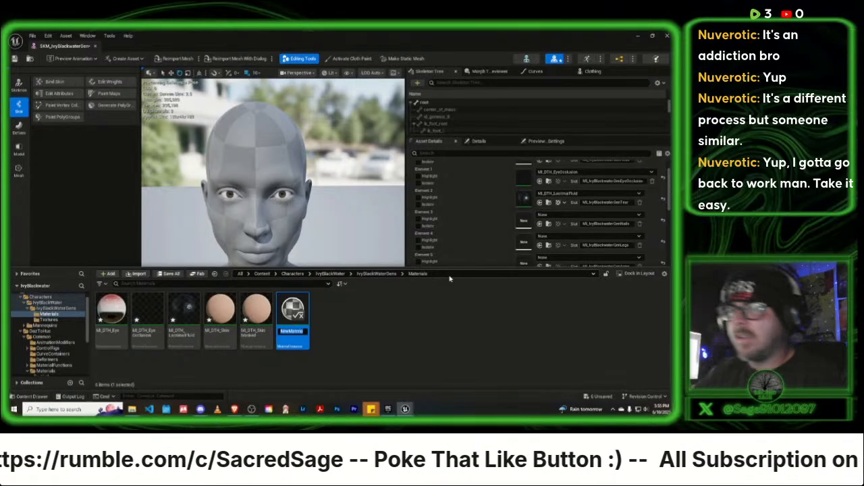
pyautogui.write('Ivy')
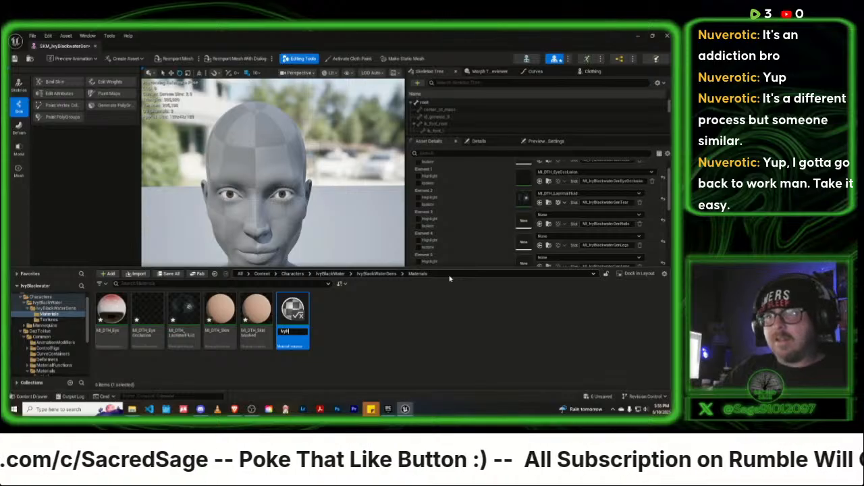
pyautogui.write('Head')
pyautogui.press('Return')
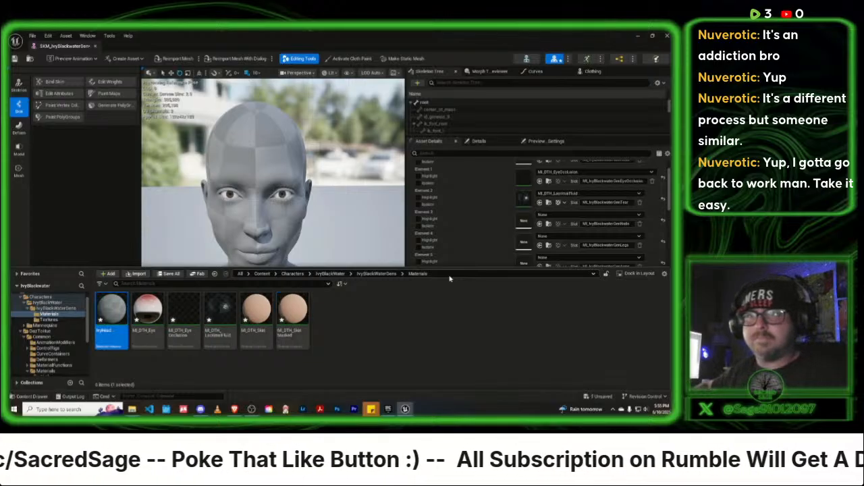
# Step: Open the IvyHead material instance, set its parent to the copied MI_DTH_Skin, and save it
pyautogui.scroll(2, 540, 216)
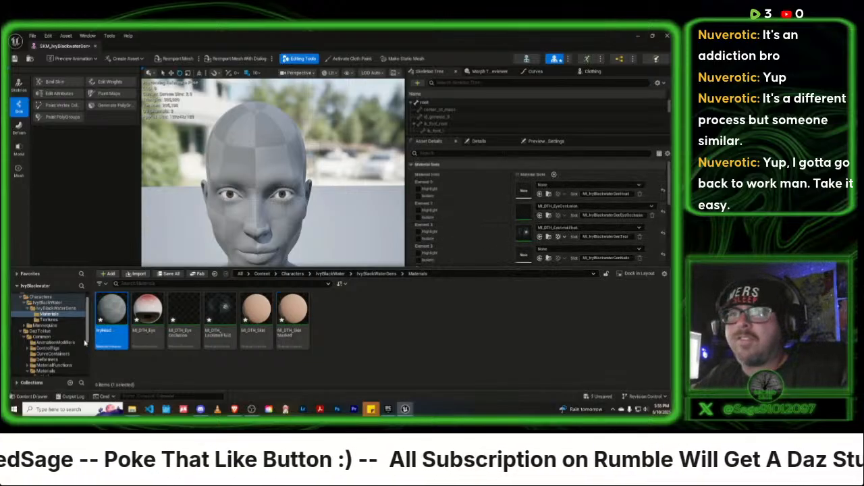
pyautogui.doubleClick(117, 311)
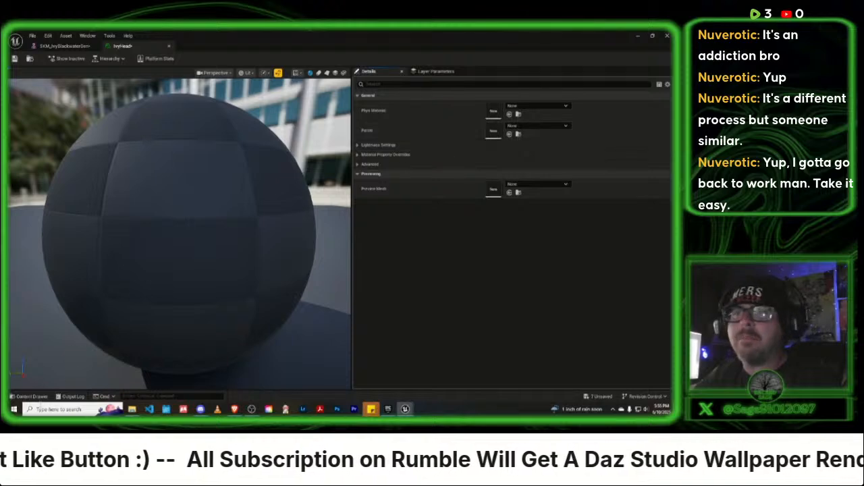
pyautogui.click(34, 397)
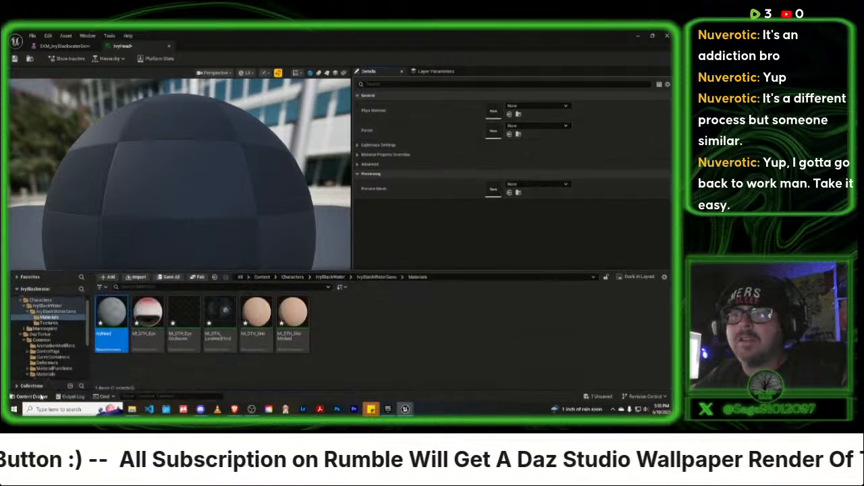
pyautogui.click(261, 340)
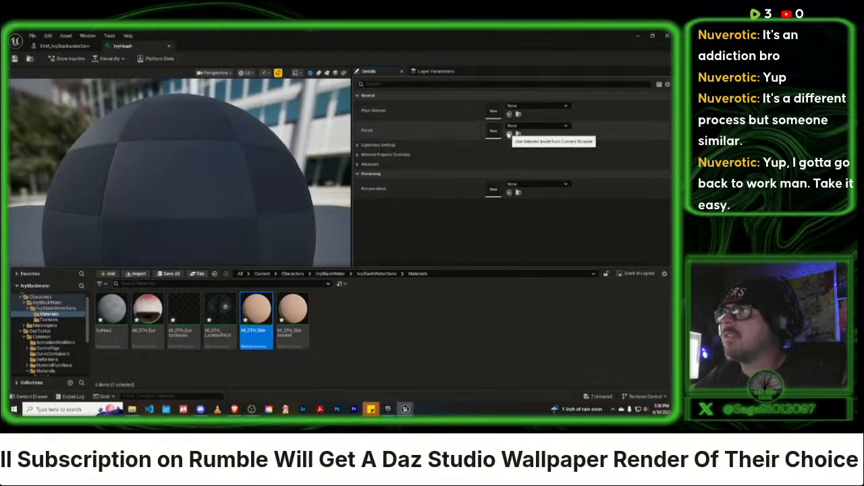
pyautogui.click(509, 134)
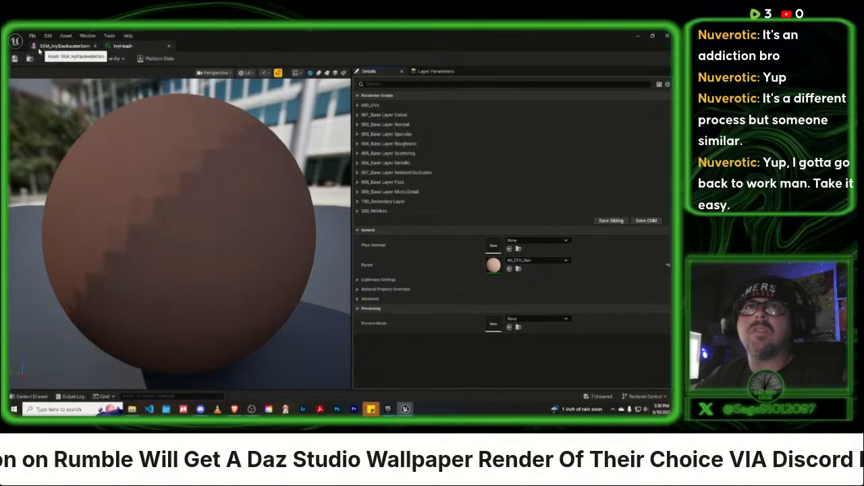
pyautogui.click(14, 58)
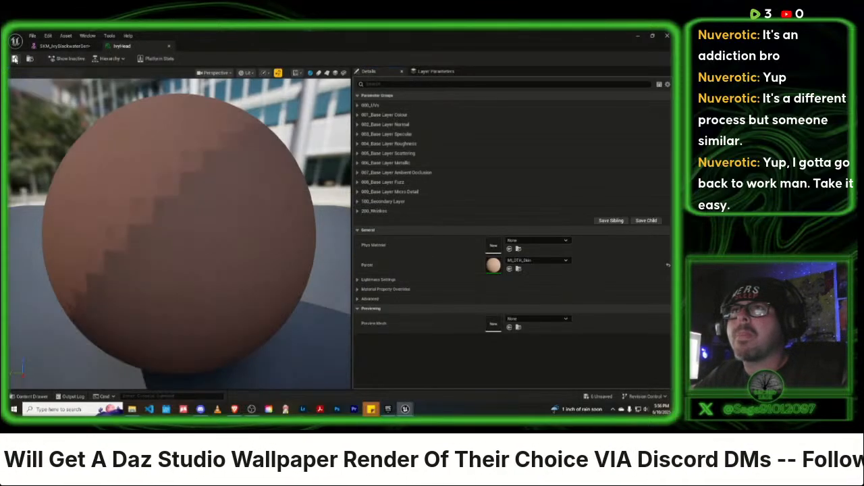
# Step: Open the character's Textures folder and review the source texture images in the IvyBlackwaterGens Source folder in File Explorer
pyautogui.click(27, 396)
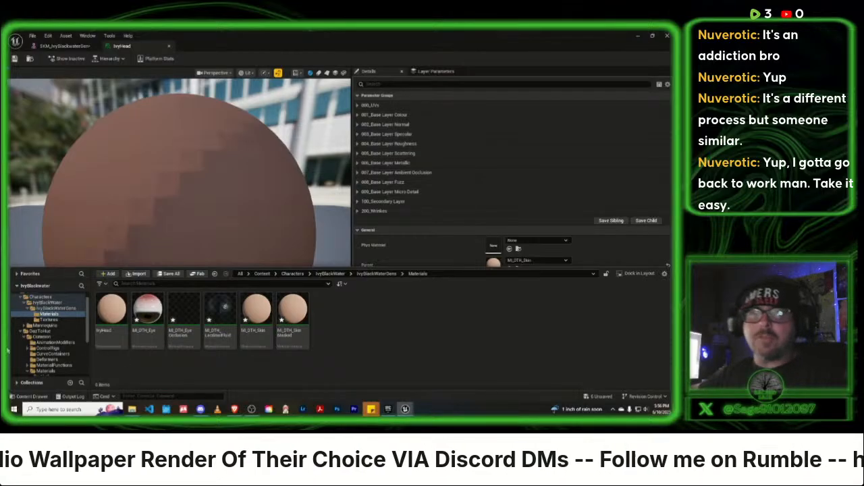
pyautogui.click(52, 319)
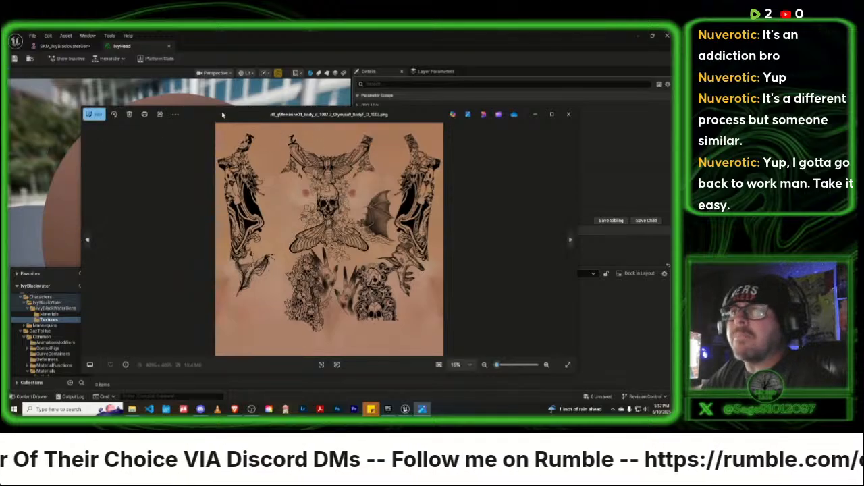
pyautogui.moveTo(224, 115); pyautogui.dragTo(672, 117)
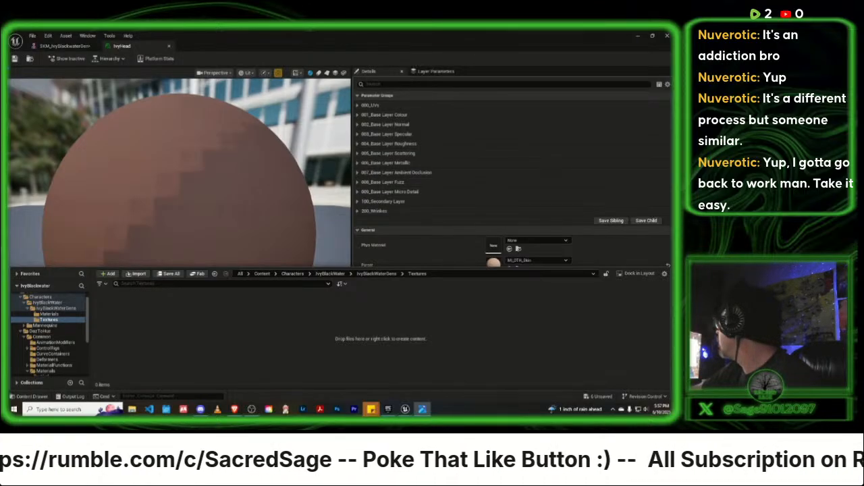
pyautogui.press('super+e')
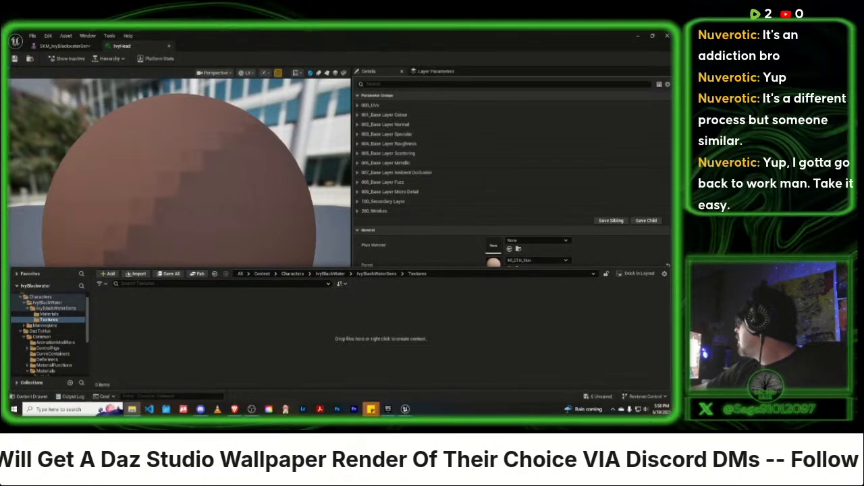
pyautogui.moveTo(675, 55); pyautogui.dragTo(383, 70)
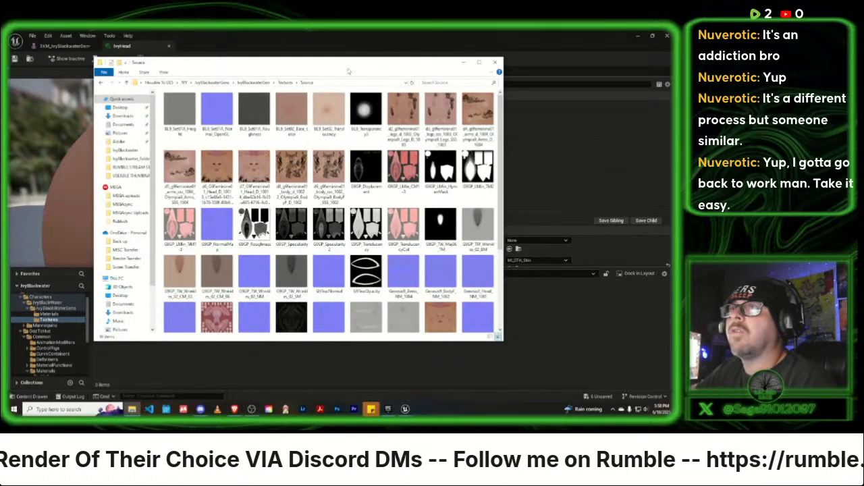
pyautogui.moveTo(331, 63); pyautogui.dragTo(675, 62)
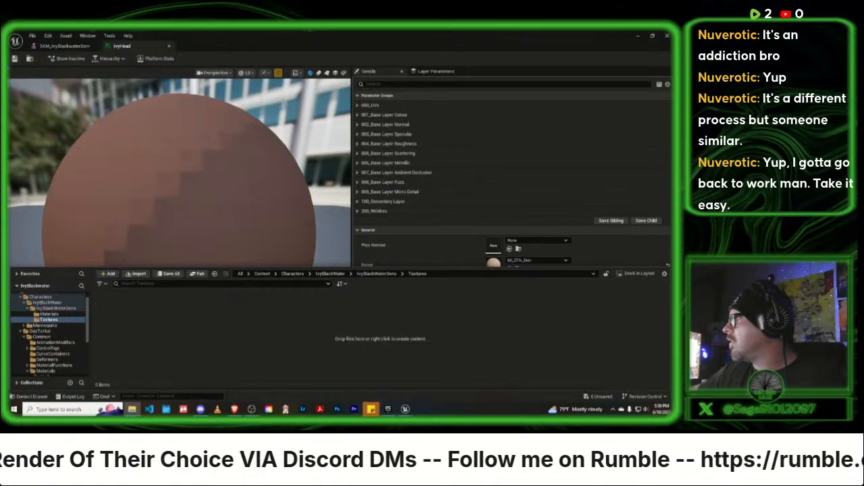
# Step: Import the Olympia9_Head_D, Olympia9_Head_HD_NM, Olympia9_Head_R and Olympia9_Head_SSS textures into the character's Textures folder
pyautogui.moveTo(275, 271); pyautogui.dragTo(148, 338)
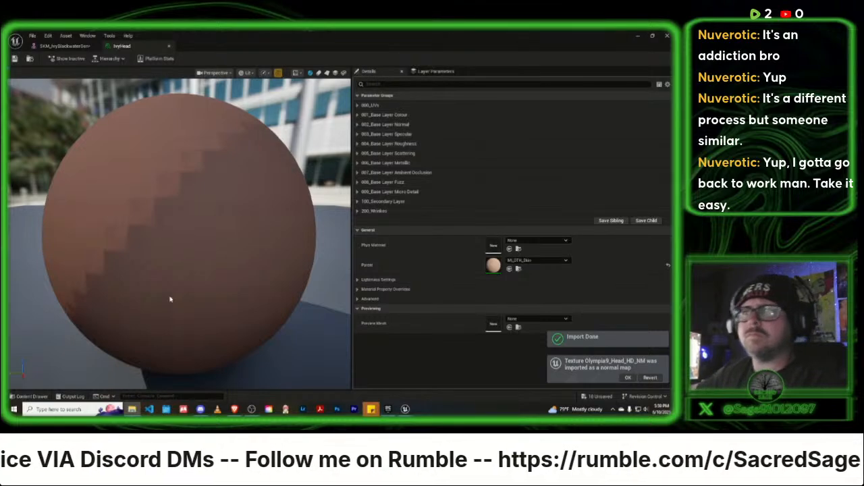
pyautogui.click(31, 396)
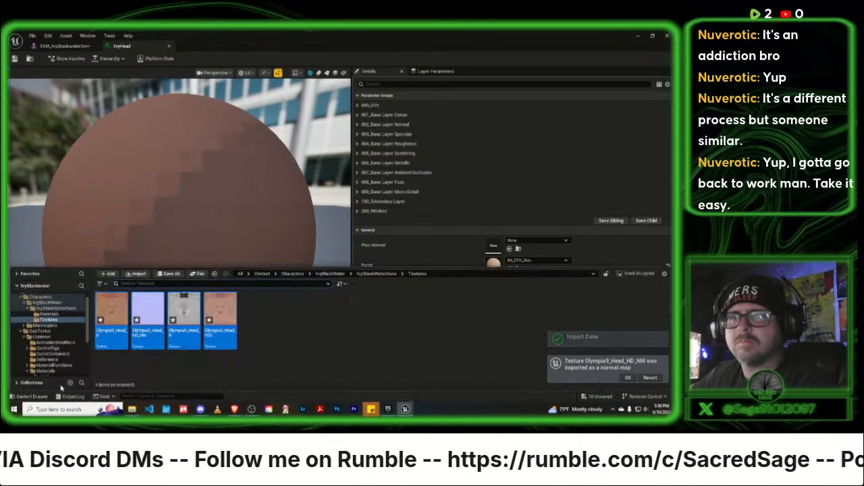
pyautogui.click(325, 332)
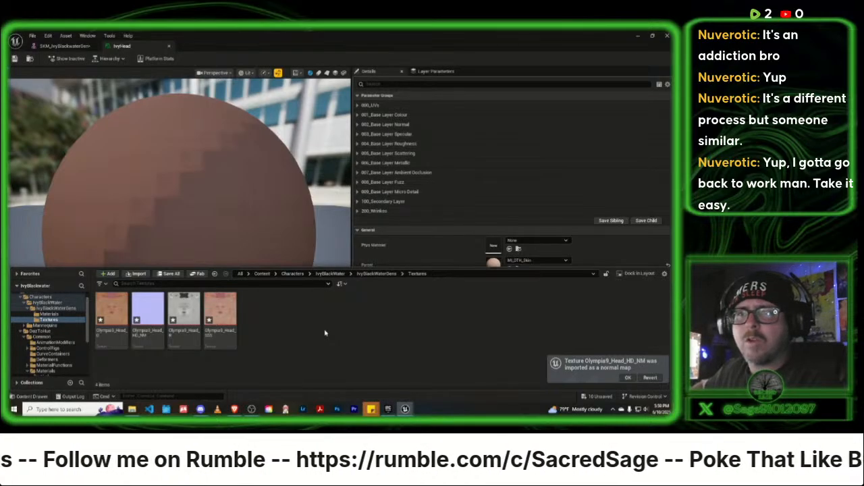
# Step: Set the Olympia9_Head_R texture's compression to Grayscale, disable its sRGB option, and save all the imported assets
pyautogui.moveTo(187, 328)
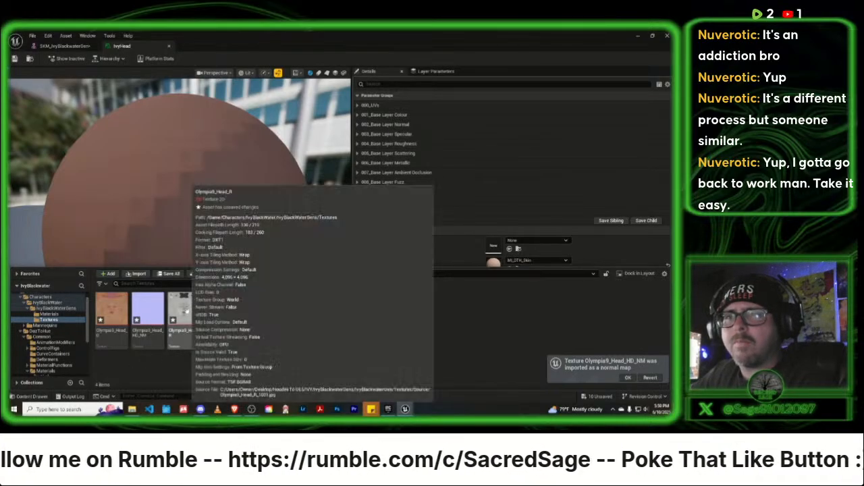
pyautogui.doubleClick(188, 314)
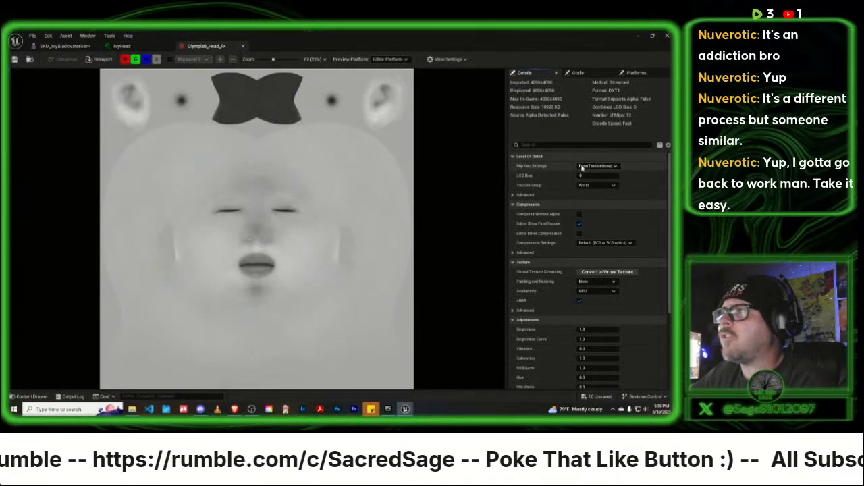
pyautogui.click(614, 244)
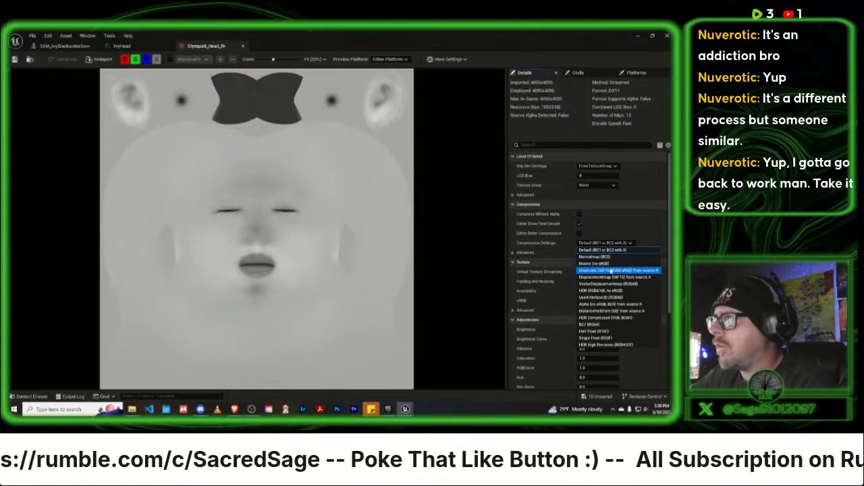
pyautogui.click(611, 271)
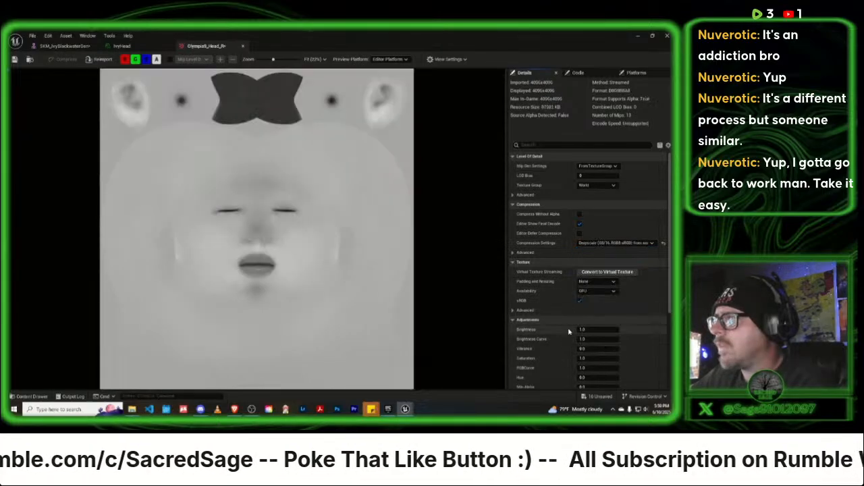
pyautogui.click(579, 301)
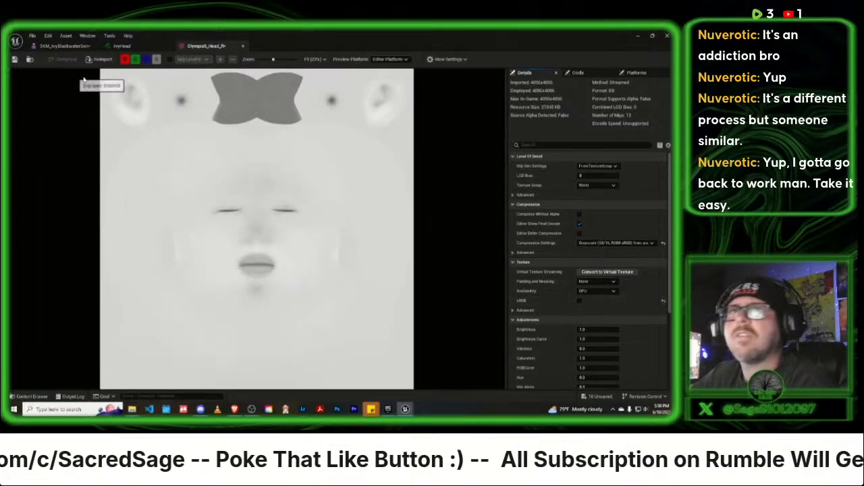
pyautogui.click(14, 62)
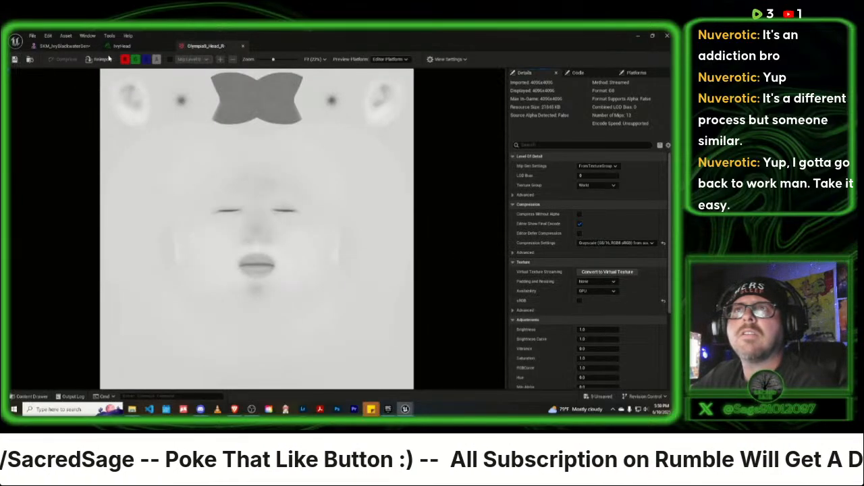
pyautogui.click(244, 45)
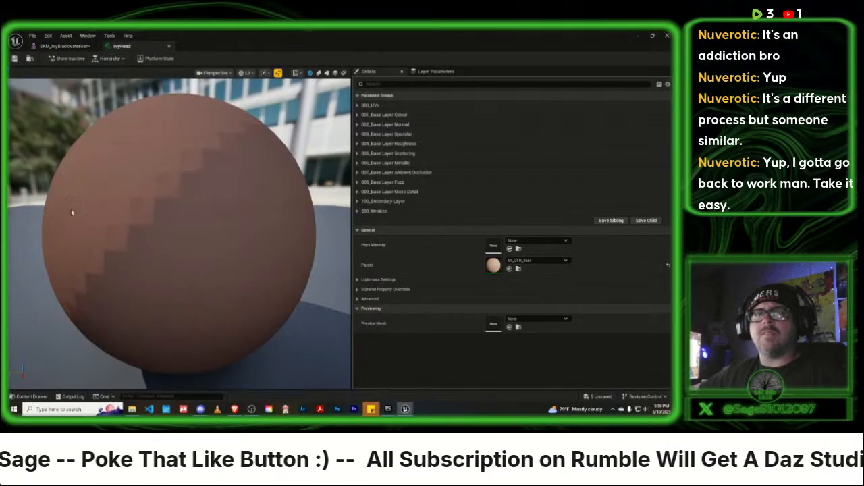
pyautogui.click(31, 396)
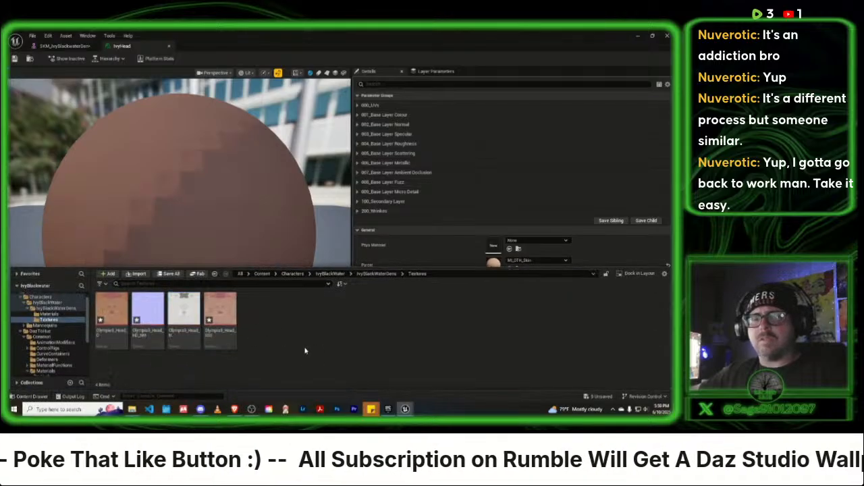
pyautogui.hotkey('ctrl', 'shift', 's')
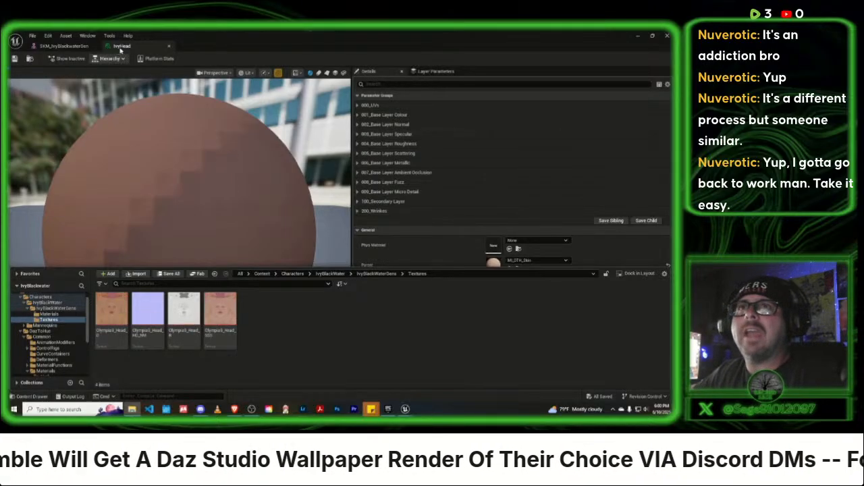
# Step: Enable the base colour texture in the IvyHead material instance and assign Olympia9_Head_D to it
pyautogui.click(358, 116)
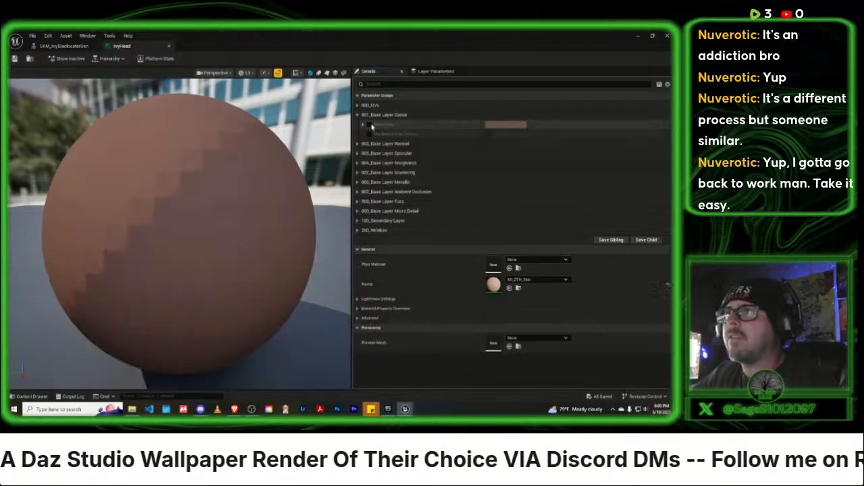
pyautogui.click(370, 134)
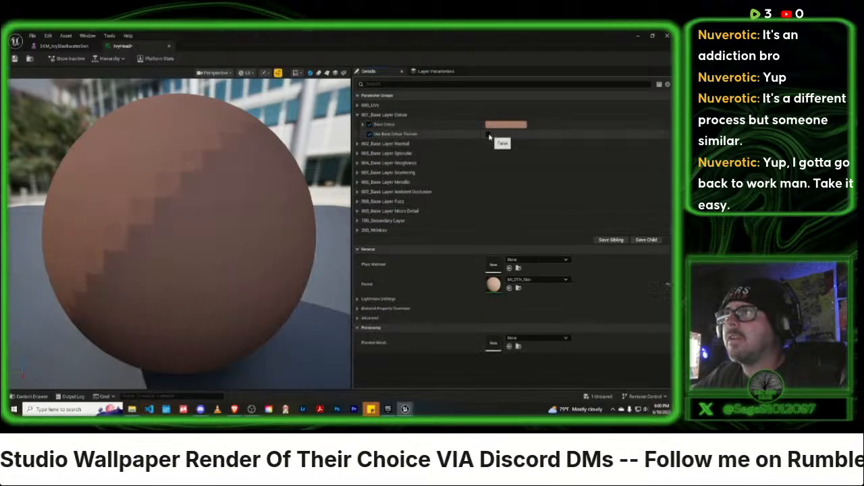
pyautogui.click(370, 139)
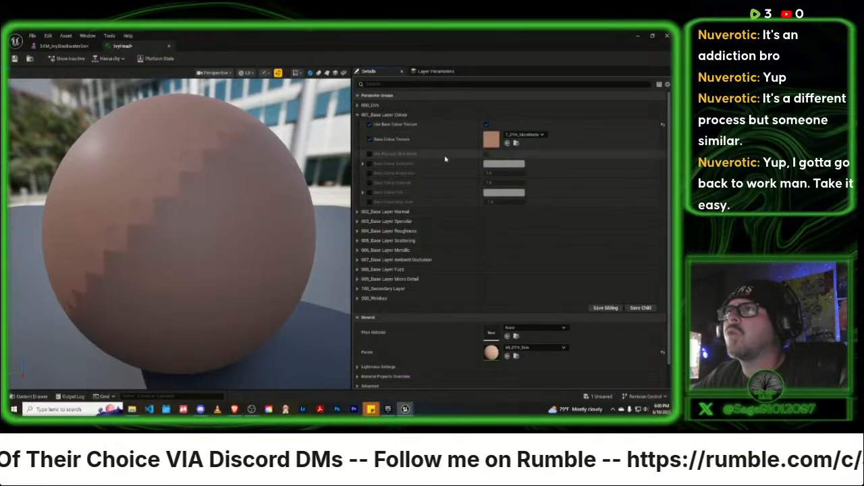
pyautogui.click(31, 396)
pyautogui.moveTo(115, 320); pyautogui.dragTo(492, 141)
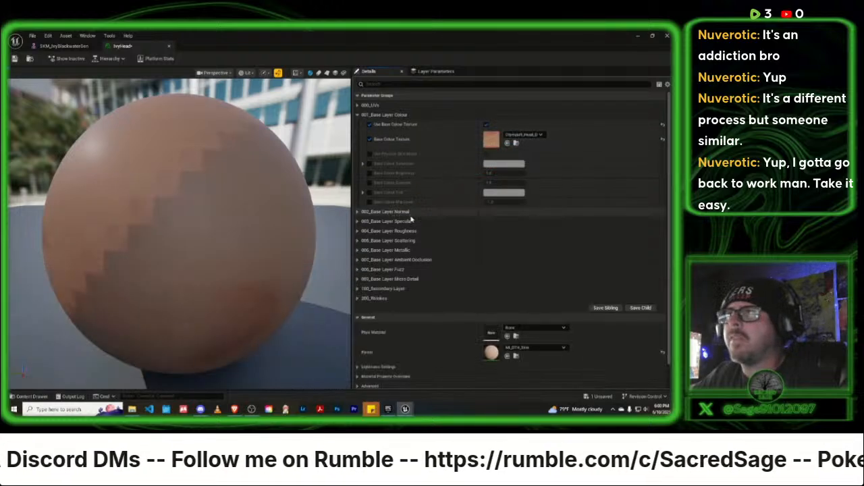
pyautogui.click(362, 116)
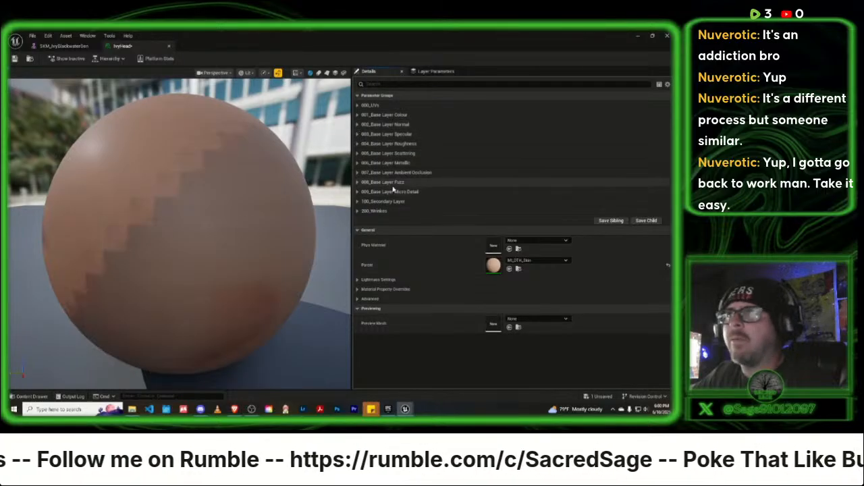
# Step: Enable the Base Normal Texture override in IvyHead and assign the Olympia9_Head_HD_NM texture to it
pyautogui.click(358, 125)
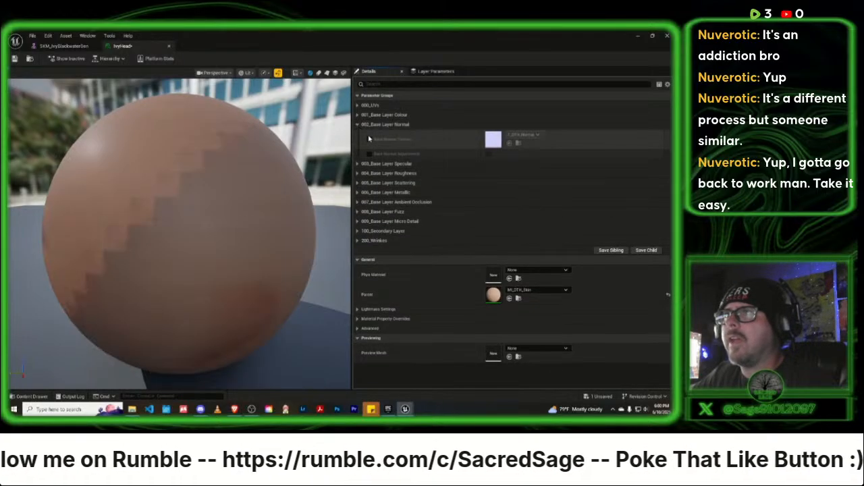
pyautogui.click(369, 140)
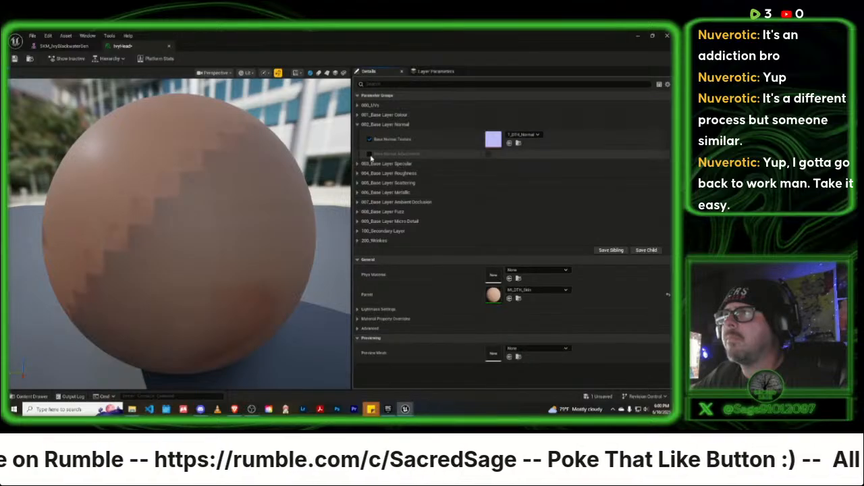
pyautogui.click(33, 397)
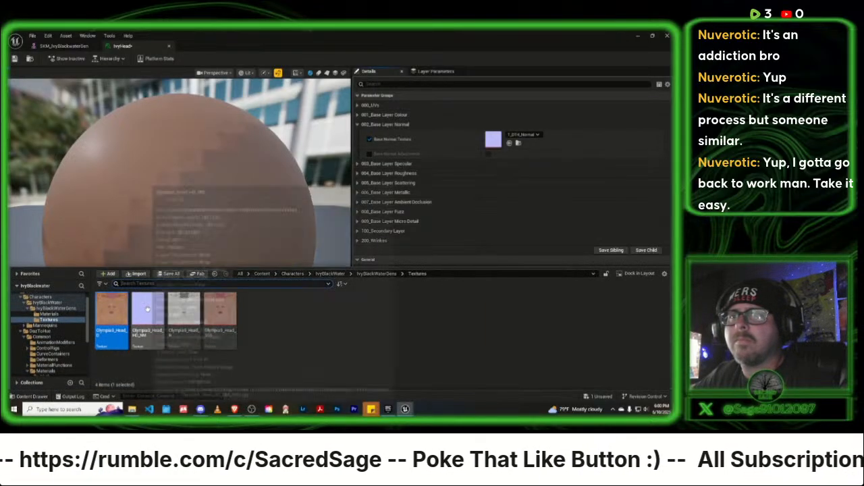
pyautogui.moveTo(148, 309); pyautogui.dragTo(498, 140)
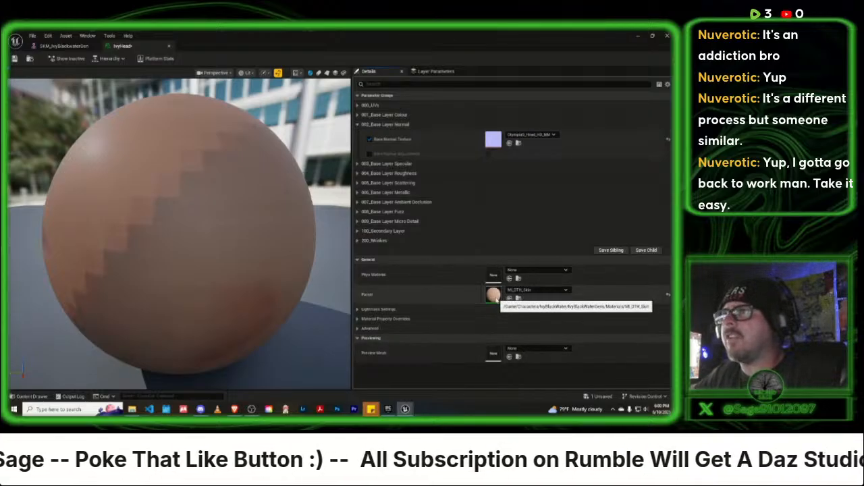
pyautogui.click(368, 139)
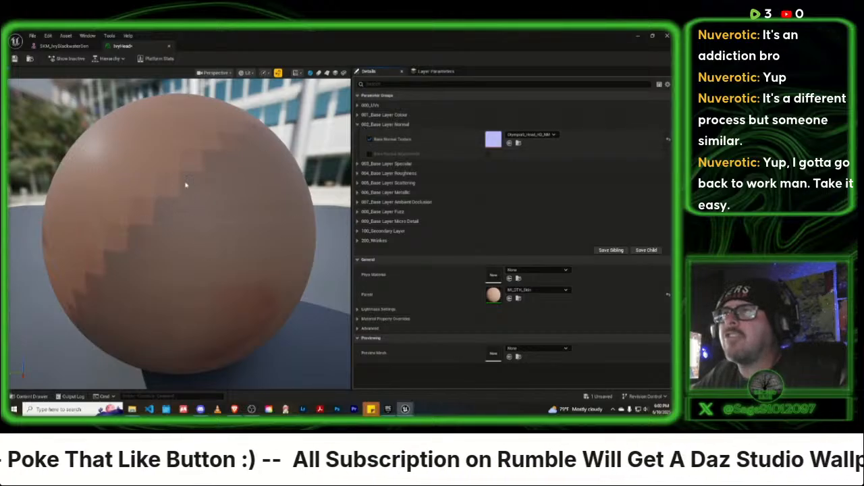
pyautogui.click(358, 125)
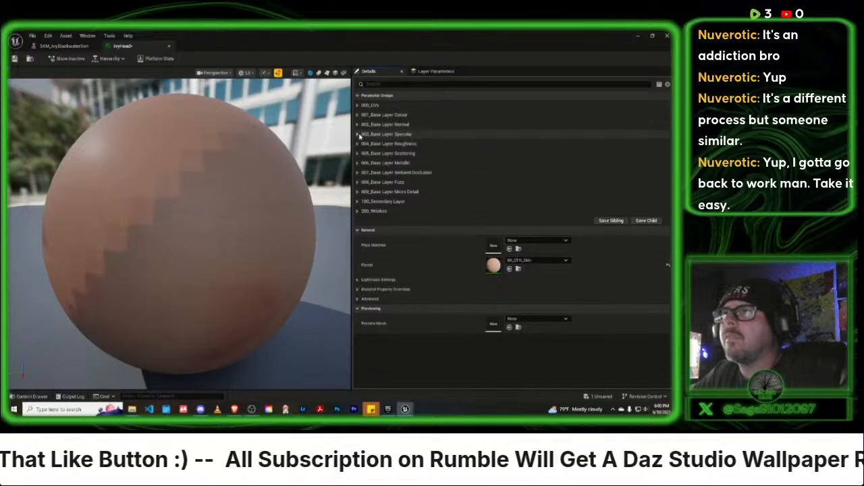
# Step: Turn on Use Base Specular Texture and enable the Base Specular Texture override in IvyHead
pyautogui.click(31, 396)
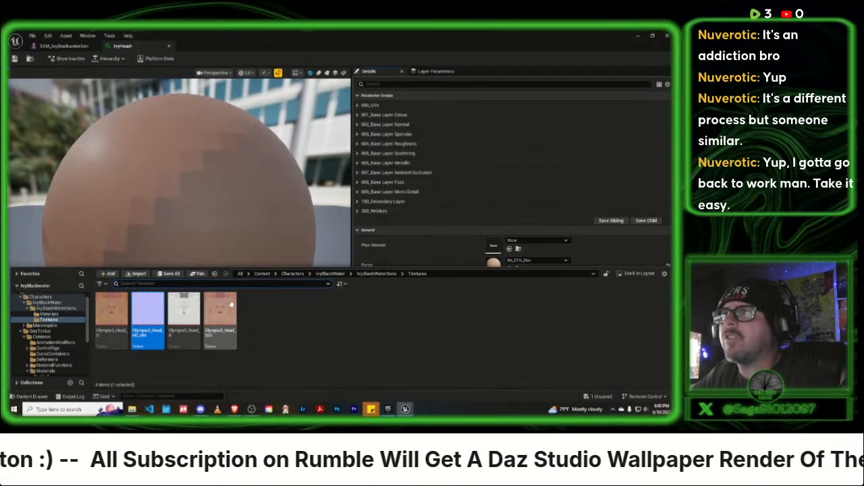
pyautogui.click(363, 134)
pyautogui.click(369, 144)
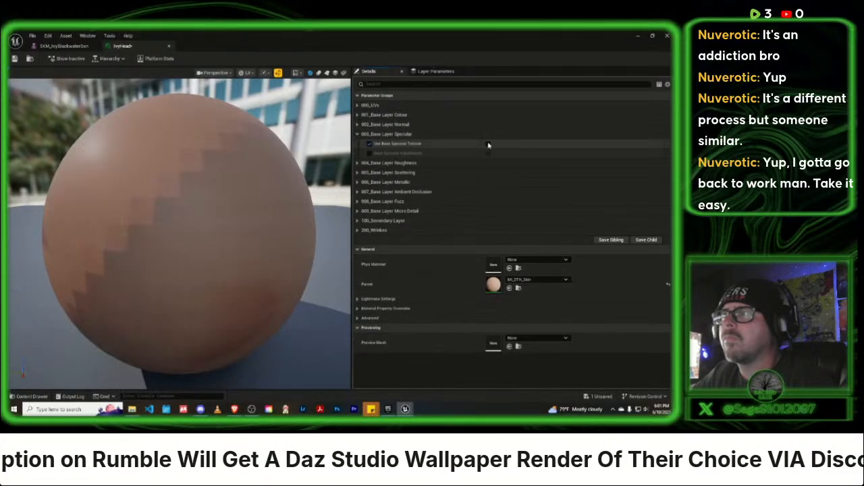
pyautogui.click(370, 159)
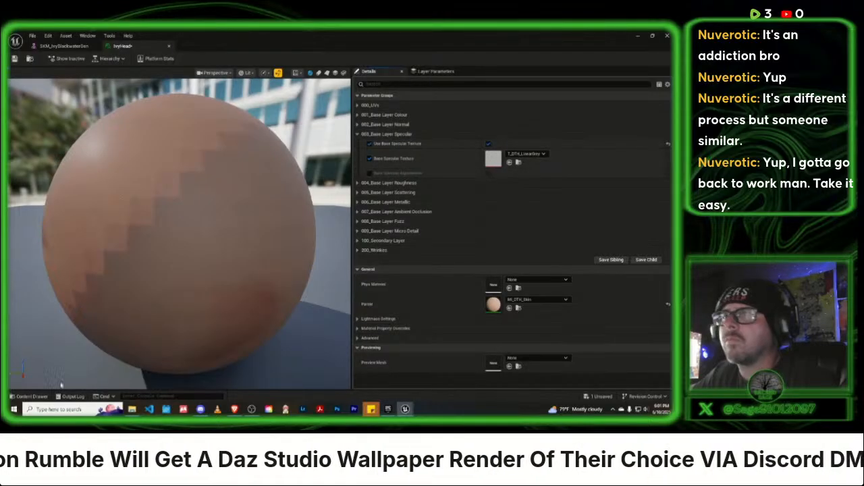
# Step: Try to assign Olympia9_Head_SSS as IvyHead's base specular texture and undo the assignment
pyautogui.click(32, 397)
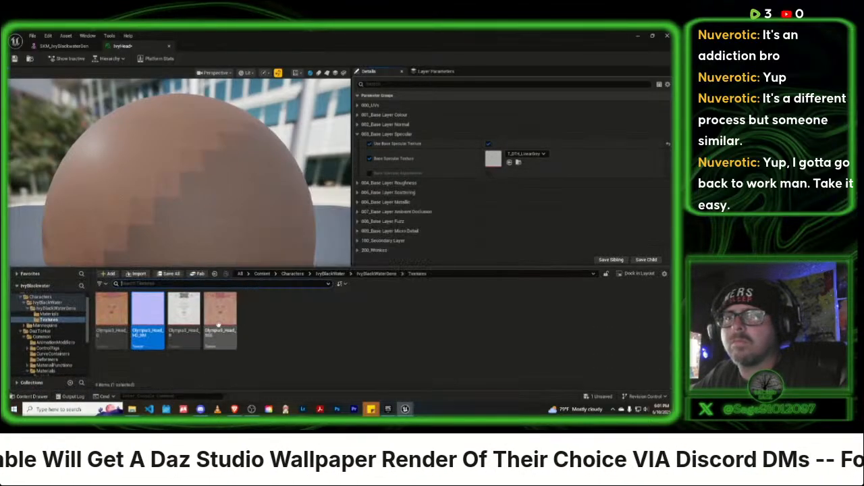
pyautogui.moveTo(217, 306); pyautogui.dragTo(500, 159)
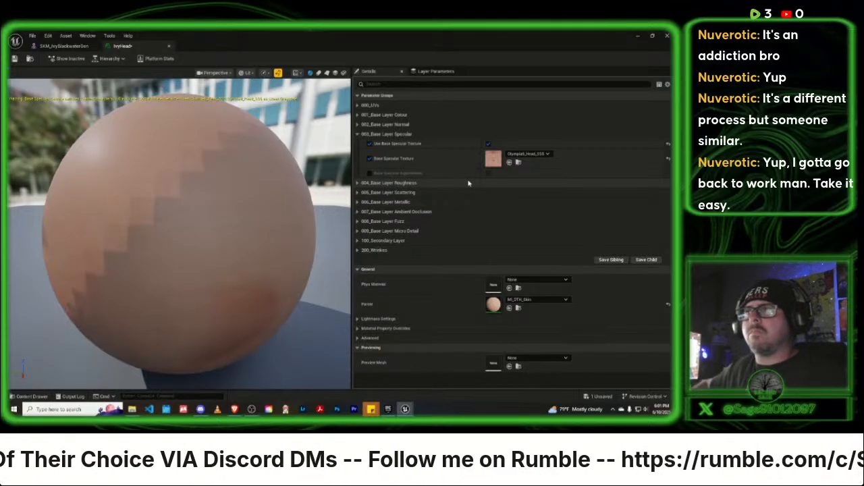
pyautogui.hotkey('ctrl', 'z')
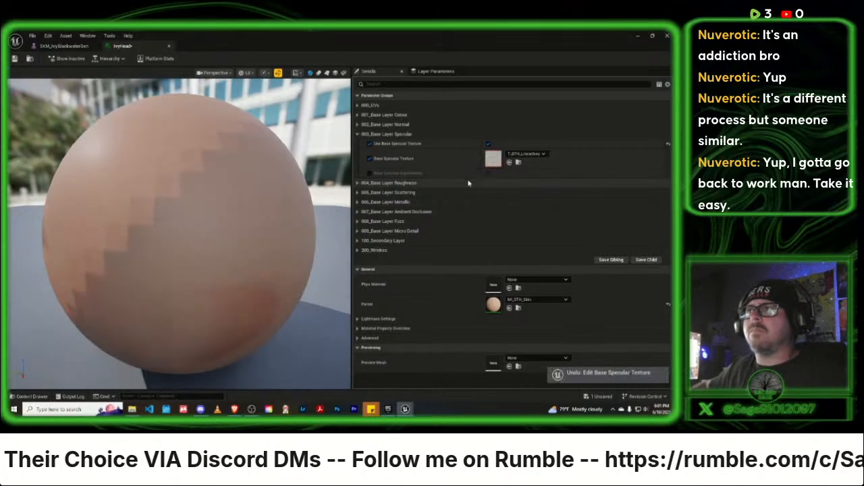
# Step: Set the Olympia9_Head_SSS texture's compression to Grayscale, turn off its sRGB option, then save and close the texture
pyautogui.click(34, 397)
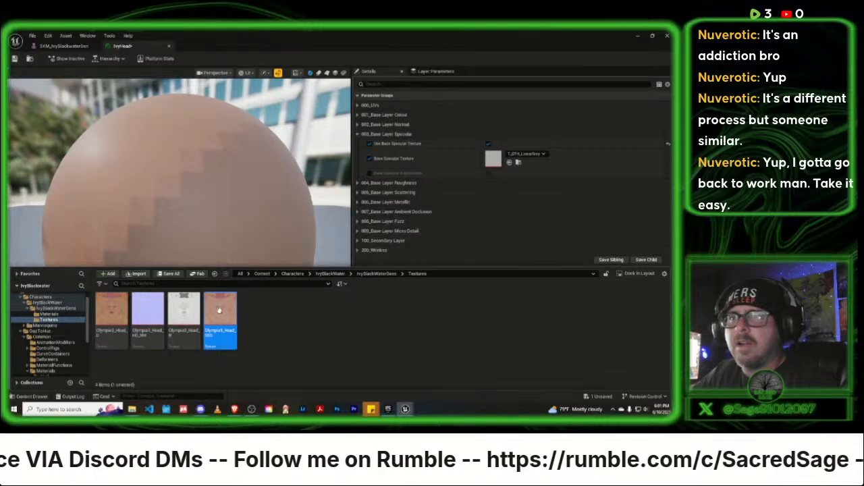
pyautogui.doubleClick(220, 310)
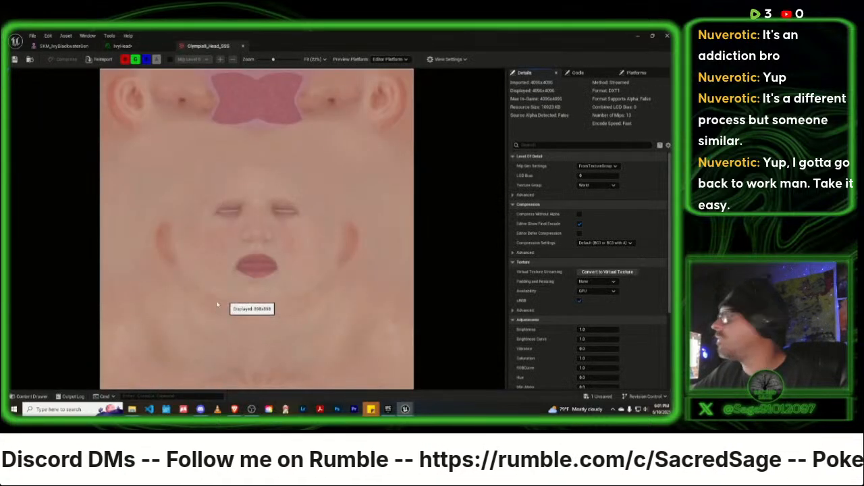
pyautogui.click(606, 244)
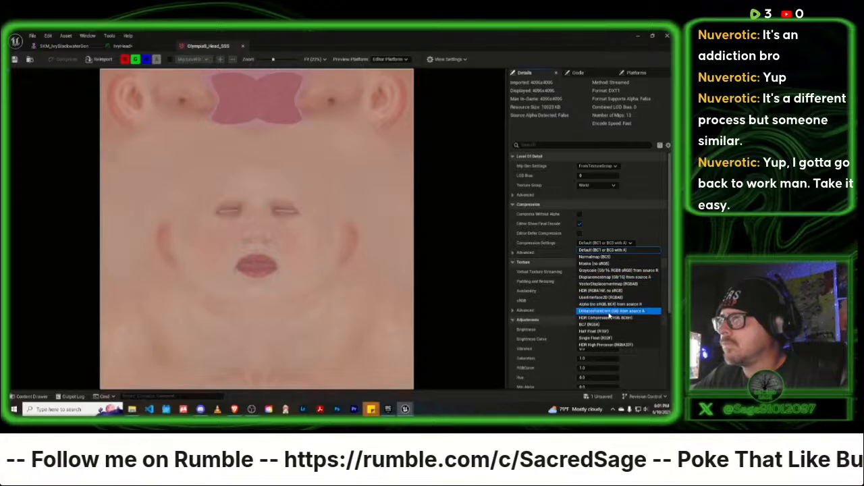
pyautogui.click(606, 250)
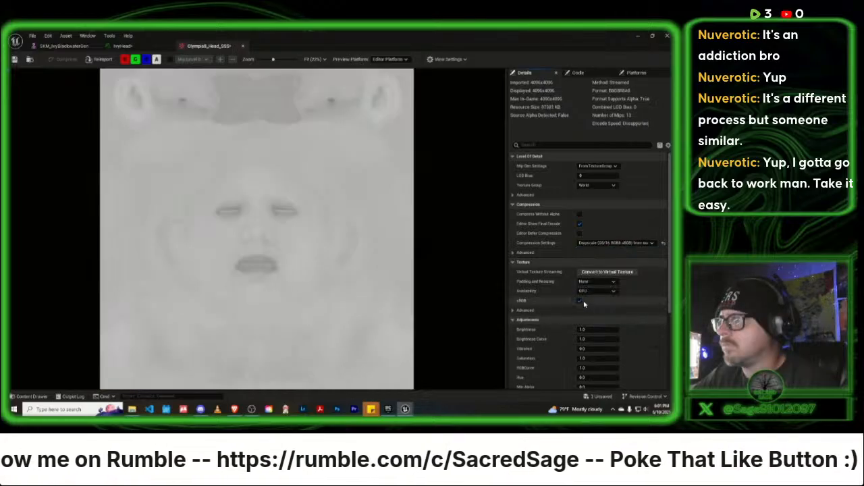
pyautogui.click(580, 302)
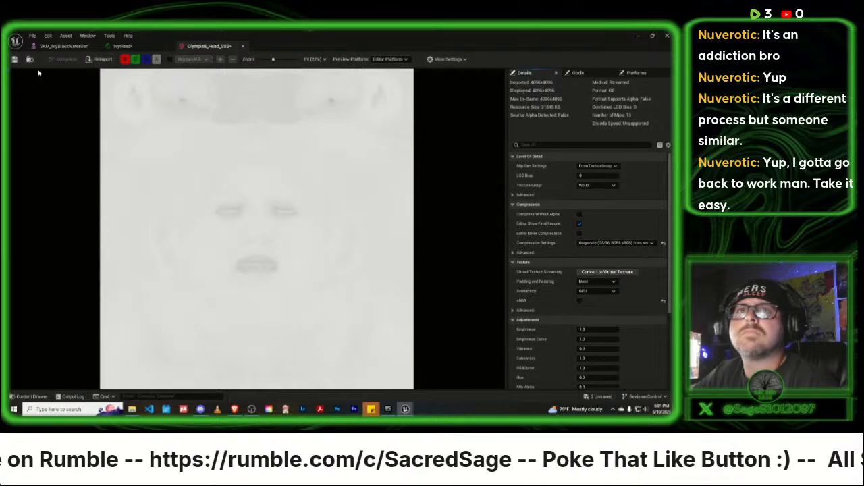
pyautogui.click(244, 46)
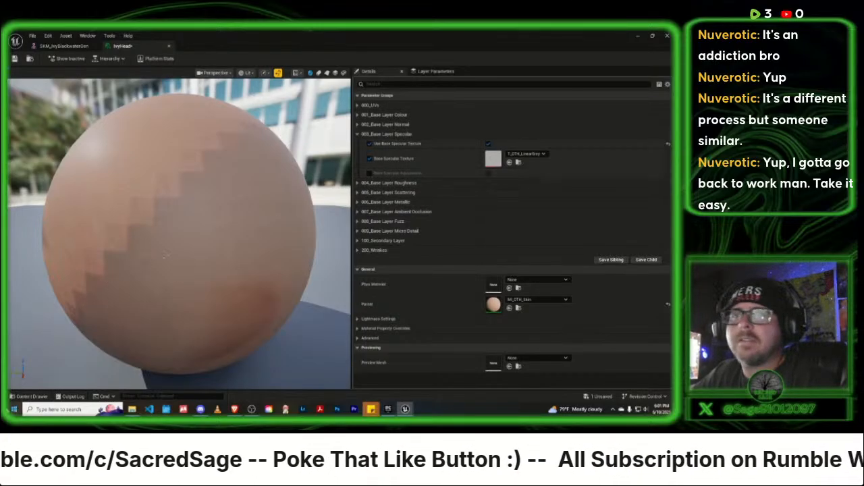
# Step: Assign the Olympia9_Head_SSS texture as IvyHead's base specular texture
pyautogui.click(31, 397)
pyautogui.moveTo(218, 317); pyautogui.dragTo(500, 161)
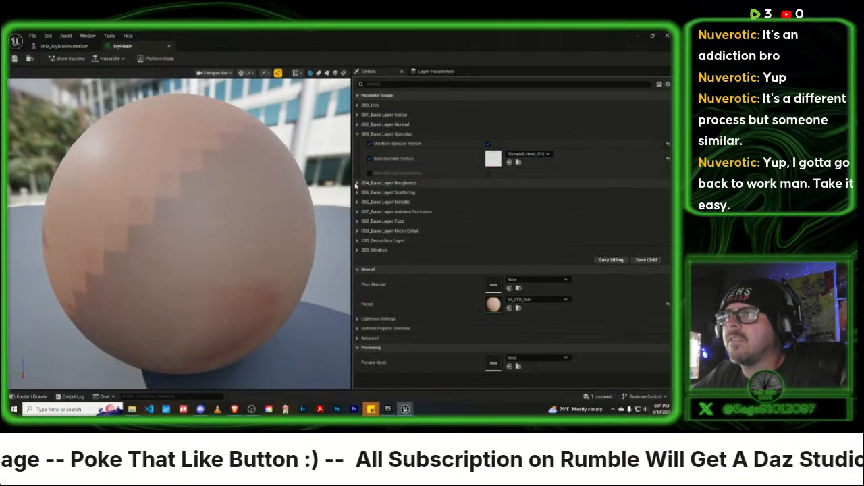
# Step: Enable Use Base Roughness Texture and the Base Roughness Texture override in IvyHead, assign Olympia9_Head_R, and save the material instance
pyautogui.click(358, 183)
pyautogui.click(369, 192)
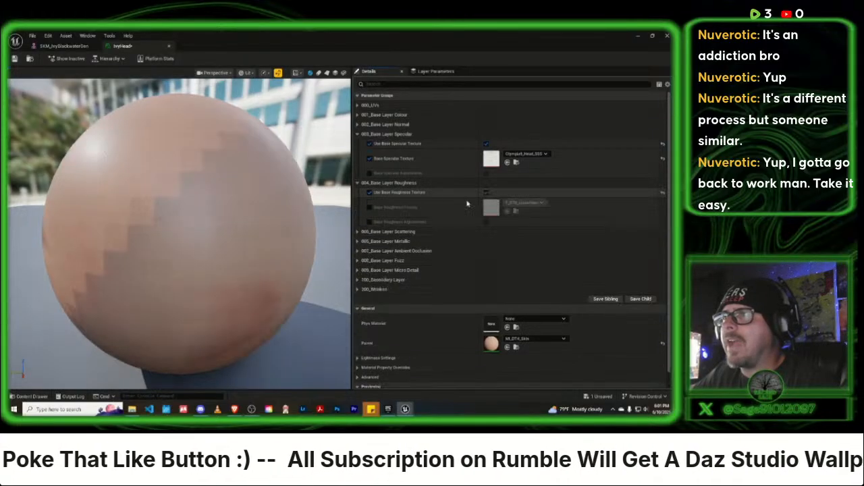
pyautogui.click(371, 209)
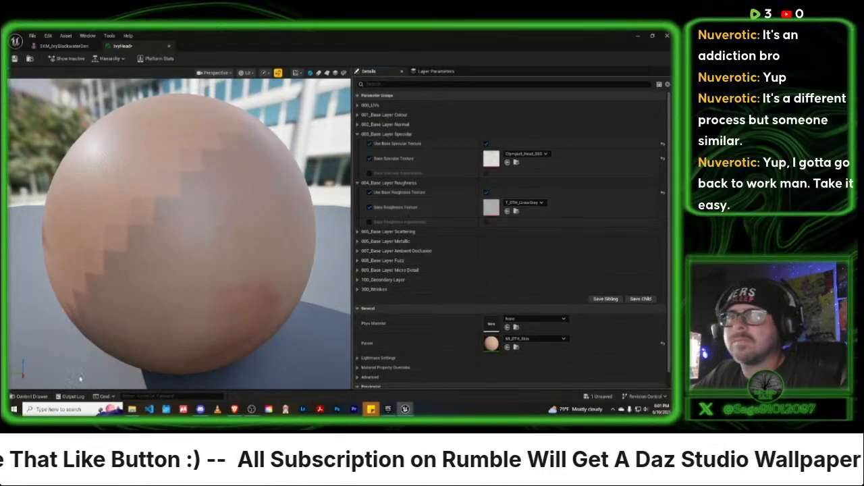
pyautogui.click(27, 397)
pyautogui.moveTo(178, 326); pyautogui.dragTo(500, 211)
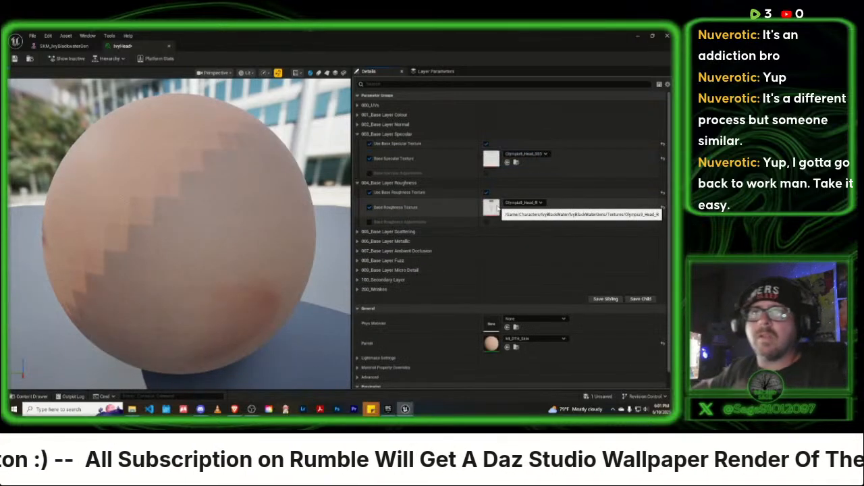
pyautogui.click(15, 59)
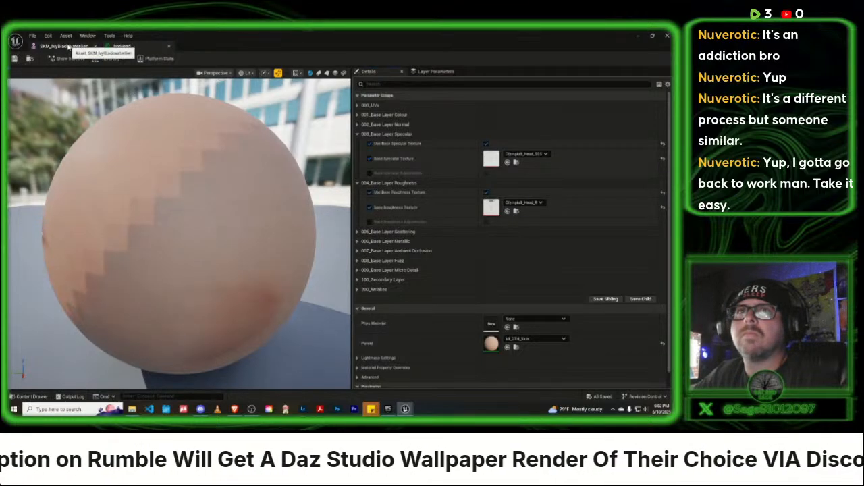
# Step: Assign the IvyHead material instance to the head slot, Element 0, of SKM_IvyBlackwaterGen and inspect the head from several angles
pyautogui.click(67, 46)
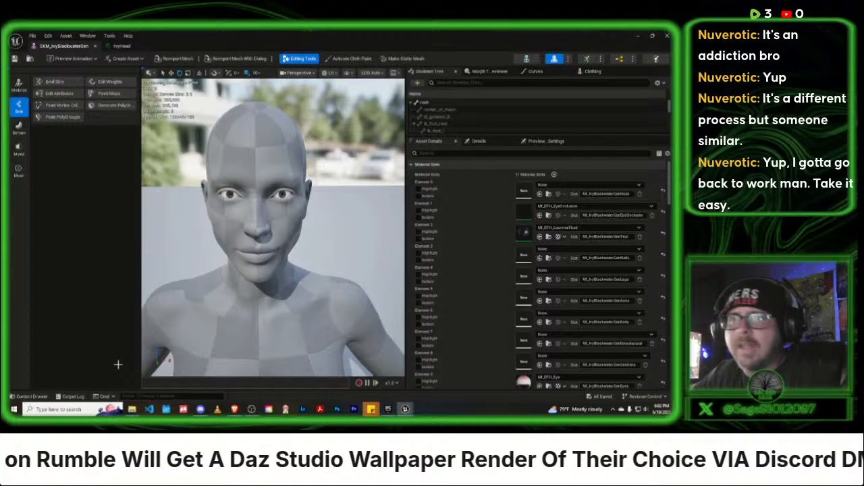
pyautogui.click(31, 396)
pyautogui.click(58, 314)
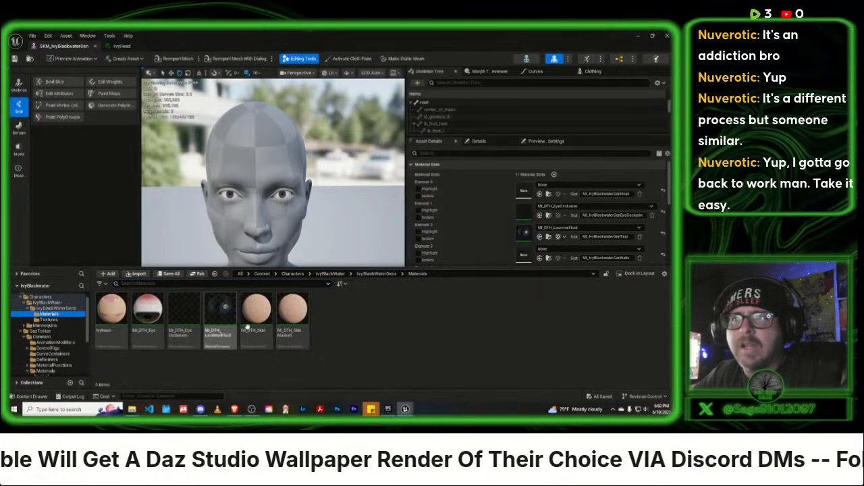
pyautogui.click(112, 311)
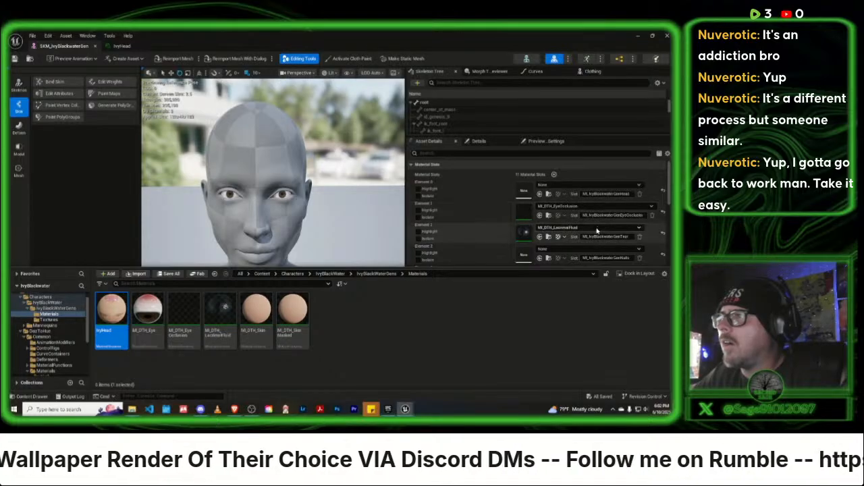
pyautogui.click(541, 195)
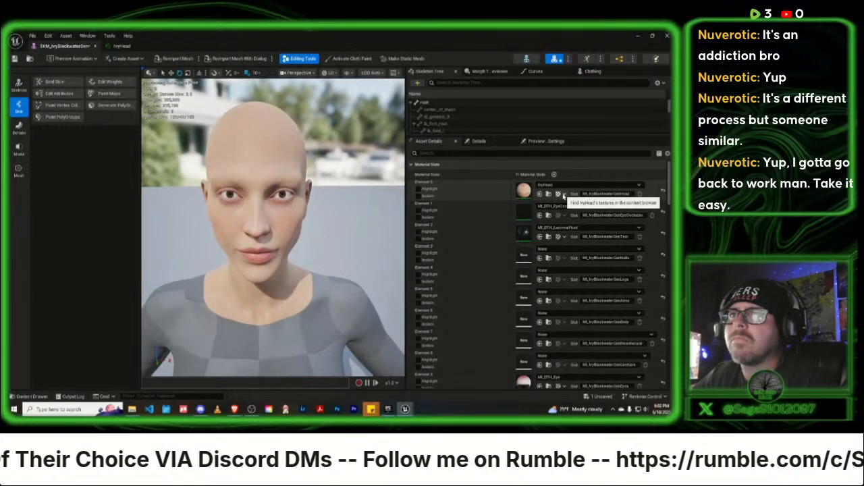
pyautogui.moveTo(244, 162); pyautogui.dragTo(169, 240)
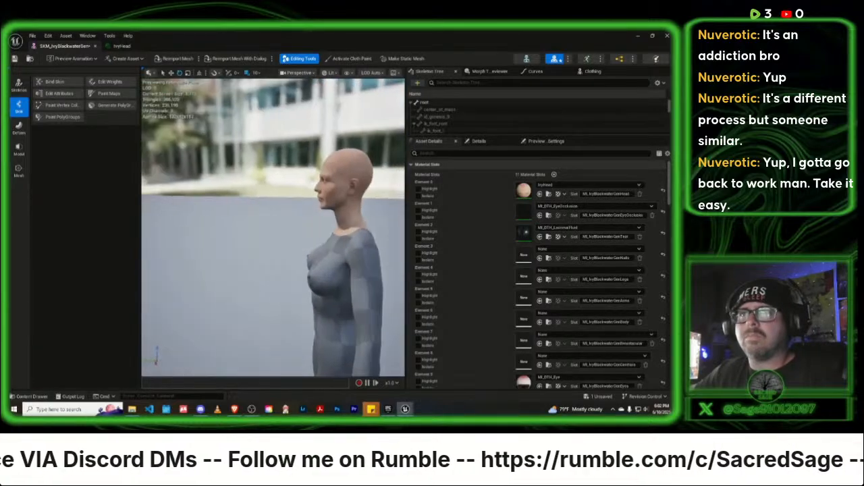
pyautogui.moveTo(273, 228)
pyautogui.mouseDown(button='right')
pyautogui.moveTo(152, 216)
pyautogui.moveTo(229, 228)
pyautogui.moveTo(196, 228)
pyautogui.moveTo(156, 226)
pyautogui.moveTo(297, 223)
pyautogui.moveTo(203, 228)
pyautogui.moveTo(267, 231)
pyautogui.moveTo(262, 244)
pyautogui.moveTo(287, 228)
pyautogui.mouseUp(button='right')
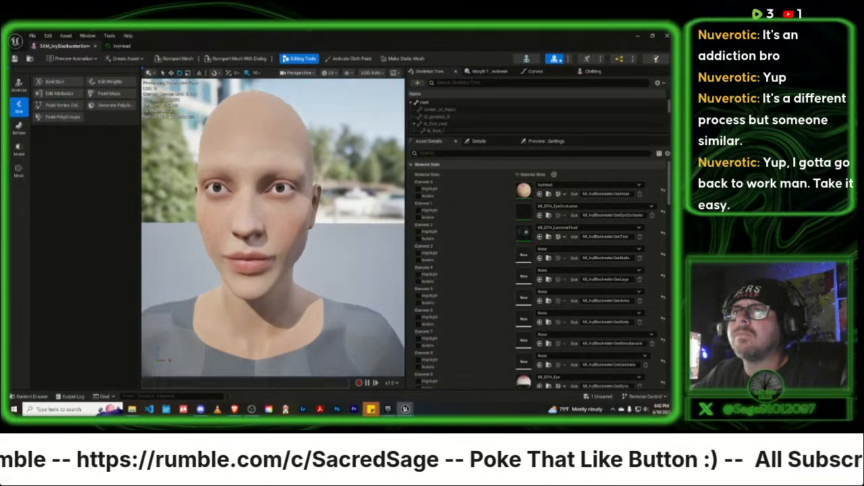